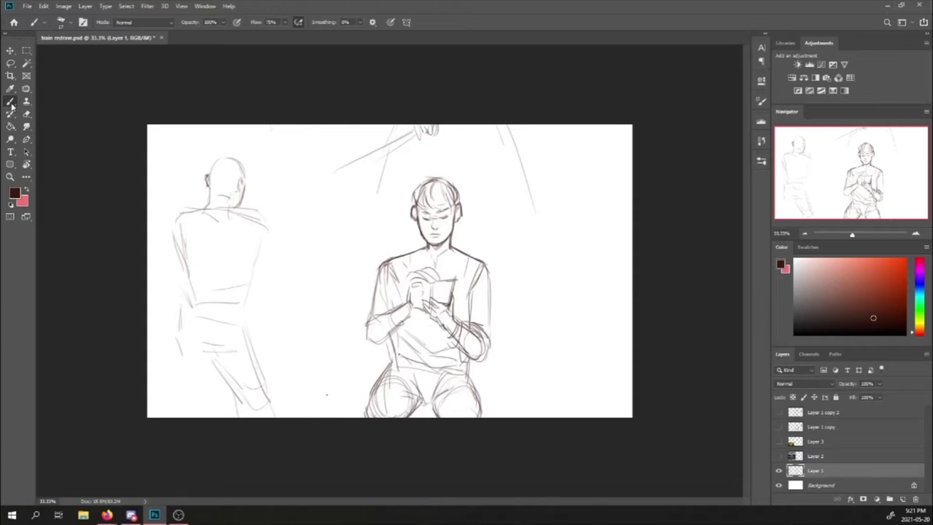
Step: Handwrite the note "first Rough sketch" with a curved stroke beside the seated figure on Layer 1
drag(294, 199, 292, 215)
mouse_move(327, 184)
mouse_down()
mouse_move(353, 175)
mouse_move(319, 218)
mouse_up()
mouse_move(328, 208)
mouse_down()
mouse_move(335, 218)
mouse_move(346, 206)
mouse_up()
drag(350, 192, 354, 200)
drag(363, 191, 370, 202)
drag(375, 188, 376, 211)
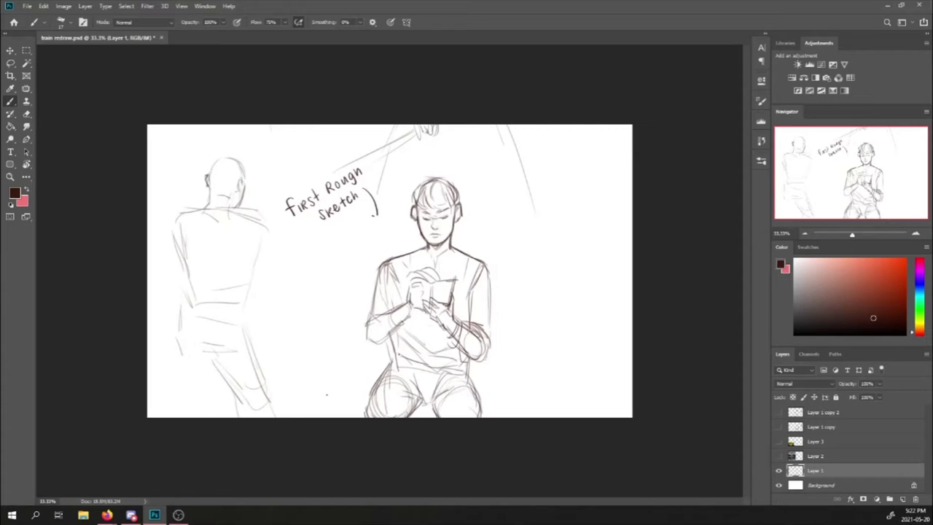
Step: Erase the handwritten note on Layer 1 using a larger eraser size
key(e)
mouse_move(284, 203)
mouse_down()
mouse_move(295, 212)
mouse_move(283, 210)
mouse_up()
click(61, 22)
drag(71, 59, 76, 56)
key(Return)
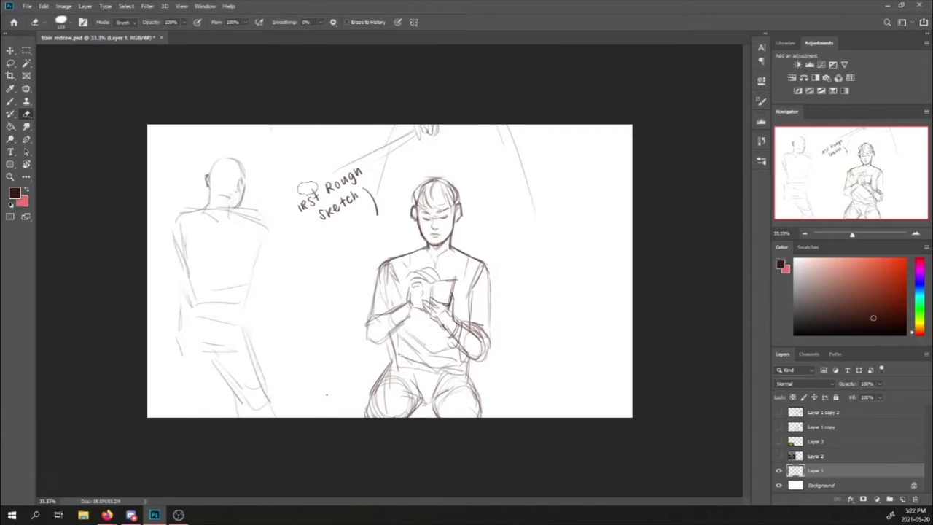
mouse_move(299, 188)
mouse_down()
mouse_move(324, 217)
mouse_move(375, 227)
mouse_up()
drag(359, 178, 319, 192)
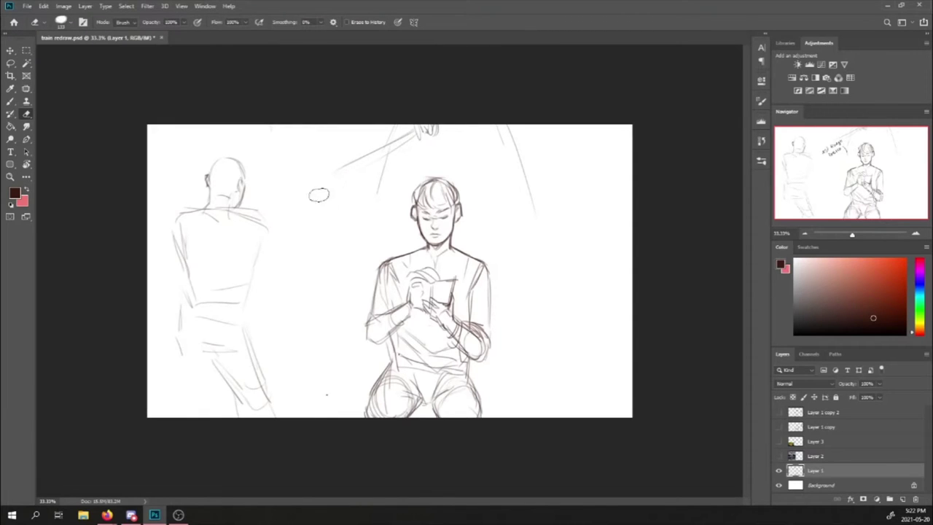
Step: Hide Layer 1, show Layer 1 copy and make it the active layer for brush work
click(12, 103)
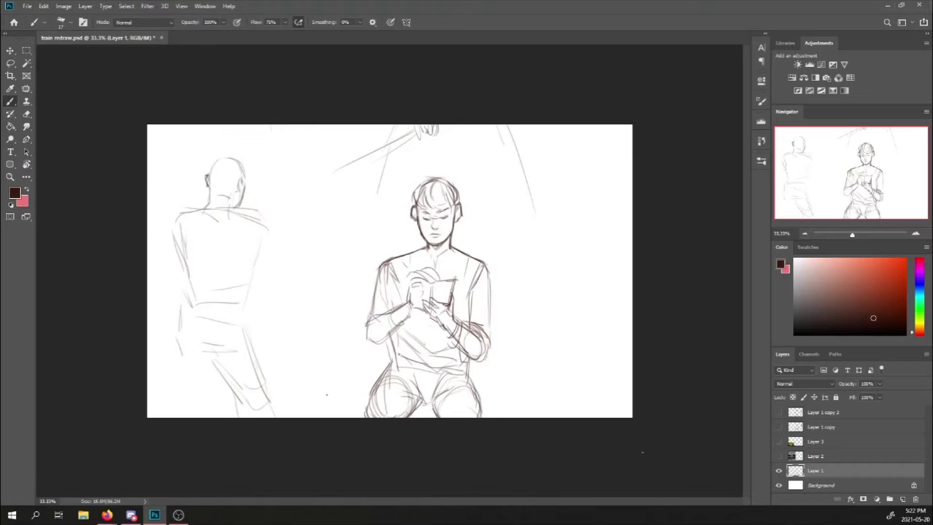
click(778, 470)
click(778, 427)
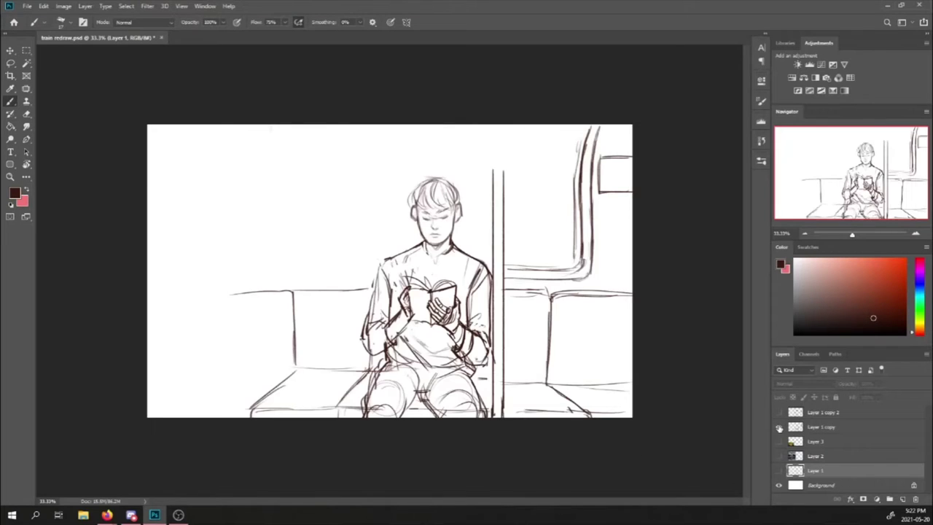
click(855, 433)
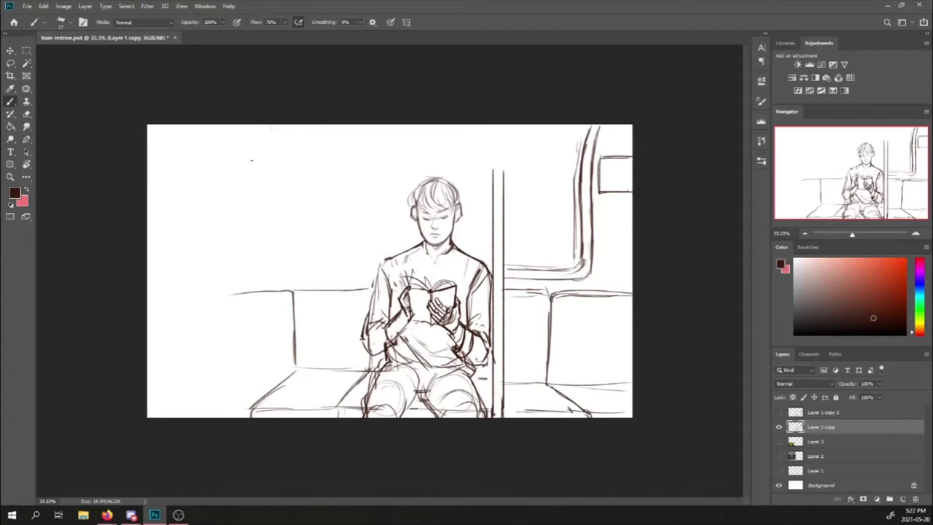
Step: Handwrite the note "And then I decided to do a painting" in the empty area above the train seat
drag(247, 159, 296, 150)
mouse_move(299, 146)
mouse_down()
mouse_move(303, 159)
mouse_move(339, 160)
mouse_up()
drag(354, 153, 356, 160)
drag(357, 156, 381, 159)
mouse_move(383, 154)
mouse_down()
mouse_move(395, 159)
mouse_move(399, 144)
mouse_up()
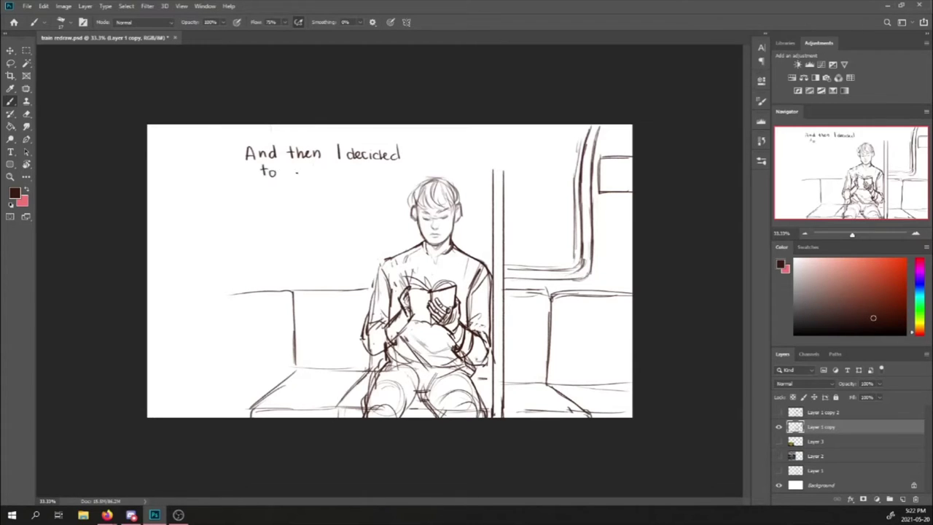
drag(296, 172, 336, 184)
drag(336, 172, 342, 177)
drag(349, 173, 351, 178)
drag(356, 174, 355, 178)
drag(358, 174, 371, 180)
drag(373, 173, 373, 180)
drag(377, 180, 390, 186)
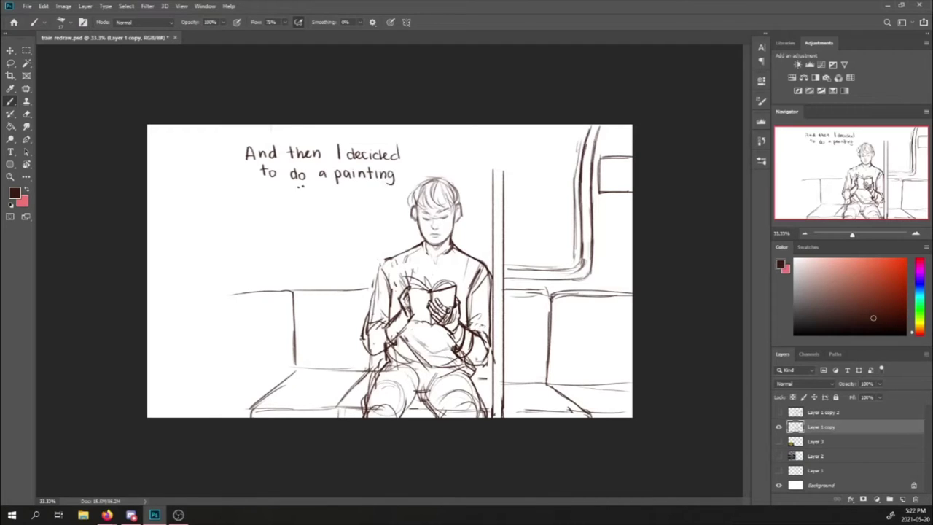
Step: Draw a smiley below the note and handwrite "So Refined sketch" with an arrow to the figure
drag(293, 188, 309, 188)
click(255, 201)
mouse_move(254, 195)
mouse_down()
mouse_move(247, 205)
mouse_move(280, 209)
mouse_up()
drag(280, 205, 309, 209)
mouse_move(312, 206)
mouse_down()
mouse_move(377, 204)
mouse_move(399, 227)
mouse_up()
click(332, 205)
mouse_move(394, 222)
mouse_down()
mouse_move(402, 230)
mouse_move(403, 219)
mouse_up()
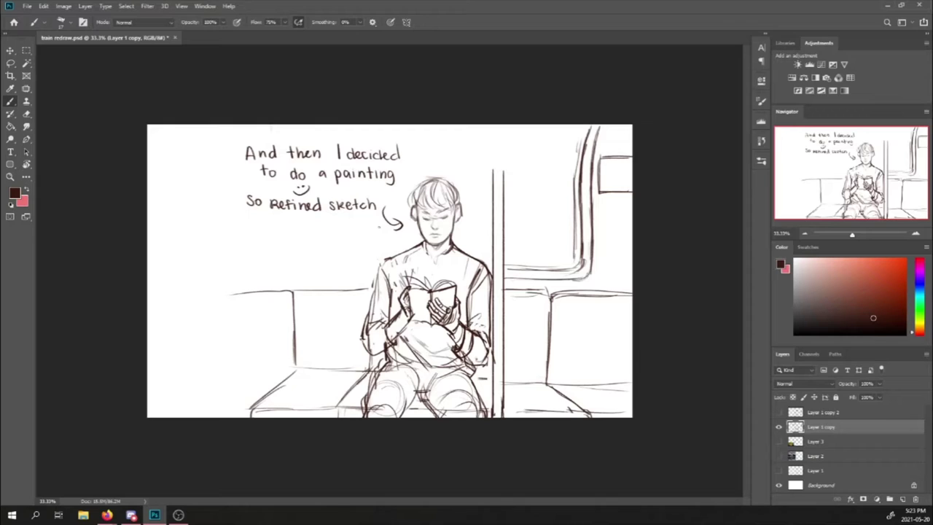
Step: Handwrite "Also decided 2 paint it bc i love redraws!" below the previous notes
drag(186, 246, 195, 246)
drag(188, 239, 195, 245)
mouse_move(207, 236)
mouse_down()
mouse_move(202, 244)
mouse_move(304, 241)
mouse_up()
drag(312, 235, 312, 249)
drag(312, 237, 317, 242)
drag(321, 238, 325, 238)
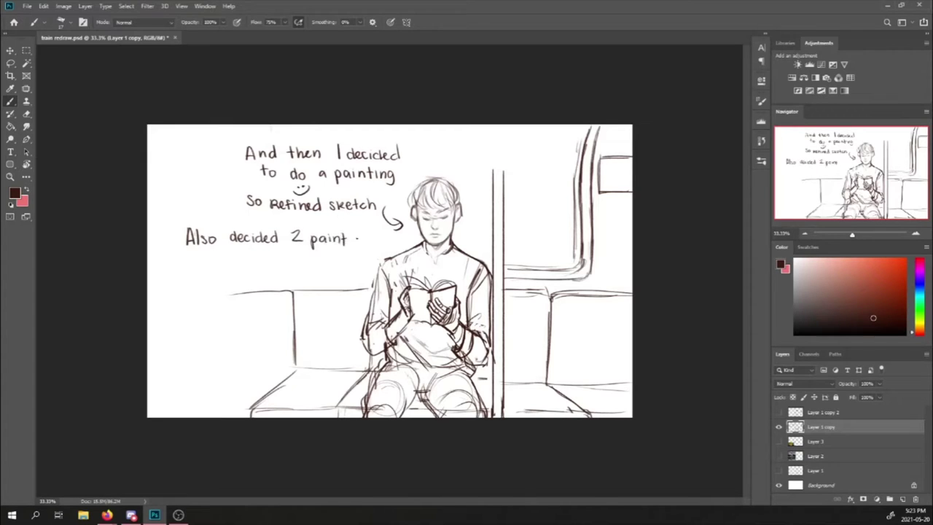
drag(212, 255, 218, 260)
drag(227, 255, 332, 262)
drag(332, 256, 344, 256)
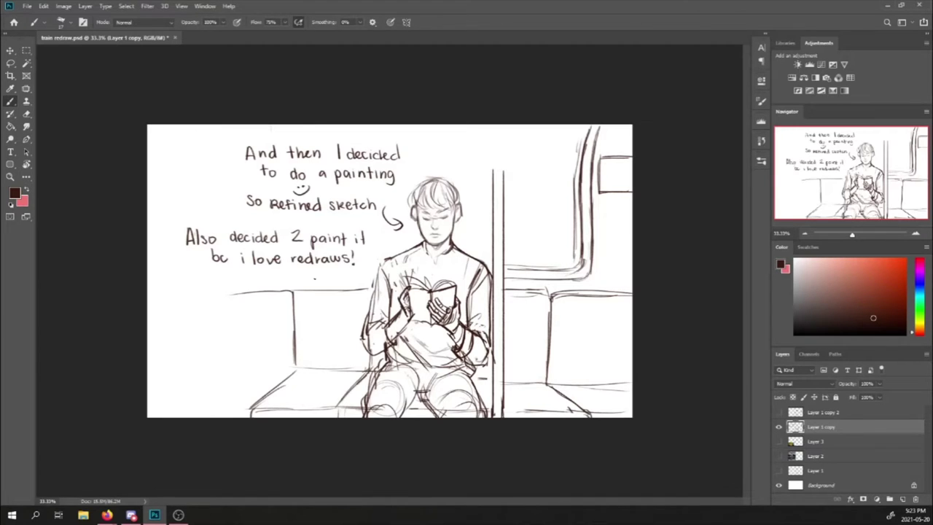
Step: Erase all the handwritten notes from Layer 1 copy
key(e)
mouse_move(188, 236)
mouse_down()
mouse_move(261, 268)
mouse_move(269, 244)
mouse_move(291, 246)
mouse_move(299, 230)
mouse_move(360, 239)
mouse_move(328, 234)
mouse_move(371, 221)
mouse_move(395, 229)
mouse_move(301, 194)
mouse_move(238, 202)
mouse_move(301, 207)
mouse_move(317, 220)
mouse_move(368, 204)
mouse_move(259, 175)
mouse_move(299, 181)
mouse_move(261, 122)
mouse_move(333, 181)
mouse_move(346, 179)
mouse_move(336, 144)
mouse_move(369, 142)
mouse_up()
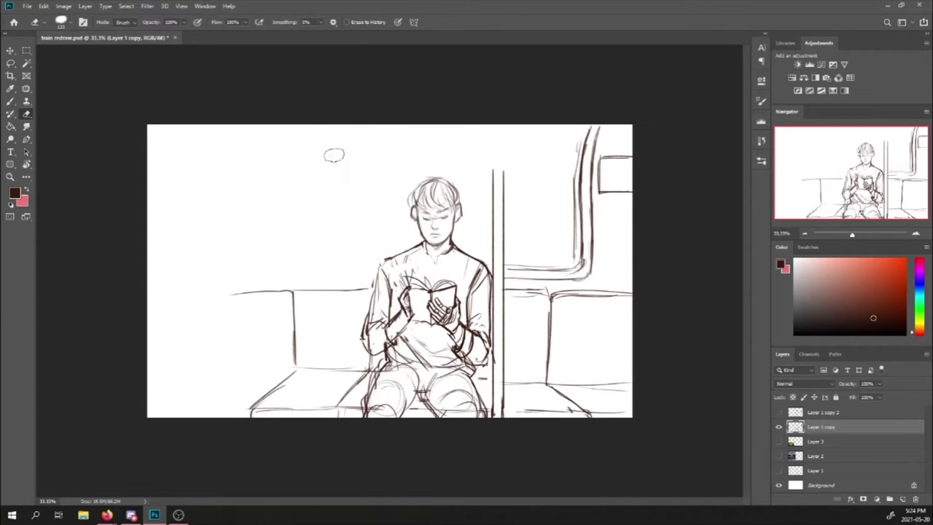
Step: Show Layer 1 copy 2 in place of Layer 1 copy and make it the active layer for brush work
click(779, 413)
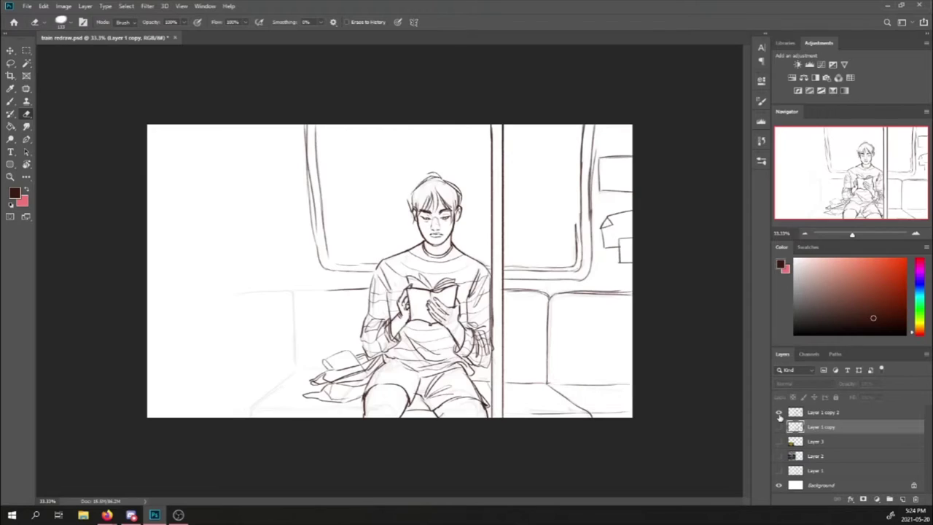
click(823, 413)
click(10, 101)
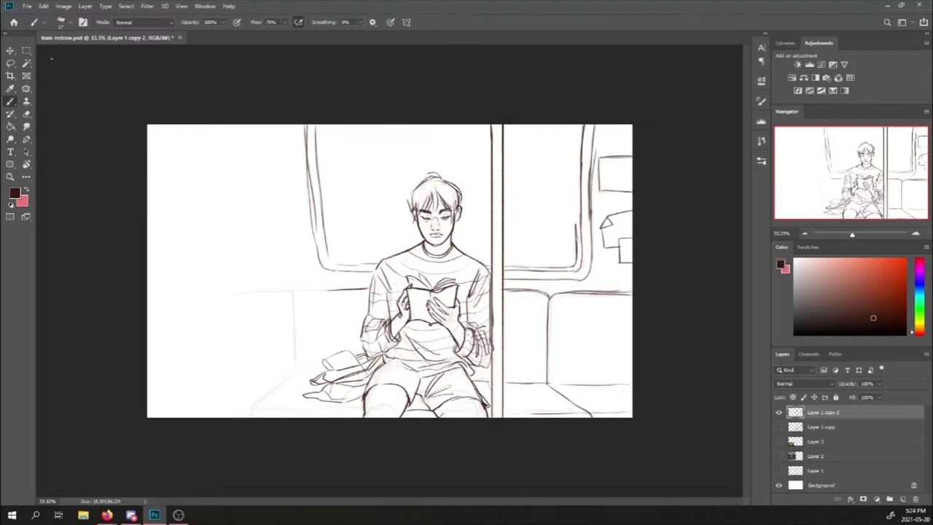
Step: Handwrite the note "Refined sketch looked more like the Ref" inside the window area above the figure's head
drag(335, 131, 350, 142)
drag(359, 131, 354, 142)
drag(353, 137, 379, 141)
drag(385, 136, 384, 142)
drag(388, 128, 394, 141)
drag(403, 131, 403, 142)
drag(410, 134, 410, 142)
drag(413, 138, 424, 143)
drag(421, 136, 428, 136)
drag(434, 136, 455, 142)
drag(467, 138, 474, 139)
drag(481, 132, 482, 142)
drag(347, 152, 351, 157)
drag(359, 151, 358, 152)
drag(362, 157, 388, 156)
drag(395, 146, 404, 156)
mouse_move(414, 146)
mouse_down()
mouse_move(414, 156)
mouse_move(418, 149)
mouse_up()
drag(421, 146, 425, 156)
drag(428, 152, 428, 156)
drag(433, 148, 432, 155)
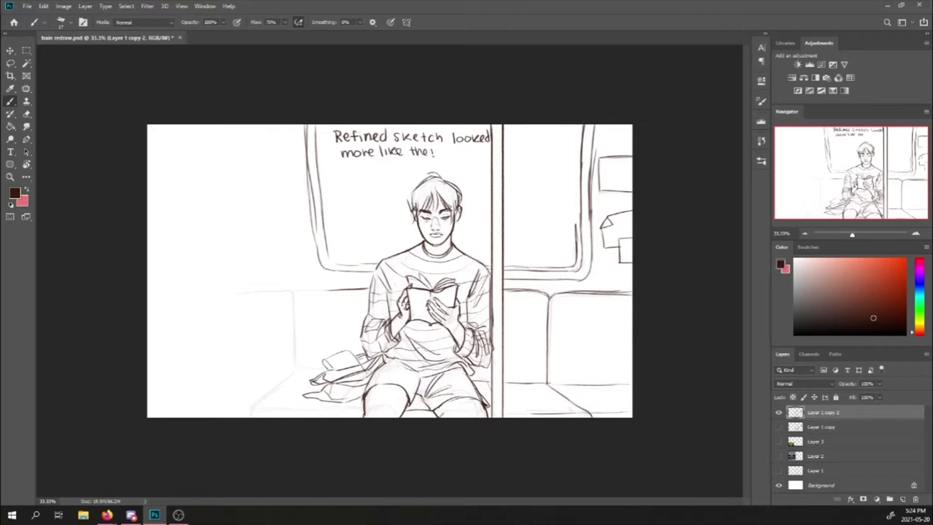
Step: Show the reference photo on Layer 2 and draw a small arrow toward it below the note
click(779, 456)
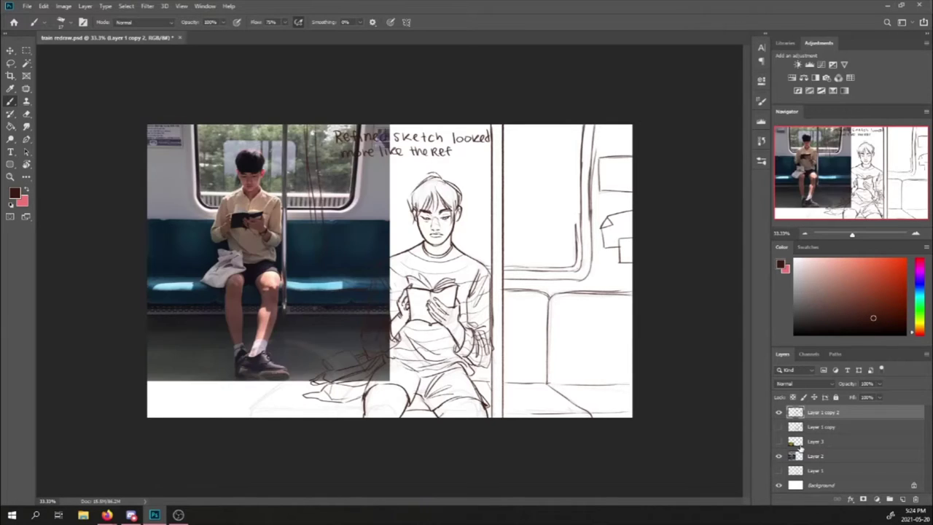
drag(416, 163, 399, 173)
drag(400, 166, 407, 175)
Step: Show Layer 3 instead of Layer 2 and handwrite "But since I'm also doing a redraw I changed some elements to fit" with an arrow
click(779, 456)
click(778, 442)
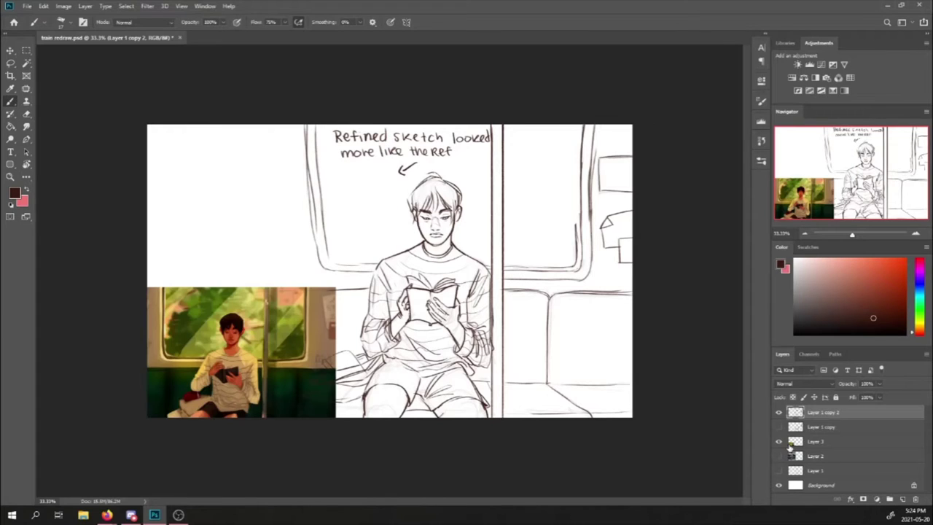
click(164, 235)
mouse_move(160, 226)
mouse_down()
mouse_move(207, 227)
mouse_move(279, 209)
mouse_up()
mouse_move(177, 240)
mouse_down()
mouse_move(232, 236)
mouse_move(290, 213)
mouse_up()
drag(176, 271, 273, 243)
mouse_move(213, 277)
mouse_down()
mouse_move(300, 249)
mouse_move(299, 272)
mouse_up()
drag(295, 265, 307, 274)
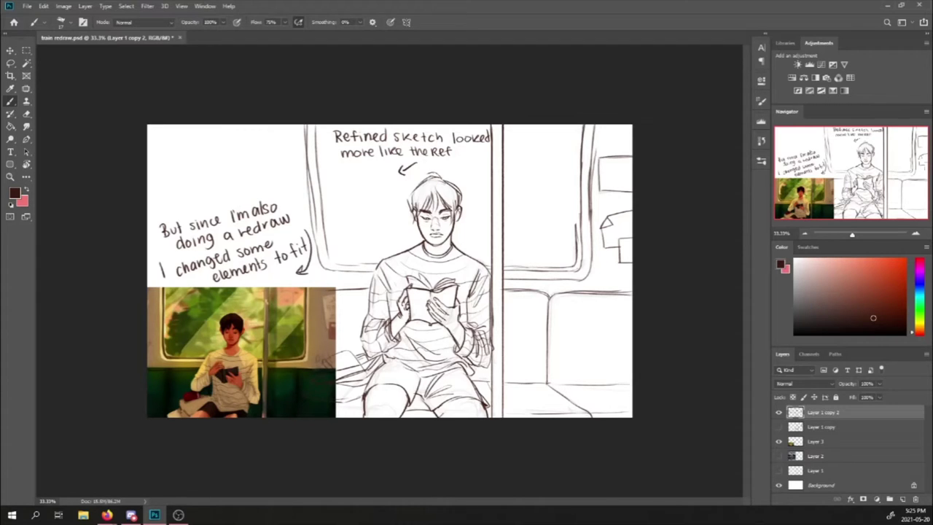
Step: Handwrite the note "(from dec2019 btw)" above the redraw note
mouse_move(165, 156)
mouse_down()
mouse_move(160, 176)
mouse_move(276, 155)
mouse_up()
drag(217, 177, 223, 186)
drag(226, 174, 245, 181)
drag(246, 168, 250, 187)
Step: Erase all the handwritten notes from Layer 1 copy 2 with a larger eraser
click(27, 114)
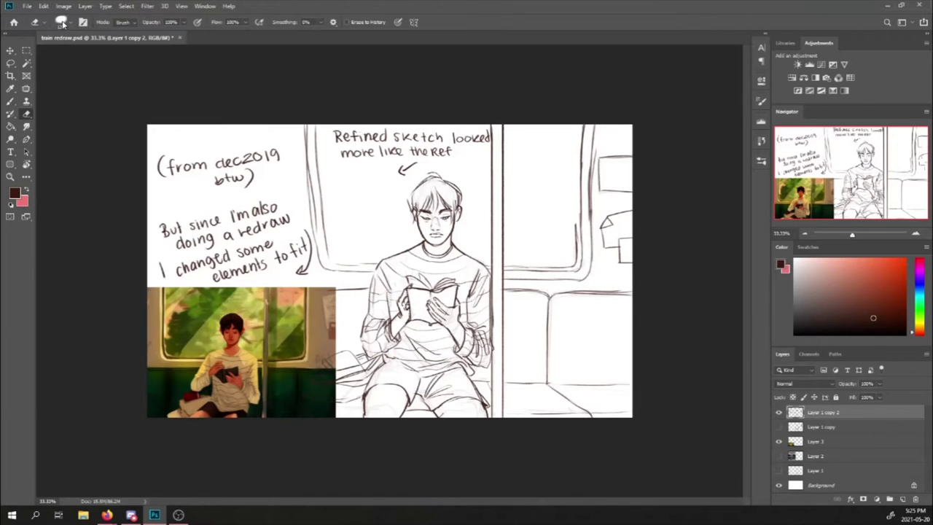
click(65, 22)
click(166, 164)
mouse_move(164, 164)
mouse_down()
mouse_move(204, 183)
mouse_move(262, 156)
mouse_move(302, 268)
mouse_move(277, 253)
mouse_move(291, 247)
mouse_move(174, 274)
mouse_move(168, 230)
mouse_up()
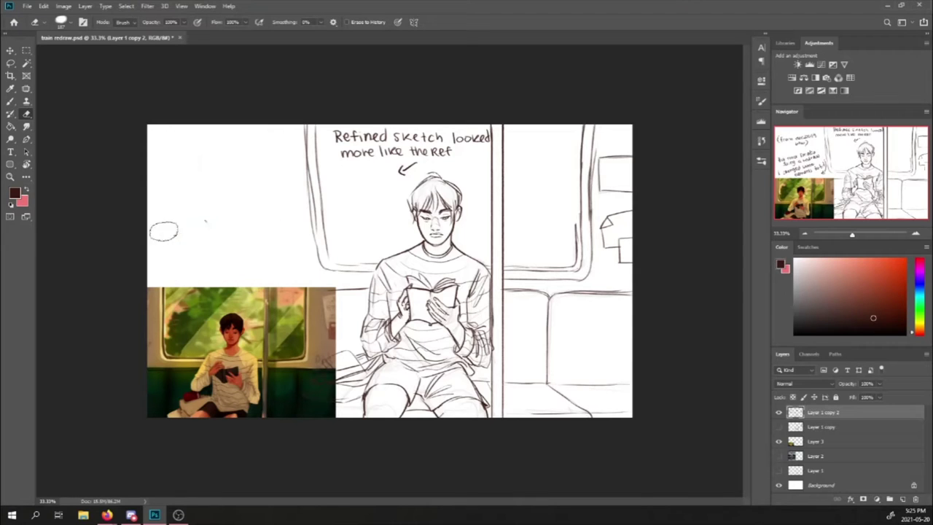
mouse_move(438, 139)
mouse_down()
mouse_move(379, 160)
mouse_move(334, 114)
mouse_move(481, 117)
mouse_move(478, 143)
mouse_move(481, 131)
mouse_up()
Step: Hide Layer 3 and gather Layer 1, Layer 1 copy and Layer 1 copy 2 in a new group
click(9, 103)
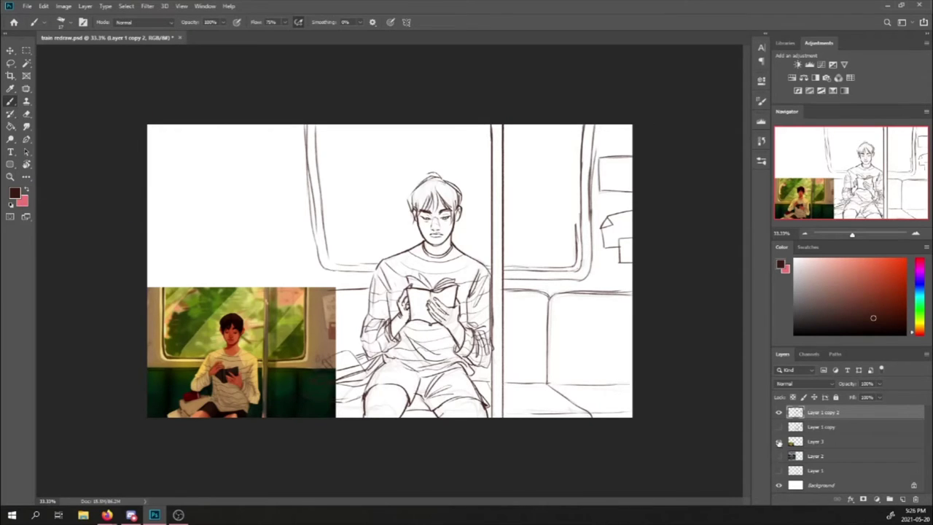
click(778, 441)
click(838, 470)
click(889, 498)
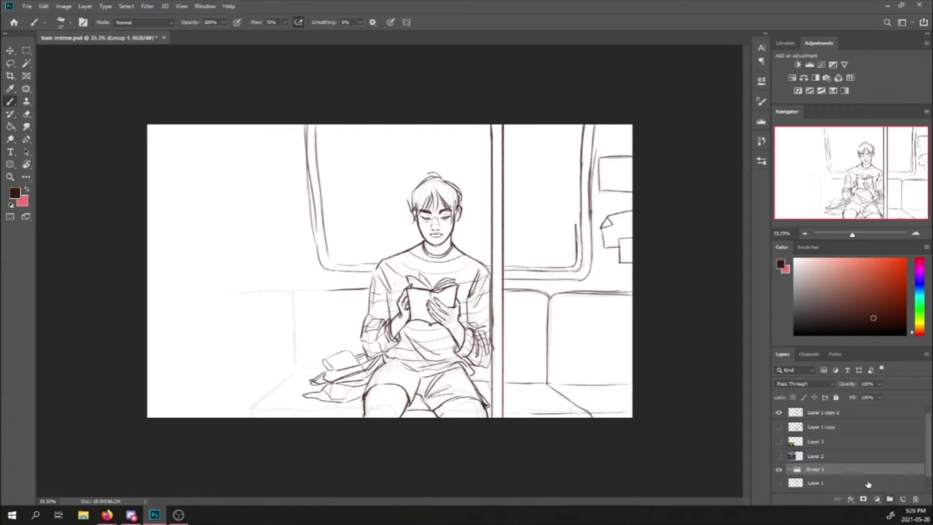
drag(823, 470, 825, 470)
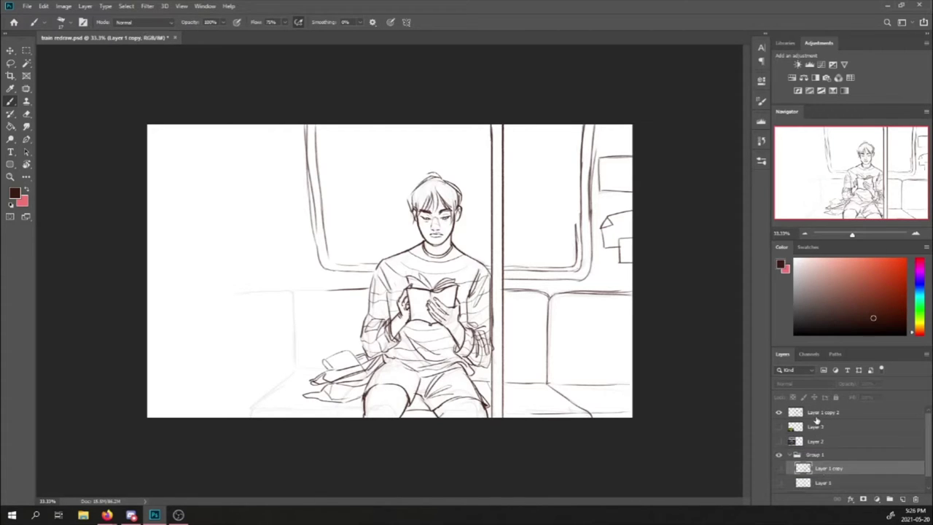
drag(828, 422, 832, 461)
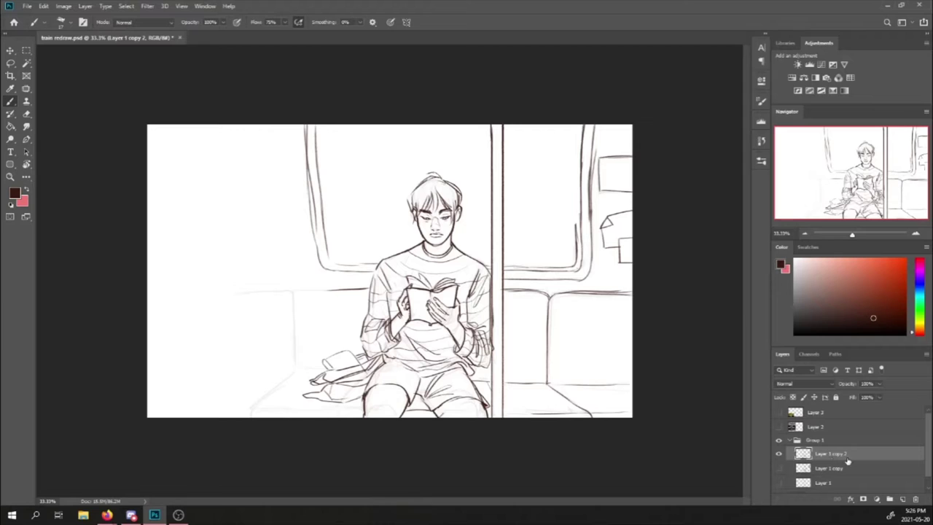
Step: Duplicate Layer 1 copy 2 and move the duplicate out of the group to the top of the layer stack
click(85, 6)
click(102, 46)
key(Return)
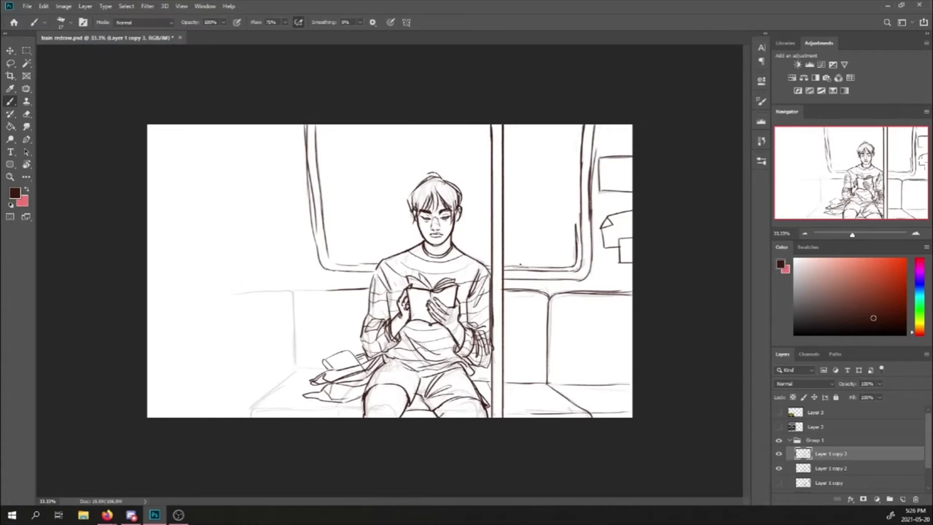
drag(836, 455, 827, 417)
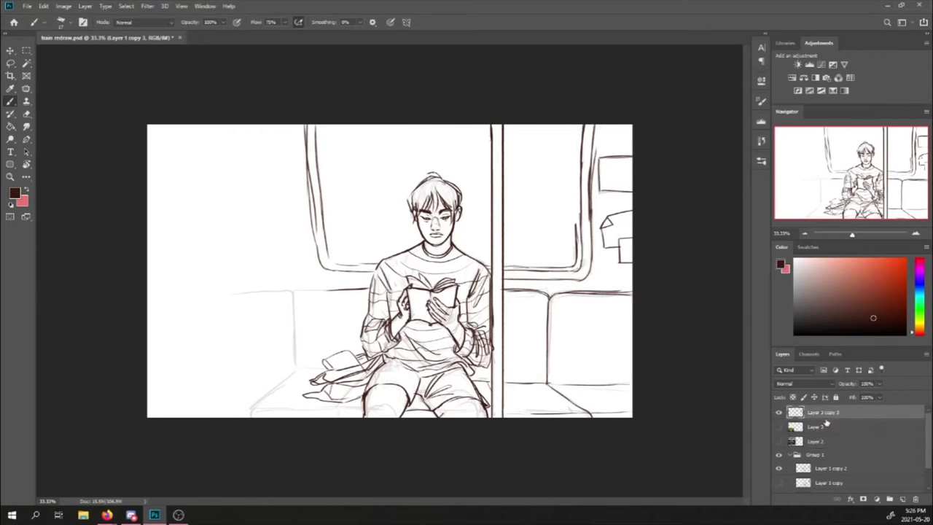
Step: Collapse and hide Group 1, and move it above Layer 3
click(791, 455)
click(779, 456)
drag(836, 459, 835, 429)
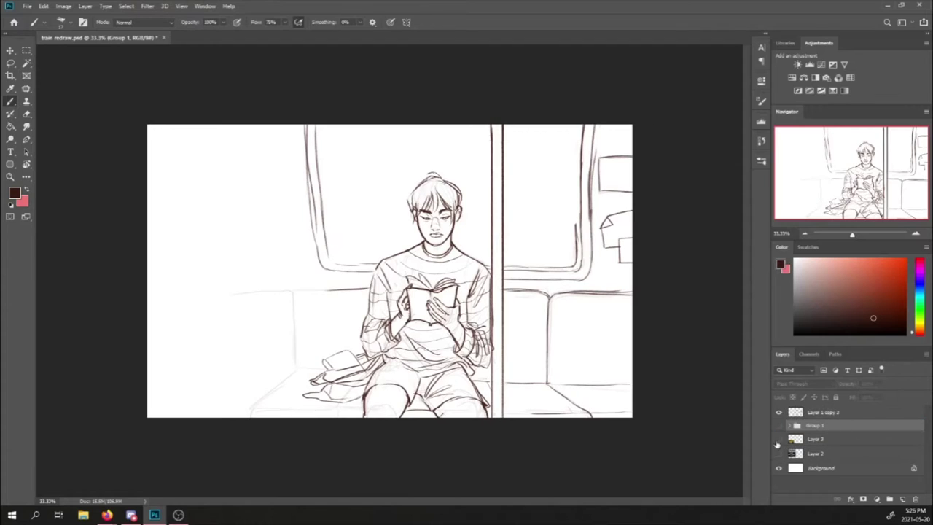
Step: Show the reference photo on Layer 2 and add a new layer above Group 1
click(778, 440)
click(778, 441)
click(789, 425)
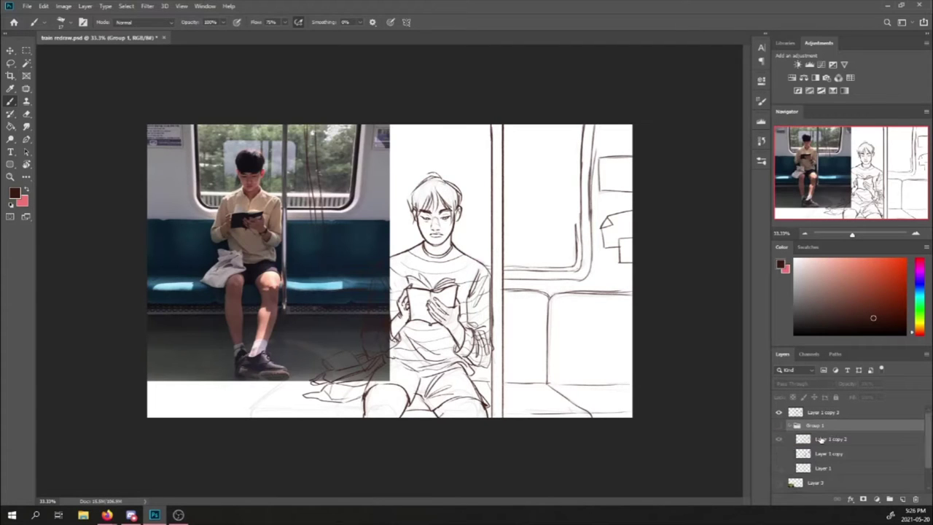
click(789, 425)
click(902, 499)
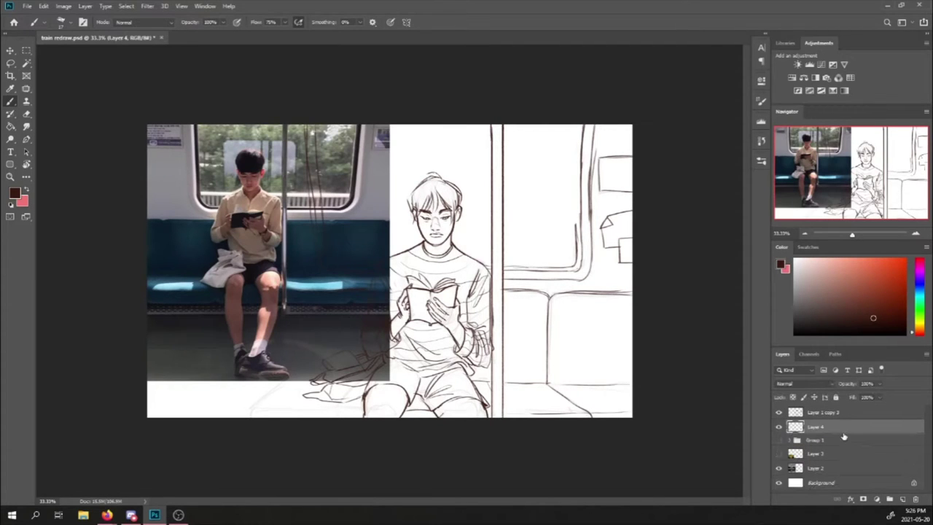
Step: Handwrite the note "now I use color drop to pick the colors and block them in" with a small eyedropper sketch on Layer 4
drag(400, 141, 408, 149)
drag(412, 142, 412, 142)
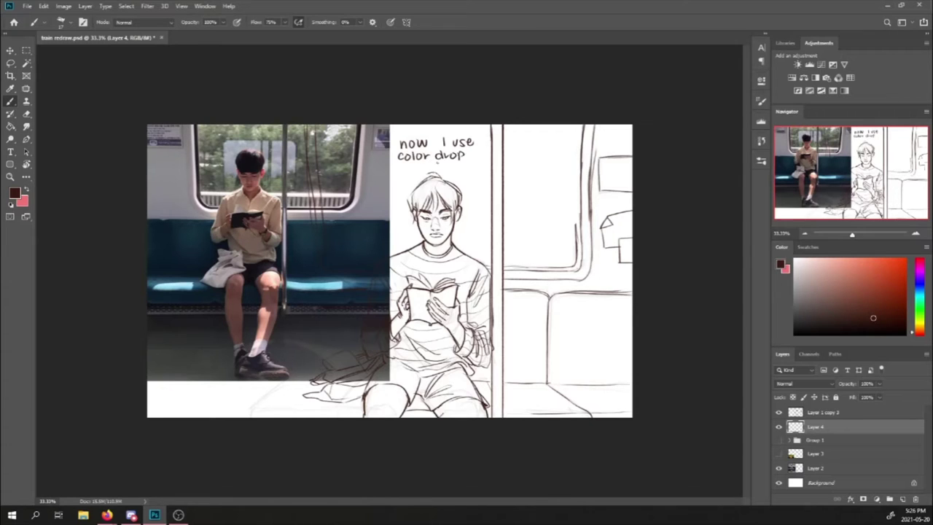
key(alt)
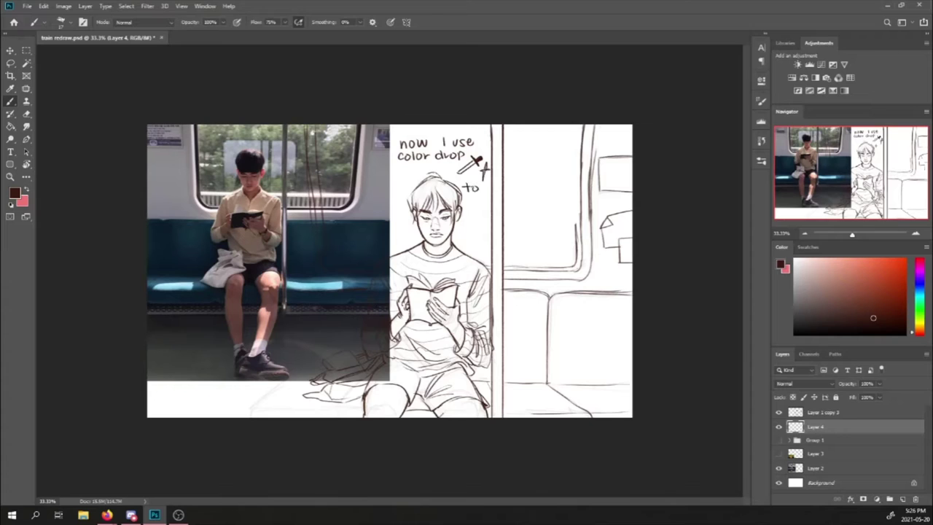
drag(508, 184, 514, 188)
drag(518, 184, 518, 191)
drag(526, 185, 550, 191)
drag(556, 182, 562, 191)
drag(567, 187, 574, 191)
drag(473, 204, 469, 212)
drag(477, 204, 477, 206)
mouse_move(483, 201)
mouse_down()
mouse_move(483, 211)
mouse_move(530, 211)
mouse_up()
drag(534, 207, 540, 211)
drag(547, 207, 549, 203)
drag(469, 218, 474, 230)
drag(479, 220, 484, 226)
drag(494, 224, 492, 230)
drag(498, 222, 524, 230)
drag(528, 220, 542, 230)
drag(545, 225, 550, 230)
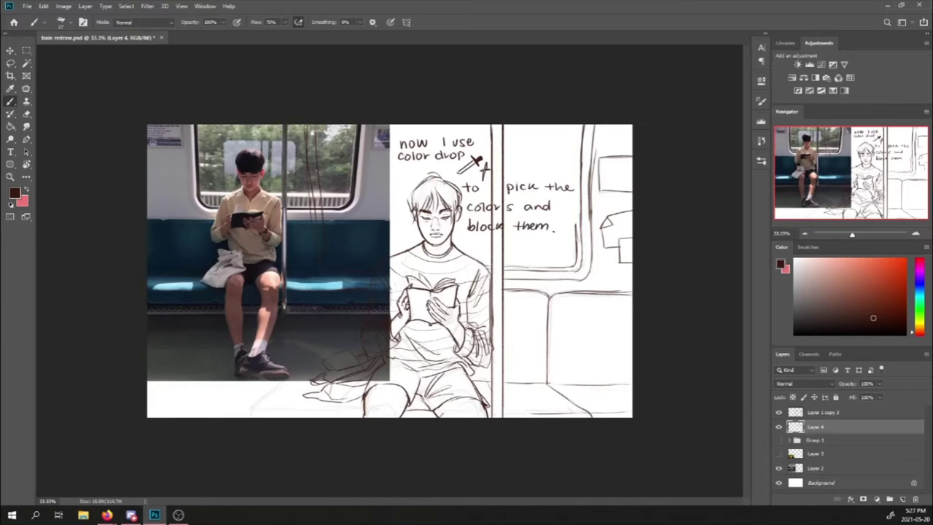
Step: Erase the color drop note from Layer 4
key(e)
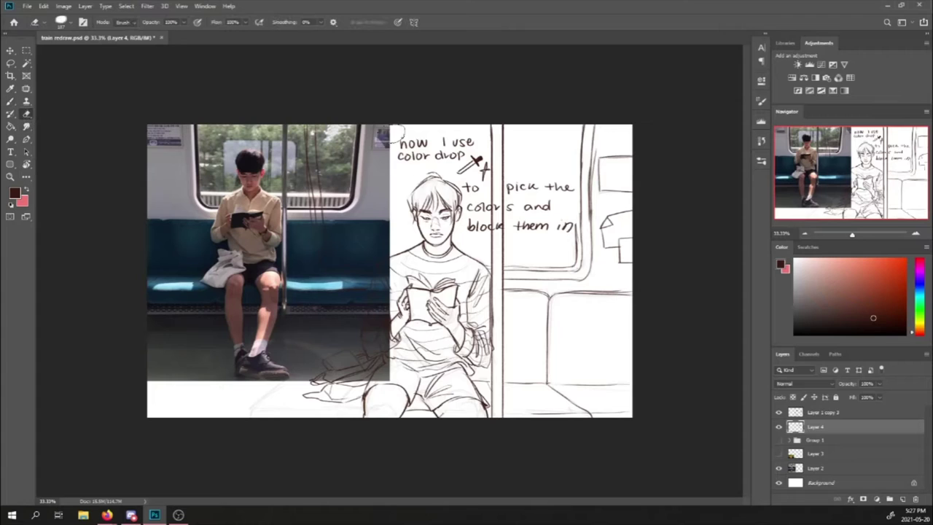
mouse_move(401, 140)
mouse_down()
mouse_move(412, 133)
mouse_move(485, 207)
mouse_move(554, 219)
mouse_move(458, 218)
mouse_up()
drag(491, 268, 478, 285)
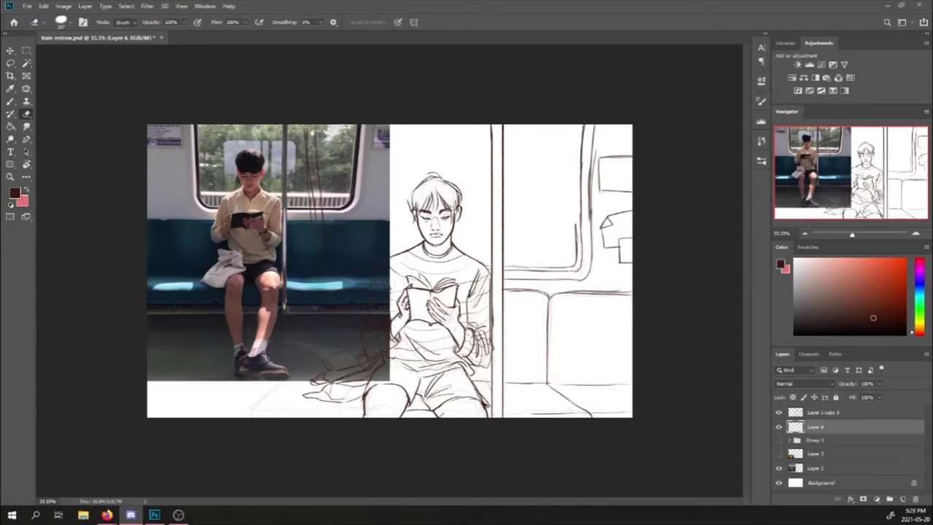
Step: Block in the train wall in mottled grey on Layer 4 with a large brush, and place Layer 4 beneath the Layer 2 reference photo
key(b)
click(61, 22)
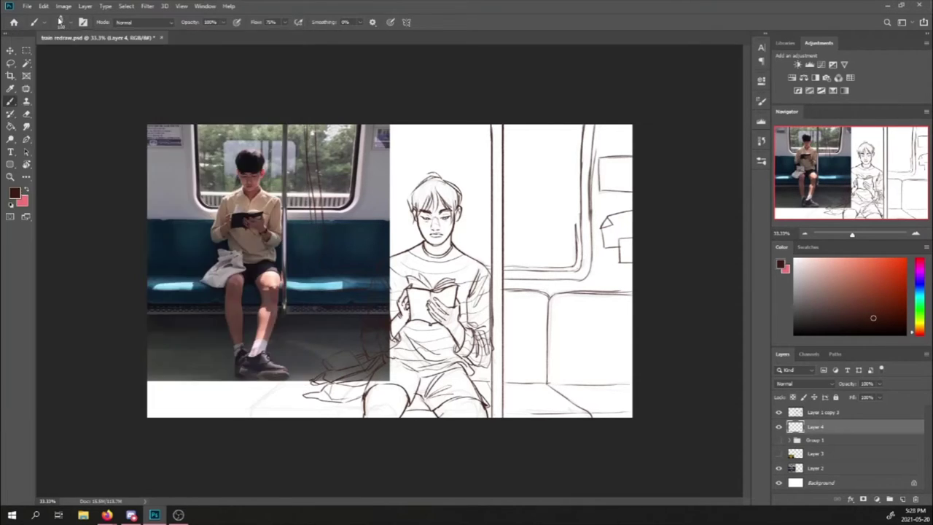
drag(597, 127, 592, 303)
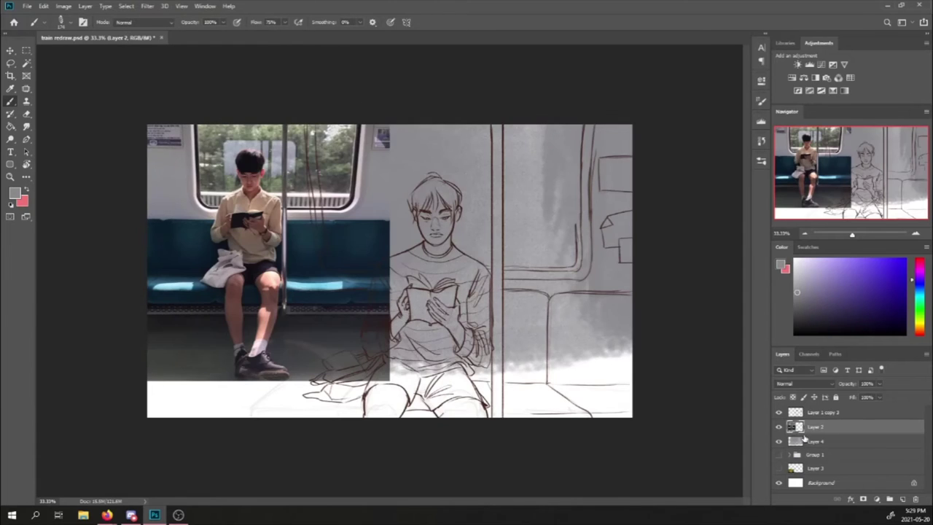
key(ctrl+[)
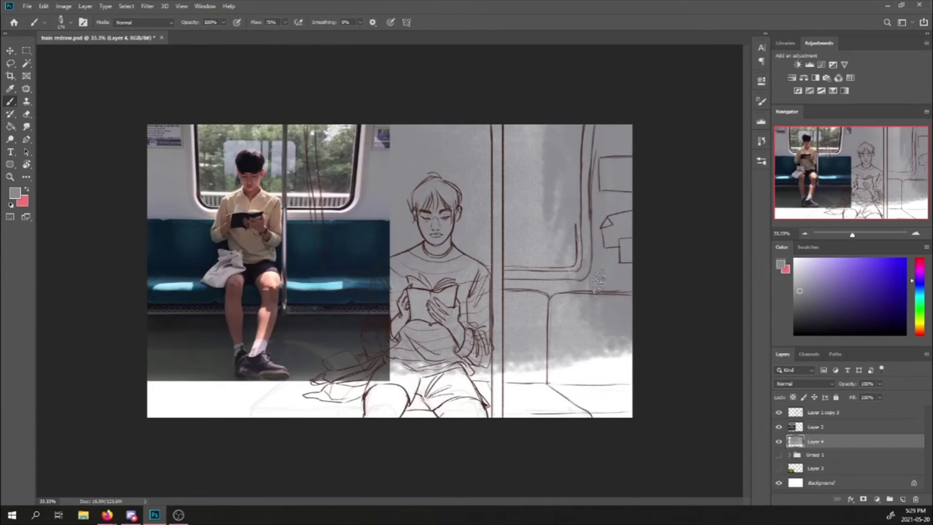
Step: Paint the frame of the window beyond the pole in light grey tones along its side and lower edge
drag(581, 125, 576, 274)
alt+click(573, 272)
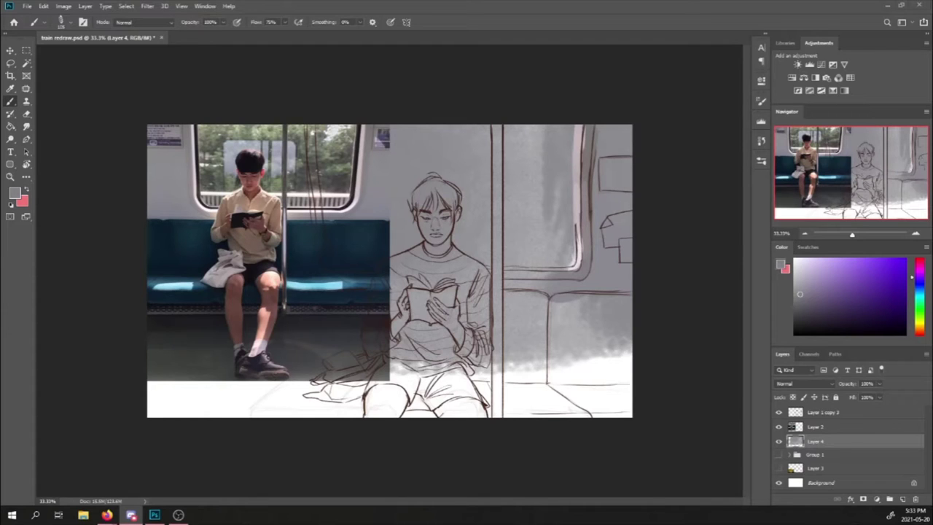
alt+click(540, 271)
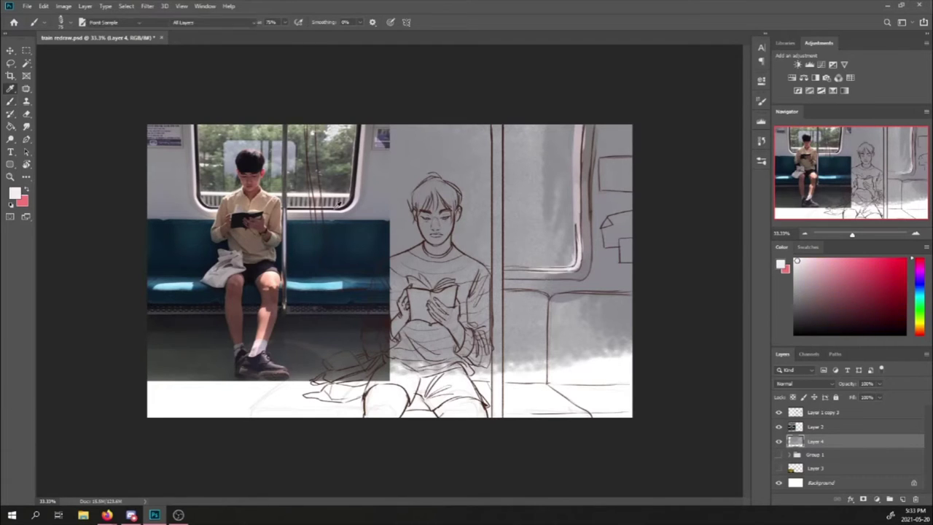
Step: Block in the seat beside the pole with dark teal backrests and a lighter blue cushion, sampling colors from the canvas
alt+click(498, 285)
mouse_move(490, 290)
mouse_down()
mouse_move(598, 294)
mouse_move(539, 328)
mouse_up()
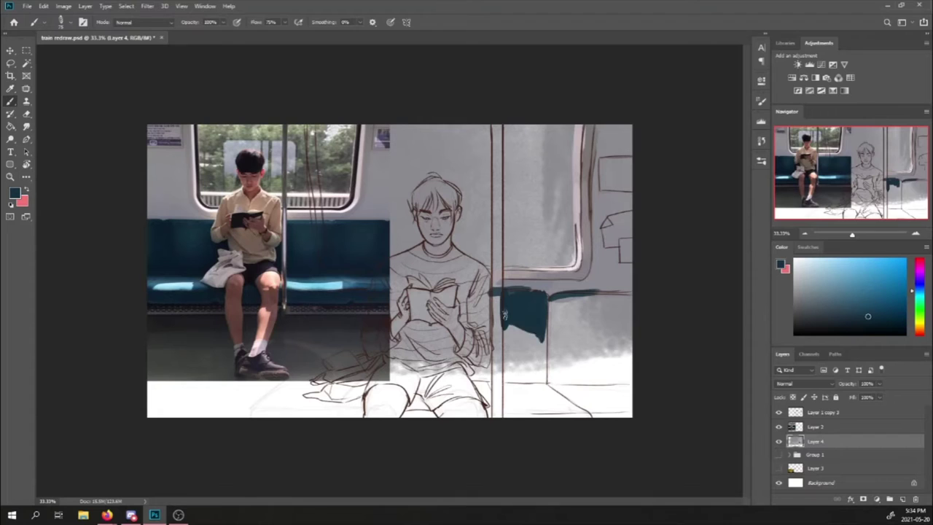
drag(492, 306, 543, 354)
drag(489, 412, 572, 411)
mouse_move(474, 387)
mouse_down()
mouse_move(620, 397)
mouse_move(605, 313)
mouse_move(592, 309)
mouse_move(495, 364)
mouse_move(521, 335)
mouse_up()
alt+click(576, 408)
Step: Paint the bench below the reference photo in blue, with a pale sunlit patch and dark shadows beside the legs
alt+click(207, 289)
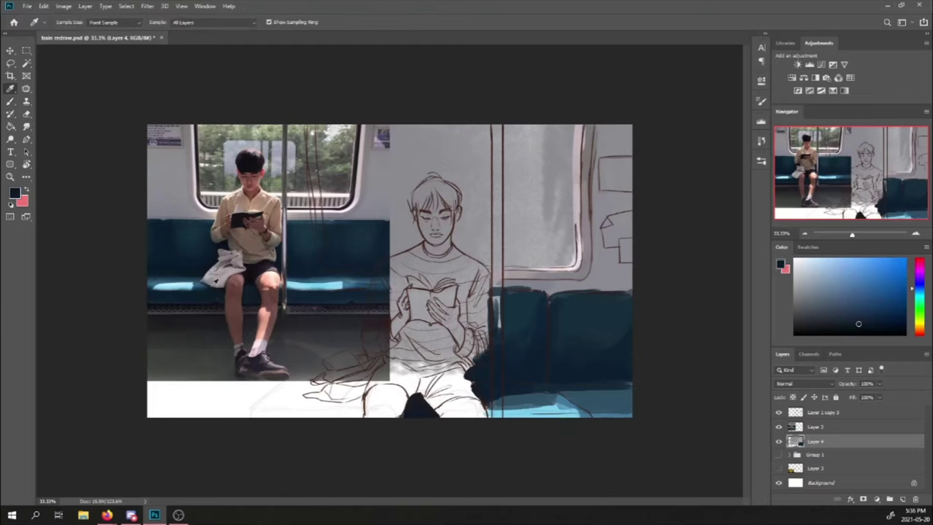
drag(332, 398, 364, 412)
drag(248, 408, 339, 405)
alt+click(172, 286)
drag(218, 405, 295, 409)
drag(241, 394, 339, 404)
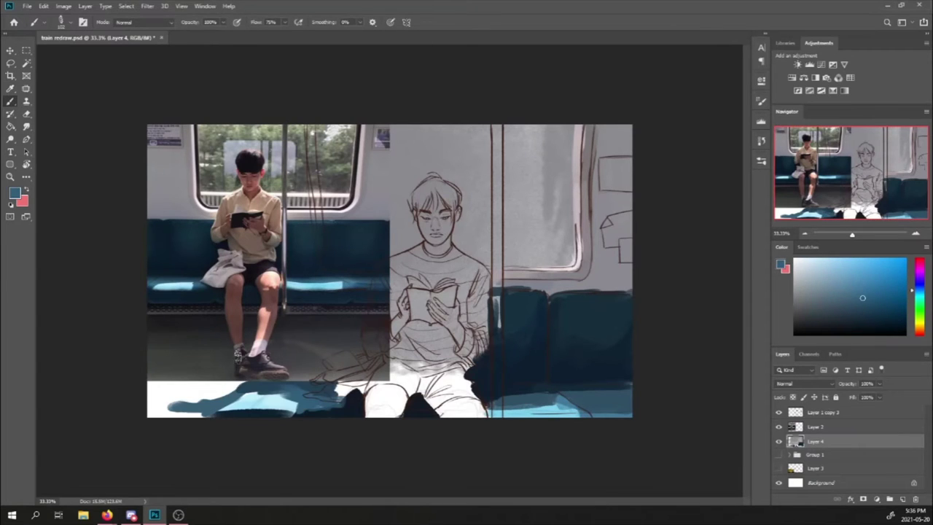
drag(277, 390, 347, 408)
Step: Block in the black book cover and the shaded grey vertical pole
alt+click(343, 390)
alt+click(303, 306)
key(b)
mouse_move(412, 291)
mouse_down()
mouse_move(429, 322)
mouse_move(457, 305)
mouse_up()
mouse_move(496, 126)
mouse_down()
mouse_move(497, 401)
mouse_move(497, 288)
mouse_up()
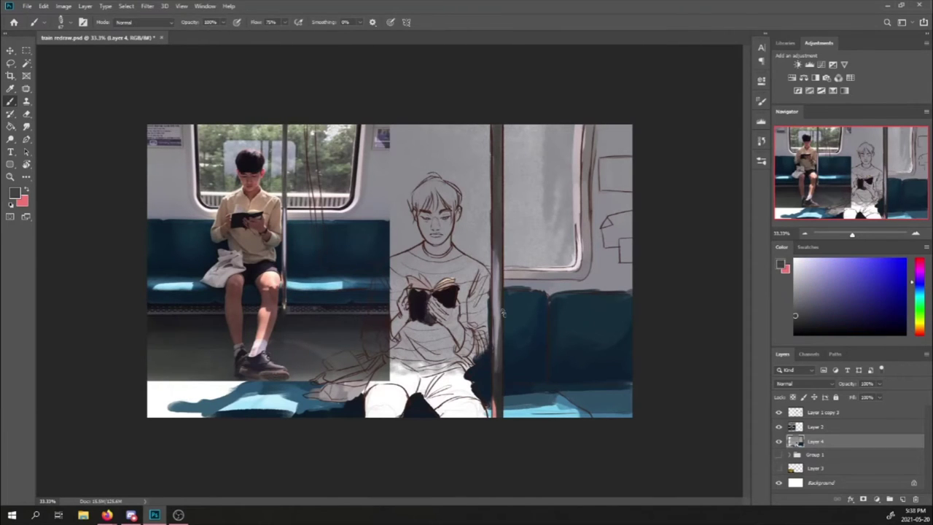
Step: Block in the leg nearest the pole with sampled skin tones on the knee and dark tones on the shorts
alt+click(197, 135)
alt+click(266, 288)
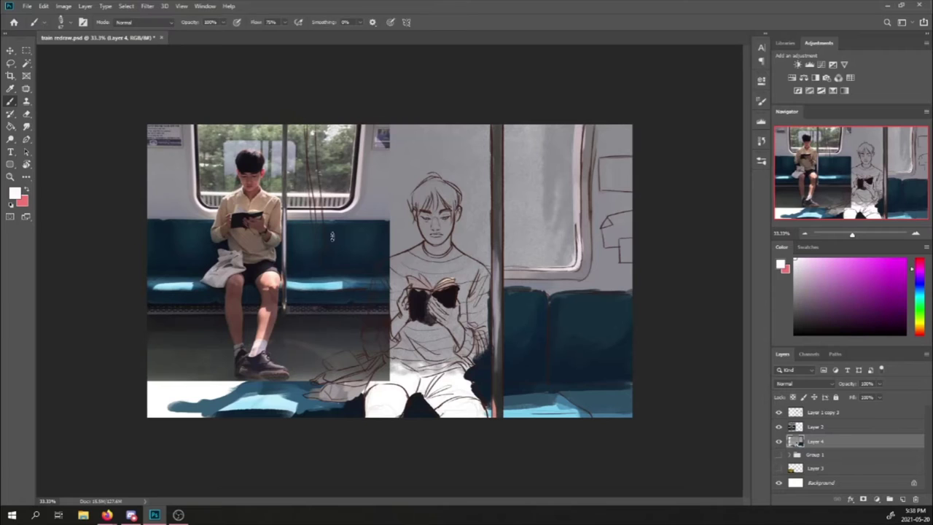
mouse_move(435, 398)
mouse_down()
mouse_move(456, 419)
mouse_move(467, 417)
mouse_up()
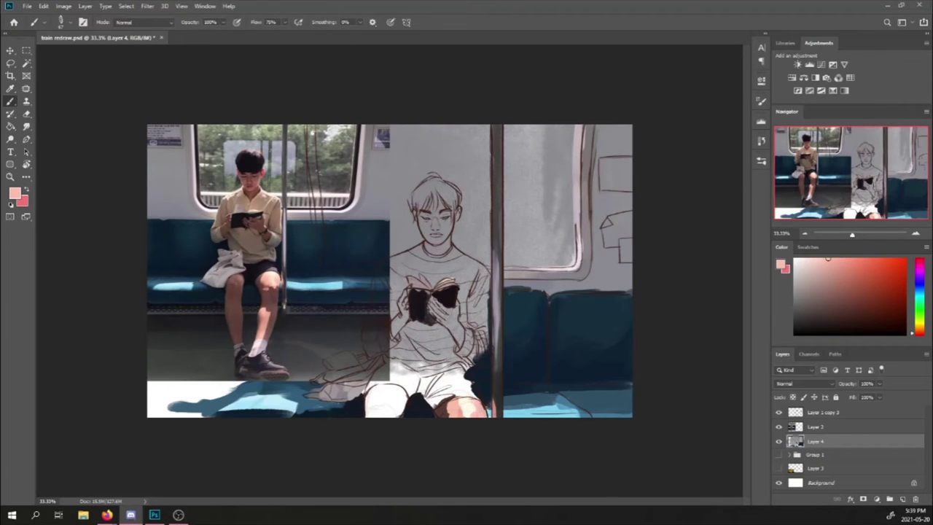
alt+click(412, 401)
drag(431, 372, 453, 407)
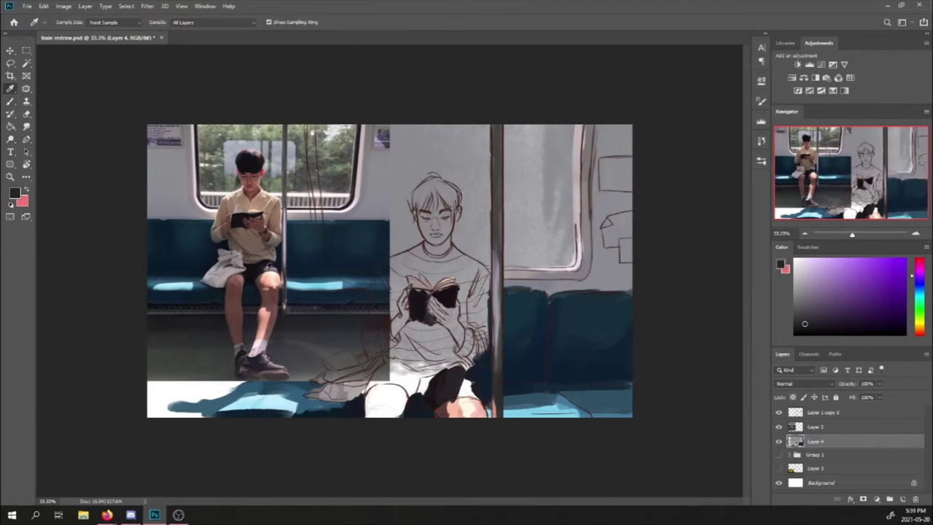
alt+click(441, 390)
alt+click(463, 388)
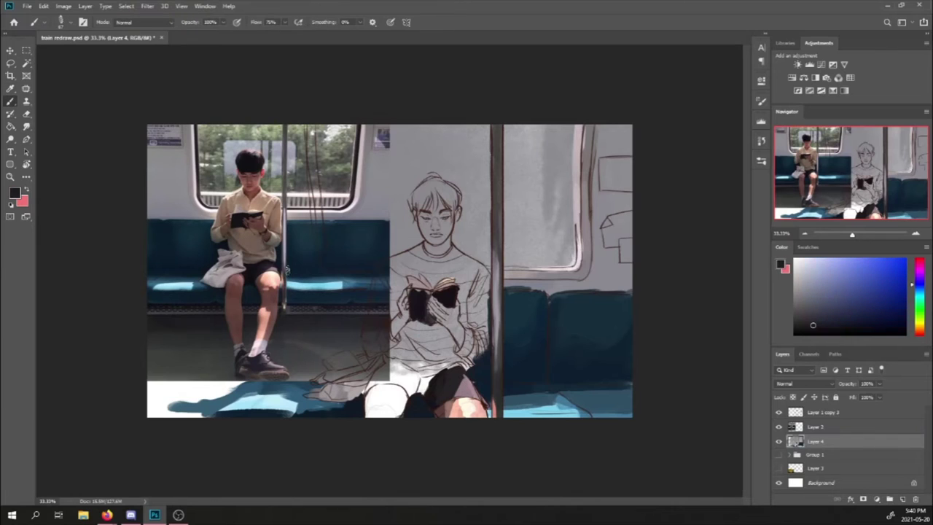
Step: Block in the other leg's shorts in dark tones and its knee in shaded skin tones
mouse_move(397, 376)
mouse_down()
mouse_move(424, 384)
mouse_move(386, 395)
mouse_move(372, 418)
mouse_move(384, 406)
mouse_move(378, 413)
mouse_move(240, 277)
mouse_move(400, 400)
mouse_up()
alt+click(386, 397)
alt+click(245, 270)
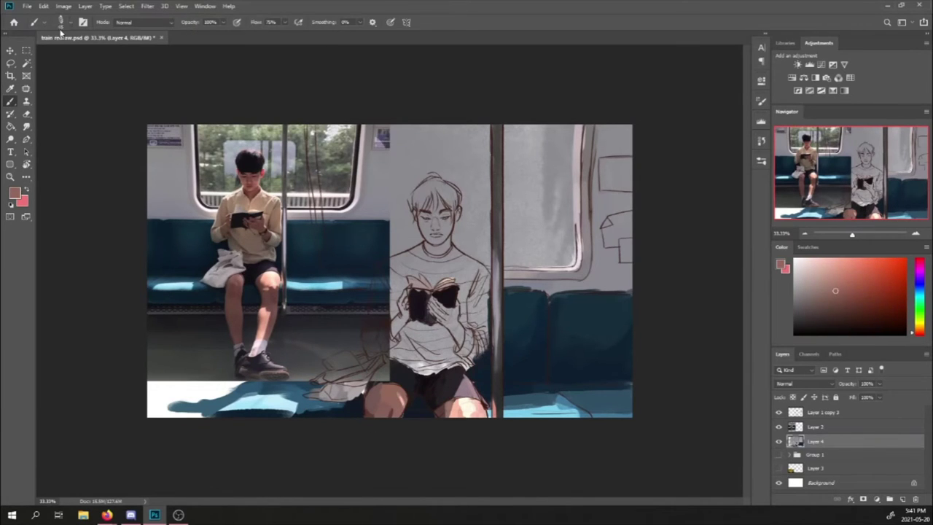
Step: Block in the sweater's torso and sleeve with tan and cream tones sampled from the shirt in the reference photo
alt+click(255, 232)
drag(401, 339, 437, 357)
alt+click(269, 243)
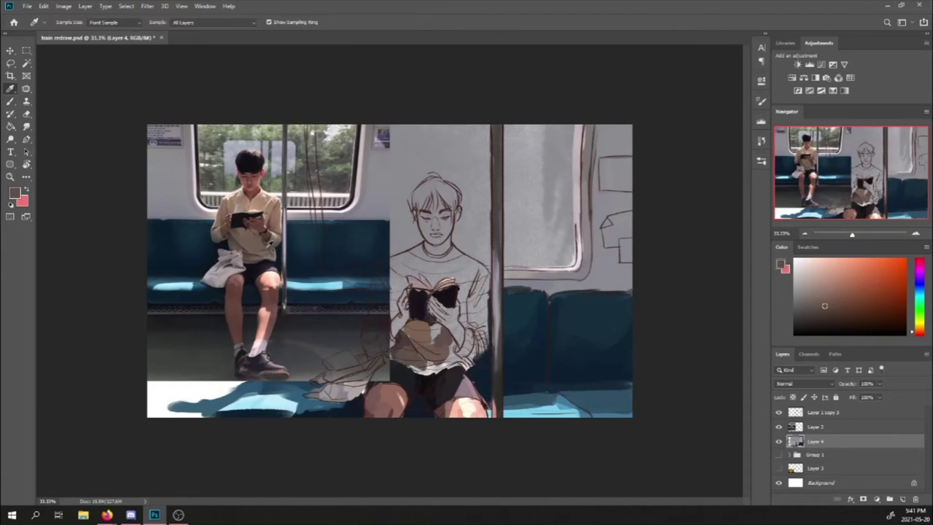
alt+click(252, 255)
mouse_move(394, 251)
mouse_down()
mouse_move(408, 266)
mouse_move(397, 321)
mouse_move(437, 248)
mouse_move(441, 273)
mouse_move(478, 328)
mouse_up()
alt+click(269, 201)
alt+click(269, 224)
mouse_move(470, 277)
mouse_down()
mouse_move(481, 358)
mouse_move(467, 317)
mouse_move(485, 342)
mouse_move(467, 375)
mouse_up()
Step: Paint both hands and the forearm around the book in brown and pink skin tones sampled from the photo
alt+click(268, 219)
alt+click(268, 222)
alt+click(268, 272)
drag(430, 328, 441, 343)
drag(394, 314, 412, 337)
alt+click(268, 273)
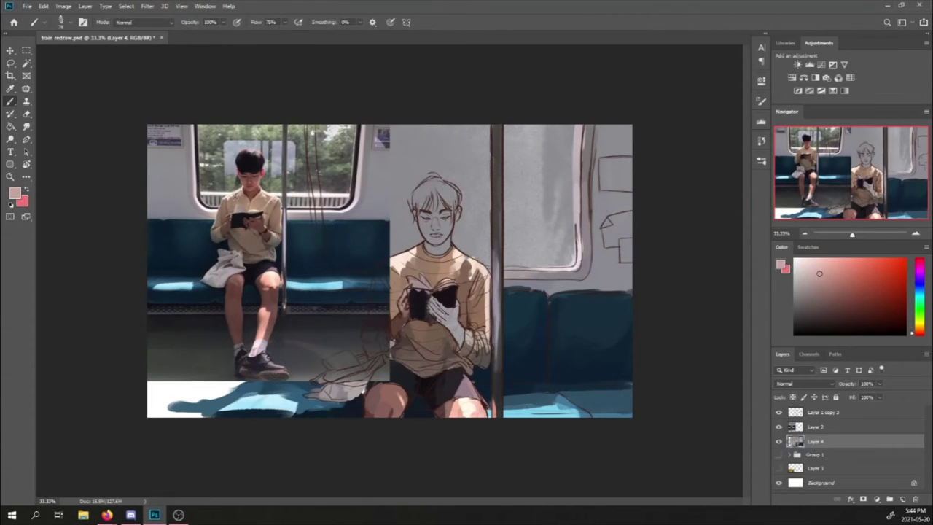
alt+click(253, 156)
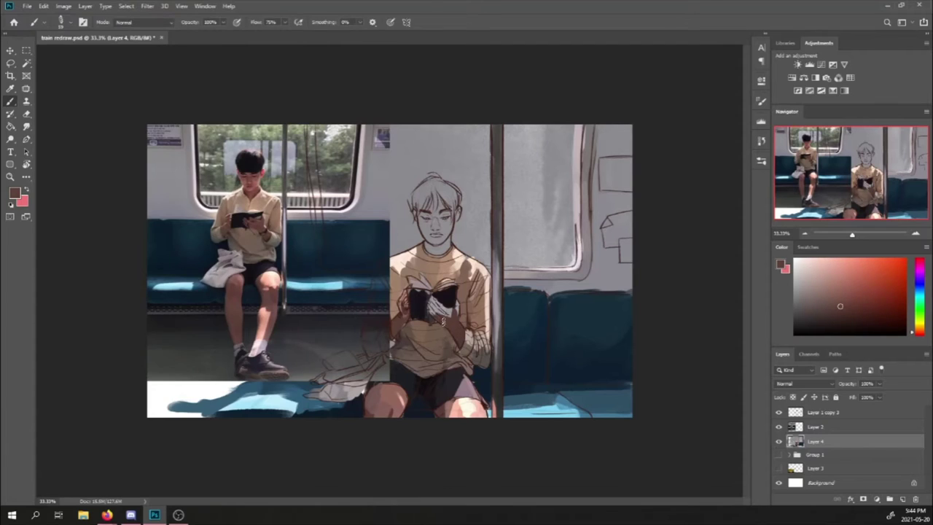
alt+click(442, 320)
alt+click(459, 313)
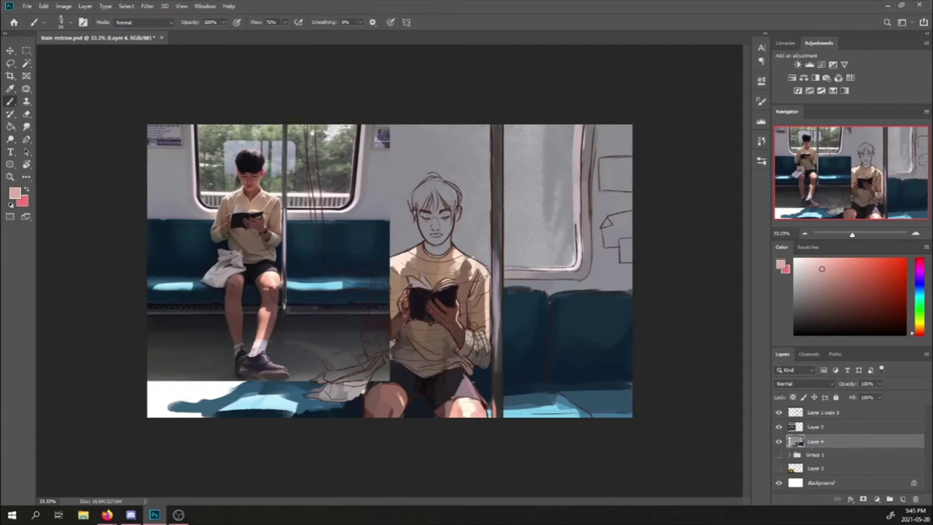
Step: Block in the neck, ears and cheeks with reddish skin tones sampled from the reference photo
alt+click(427, 243)
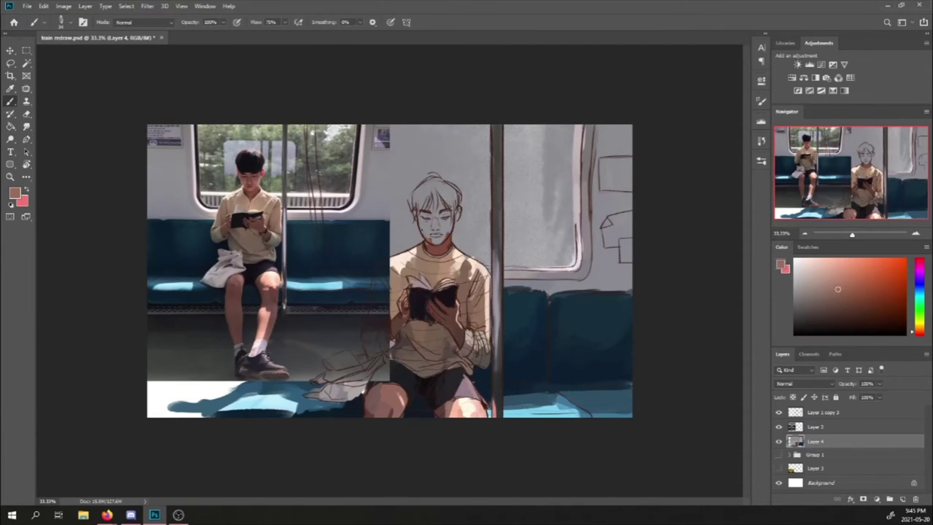
drag(426, 218, 424, 226)
alt+click(261, 172)
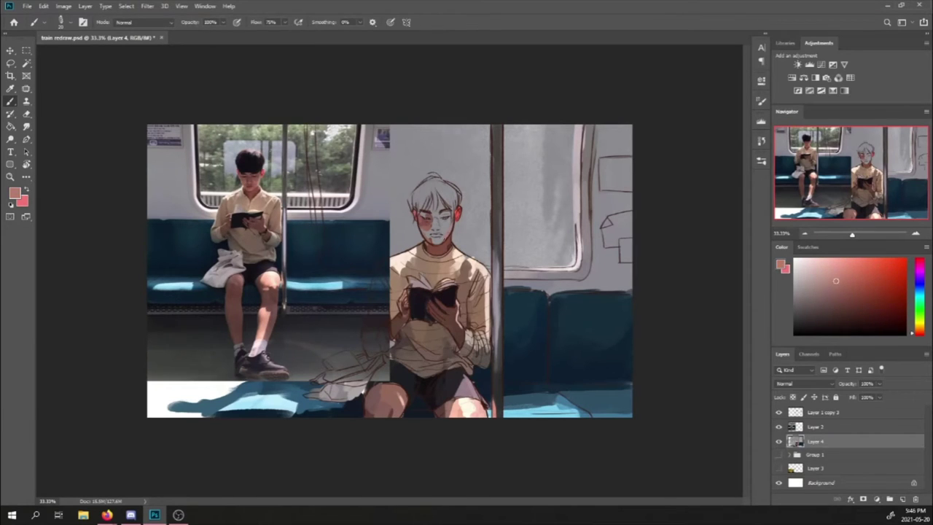
alt+click(258, 188)
drag(437, 225, 444, 229)
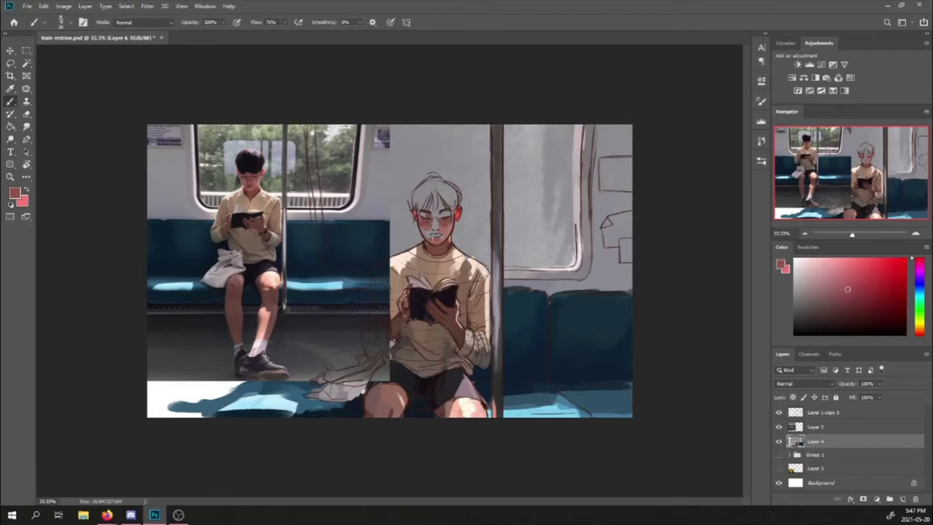
Step: Fill the forehead, nose and mouth area with shaded skin tones sampled from the photo's face
alt+click(251, 170)
mouse_move(432, 199)
mouse_down()
mouse_move(443, 209)
mouse_move(440, 238)
mouse_up()
alt+click(255, 181)
alt+click(248, 186)
alt+click(437, 232)
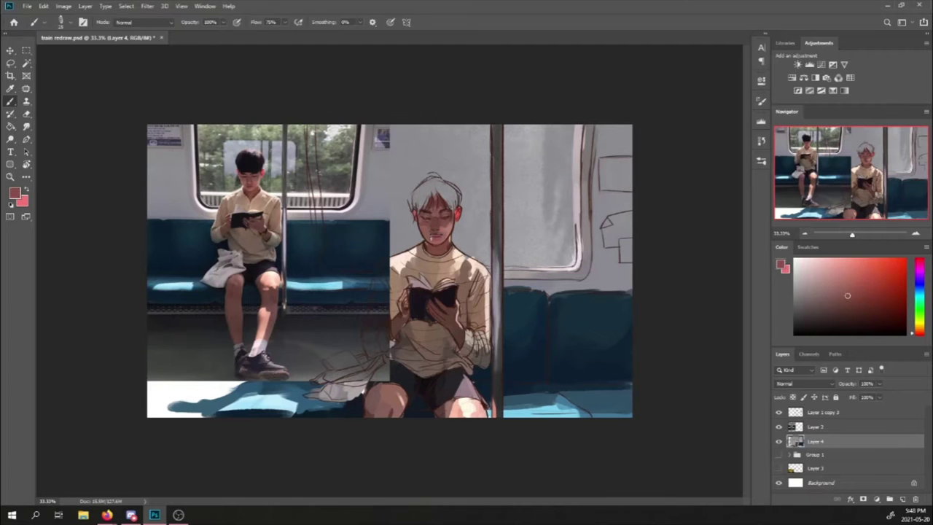
Step: Block in the hair with near-black tones sampled from the reference photo's hair
alt+click(245, 178)
mouse_move(420, 208)
mouse_down()
mouse_move(416, 186)
mouse_move(449, 217)
mouse_move(438, 181)
mouse_up()
alt+click(470, 182)
alt+click(247, 156)
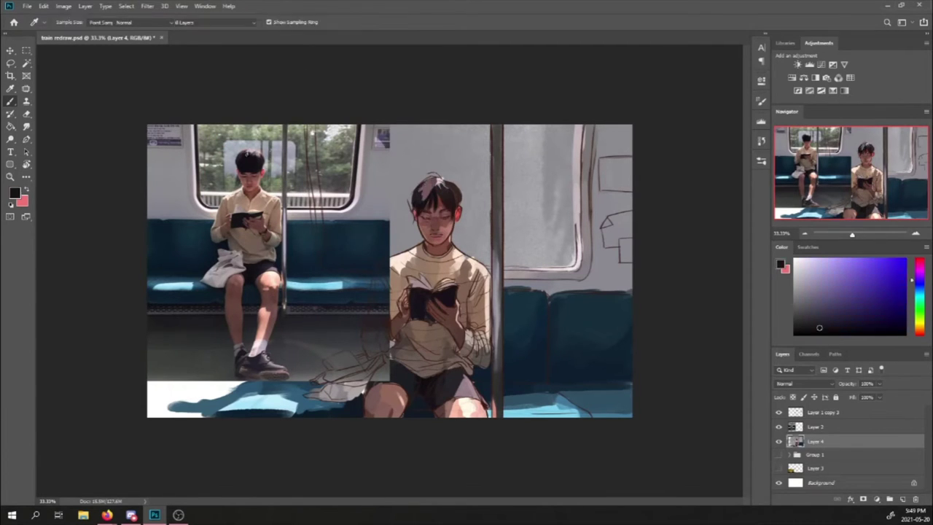
alt+click(253, 156)
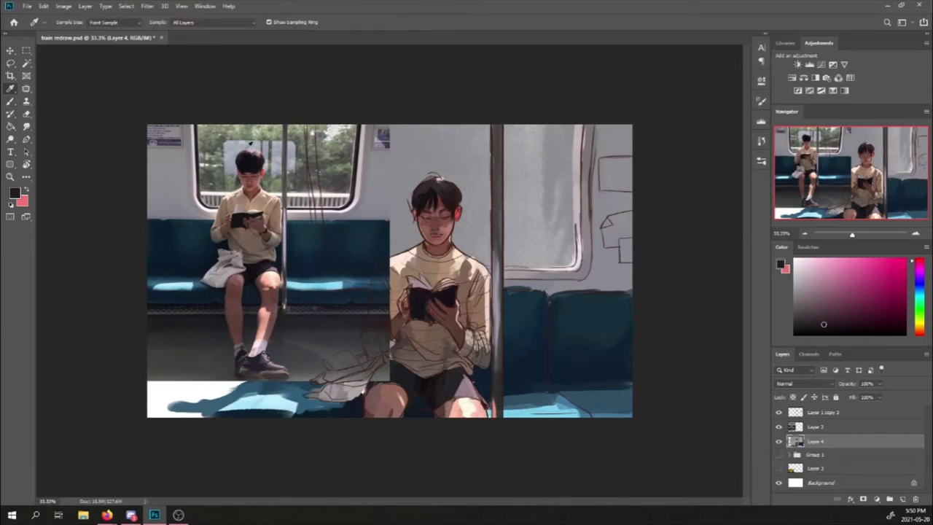
Step: Adjust the brush size and paint the small poster beside the window in blue-violet tones
click(65, 22)
key(Return)
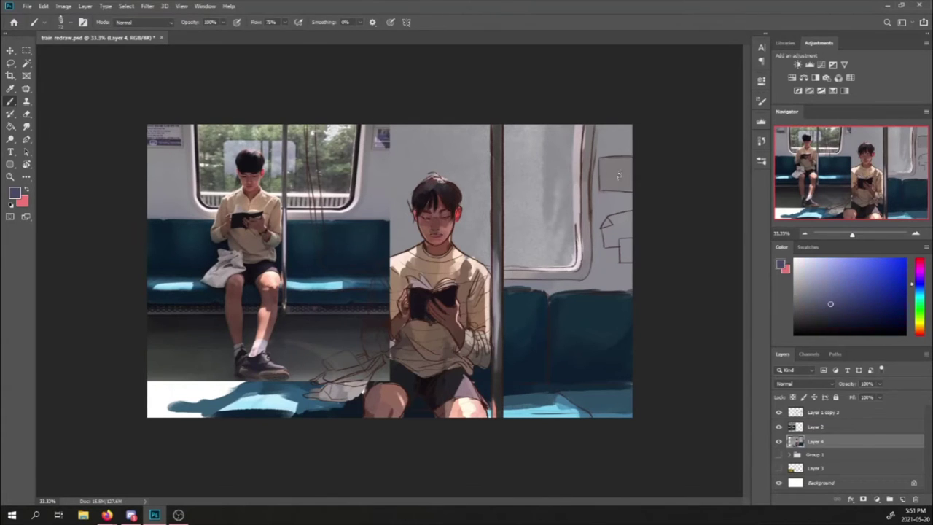
click(64, 22)
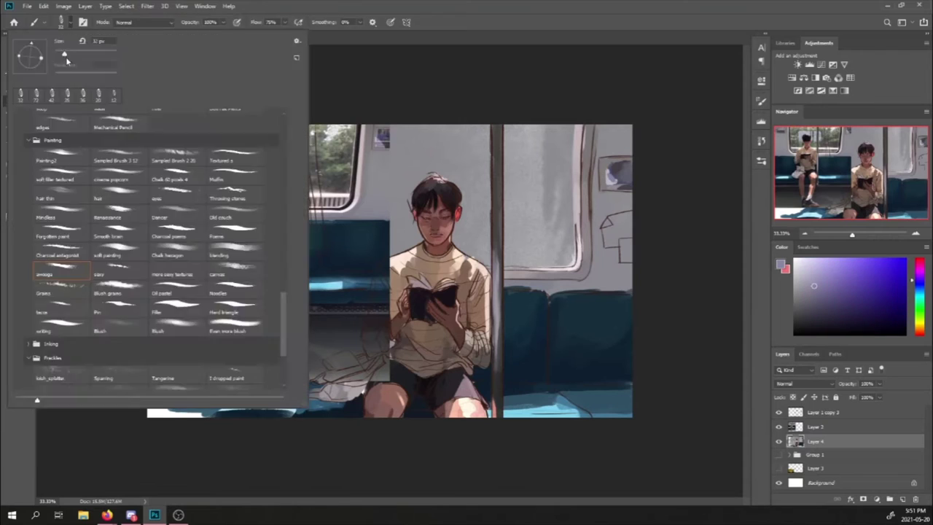
key(Return)
Step: Paint a near-white strip low across the window and block in green and dark grey-green foliage on both sides of the pole
drag(463, 250, 577, 249)
drag(506, 251, 571, 250)
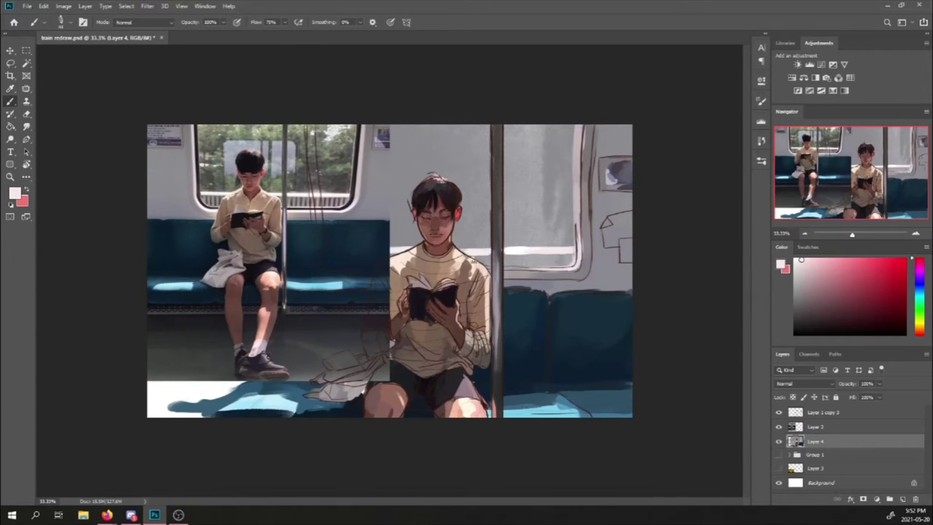
drag(524, 226, 557, 208)
mouse_move(510, 241)
mouse_down()
mouse_move(539, 172)
mouse_move(572, 127)
mouse_up()
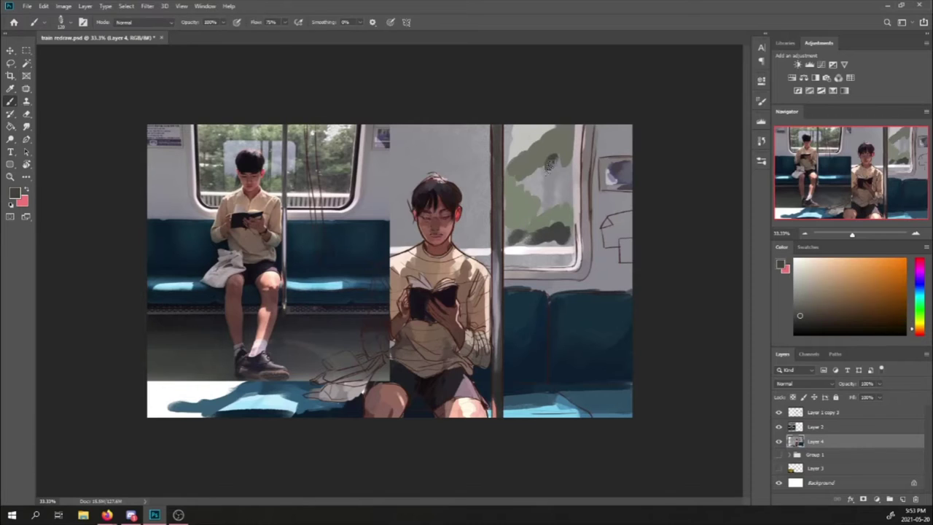
alt+click(543, 168)
drag(525, 186, 561, 153)
drag(521, 215, 564, 164)
mouse_move(477, 128)
mouse_down()
mouse_move(473, 241)
mouse_move(467, 186)
mouse_up()
Step: Hide the reference photo on Layer 2 and fill the rest of the window behind the figure with green foliage and a light frame
alt+click(327, 123)
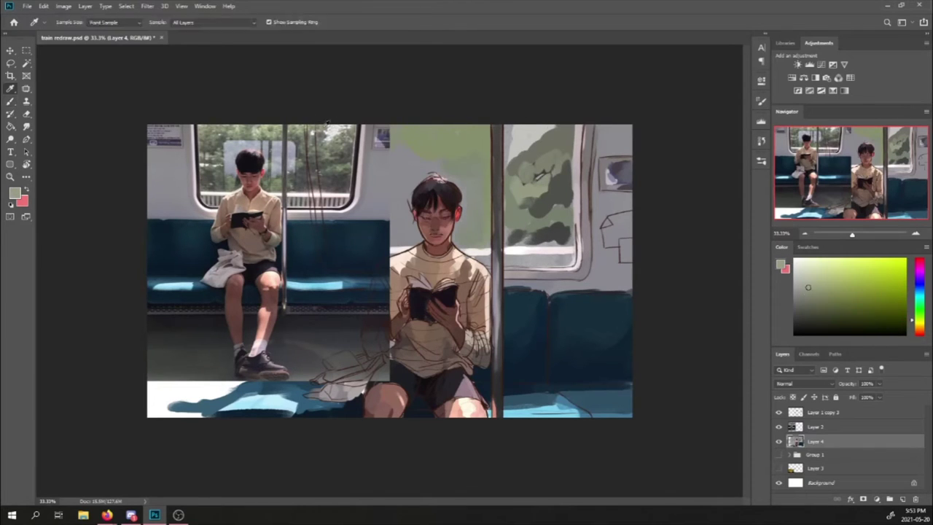
click(779, 427)
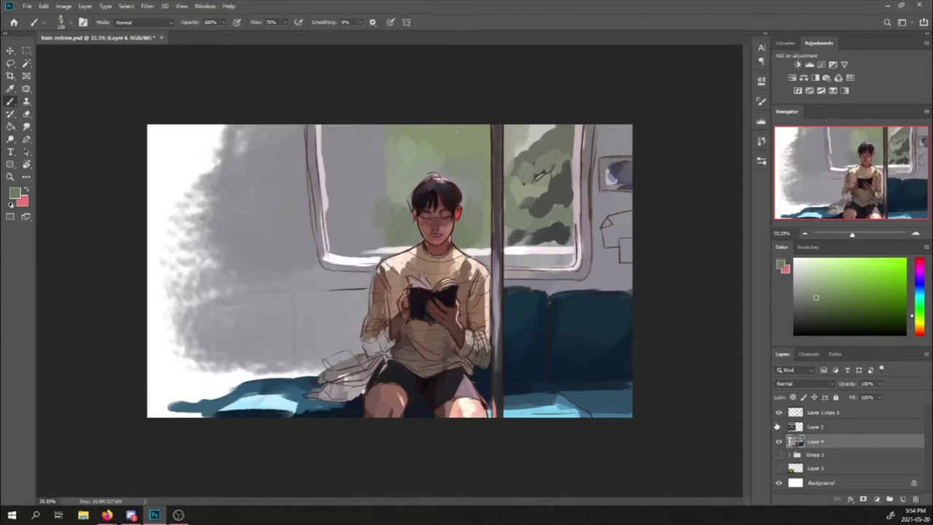
mouse_move(328, 129)
mouse_down()
mouse_move(358, 167)
mouse_move(328, 255)
mouse_up()
alt+click(320, 144)
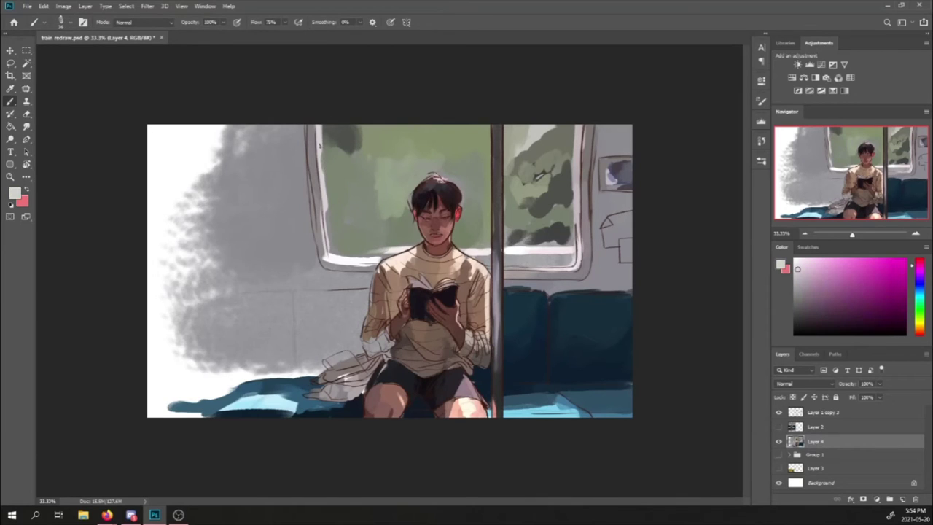
alt+click(335, 248)
Step: Paint the dark teal top edge of the backrest behind the figure and extend the blue bench beneath the bag
drag(372, 280, 306, 288)
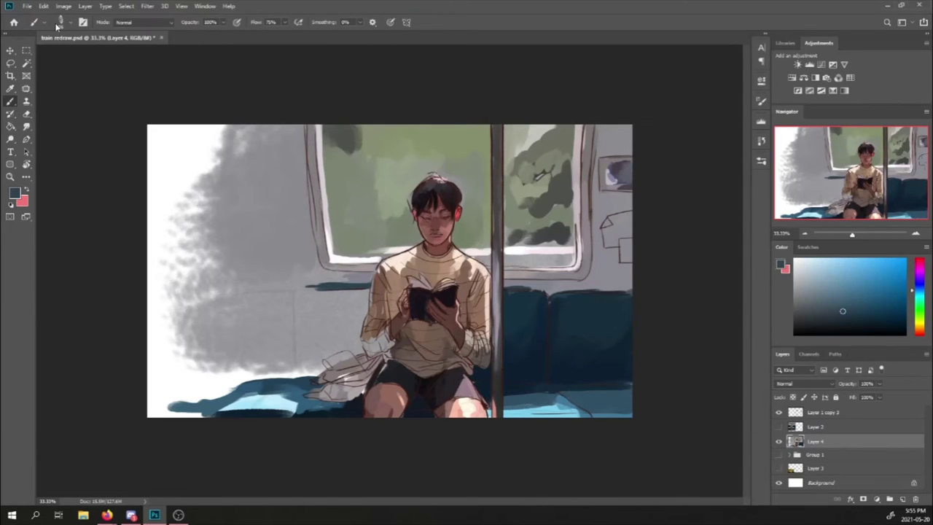
alt+click(350, 385)
alt+click(315, 383)
drag(329, 410, 302, 412)
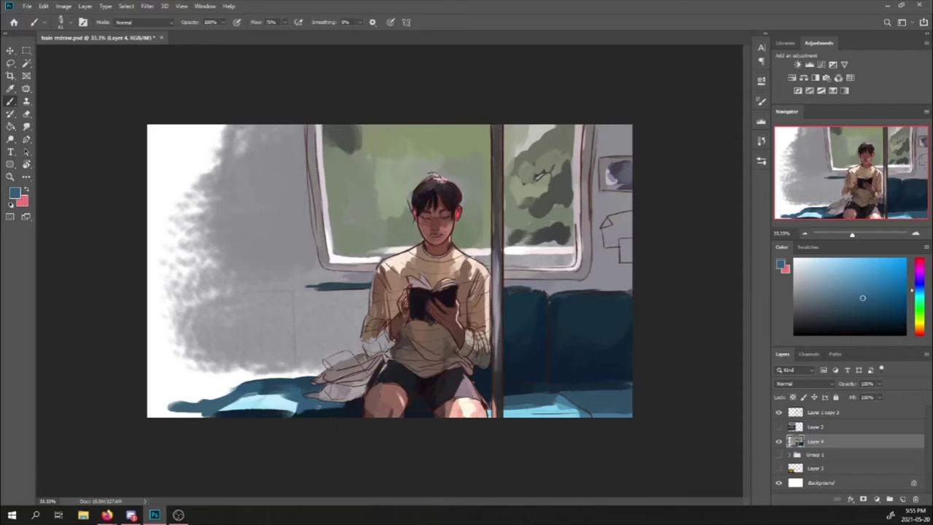
Step: Finish blocking in the sleeve and shorts on the figure's side nearest the bag with tan and dark tones
alt+click(379, 335)
mouse_move(379, 317)
mouse_down()
mouse_move(366, 355)
mouse_move(368, 347)
mouse_up()
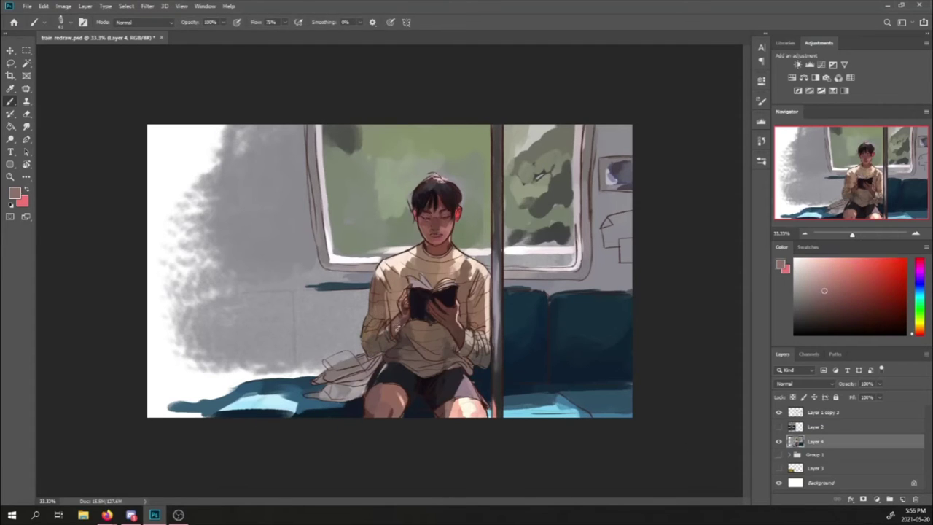
alt+click(391, 379)
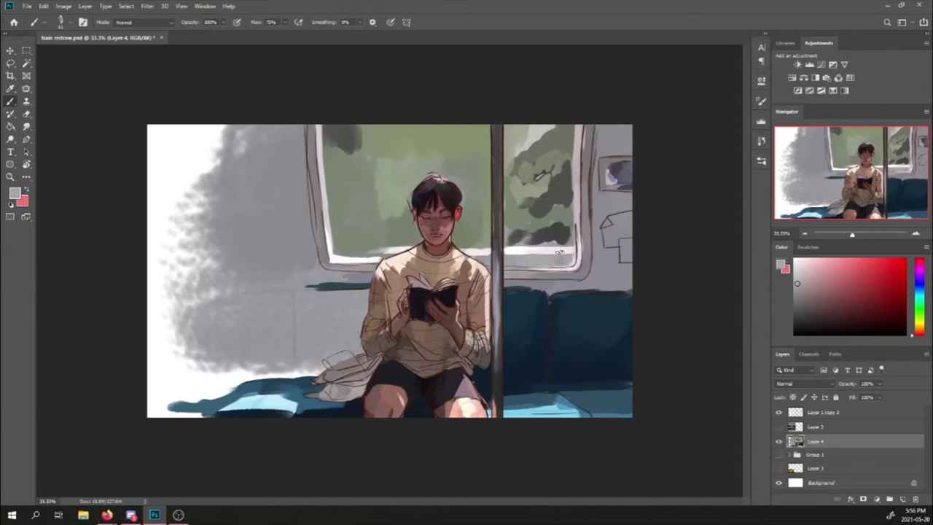
Step: Block in the dark teal backrest and extend the blue bench on the bag side using the soft filler textured brush
alt+click(554, 306)
mouse_move(365, 291)
mouse_down()
mouse_move(321, 310)
mouse_move(291, 342)
mouse_up()
drag(365, 342, 284, 372)
mouse_move(306, 291)
mouse_down()
mouse_move(273, 344)
mouse_move(175, 393)
mouse_up()
click(66, 22)
scroll(146, 218, down, 3)
double_click(62, 248)
Step: Handwrite a temporary note about a sketchbook-like watercolor finish beside the window and delete its layer
click(66, 22)
scroll(43, 201, down, 3)
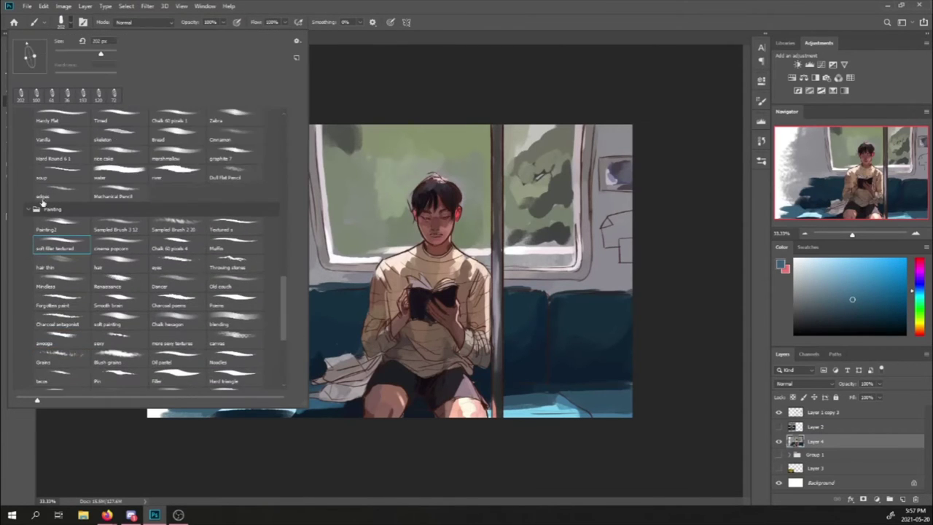
double_click(42, 197)
alt+click(438, 196)
click(66, 22)
double_click(61, 248)
mouse_move(157, 157)
mouse_down()
mouse_move(234, 139)
mouse_move(194, 191)
mouse_move(278, 223)
mouse_up()
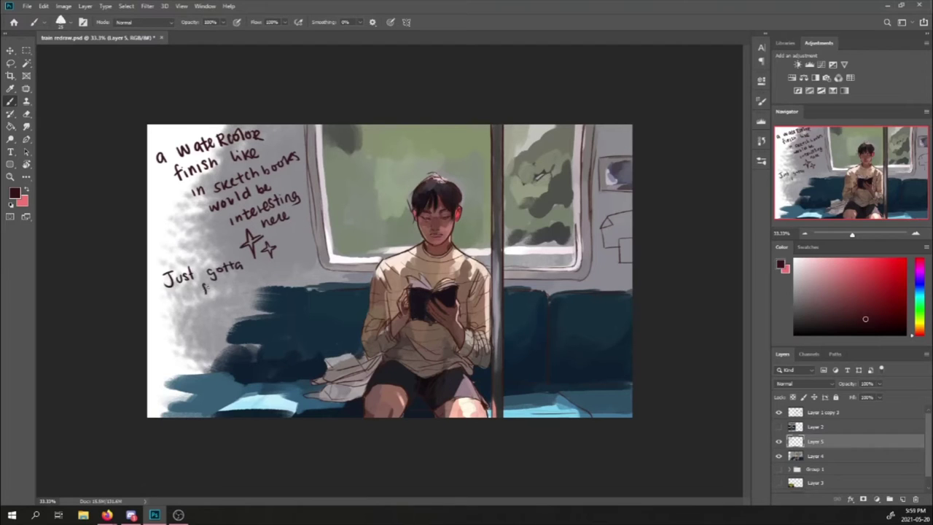
key(Delete)
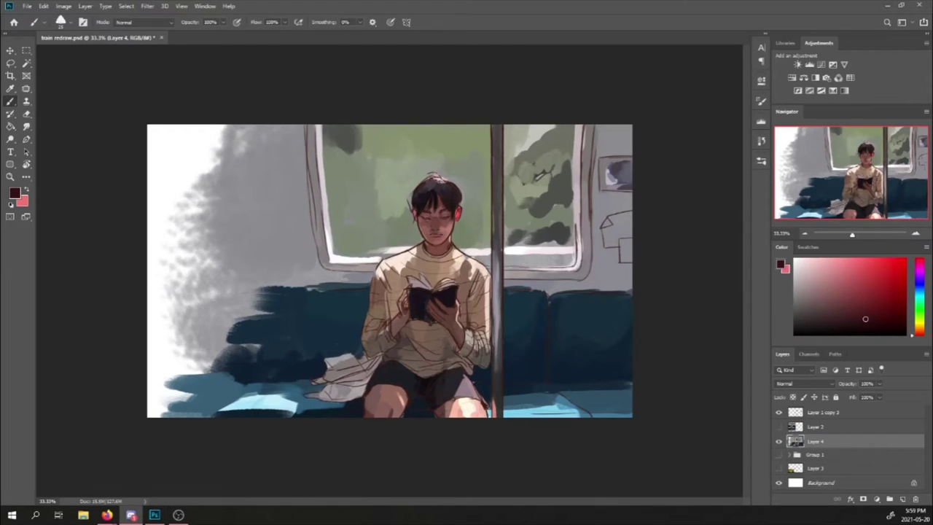
Step: Move Layer 3 above the line art layer and hide it
click(778, 468)
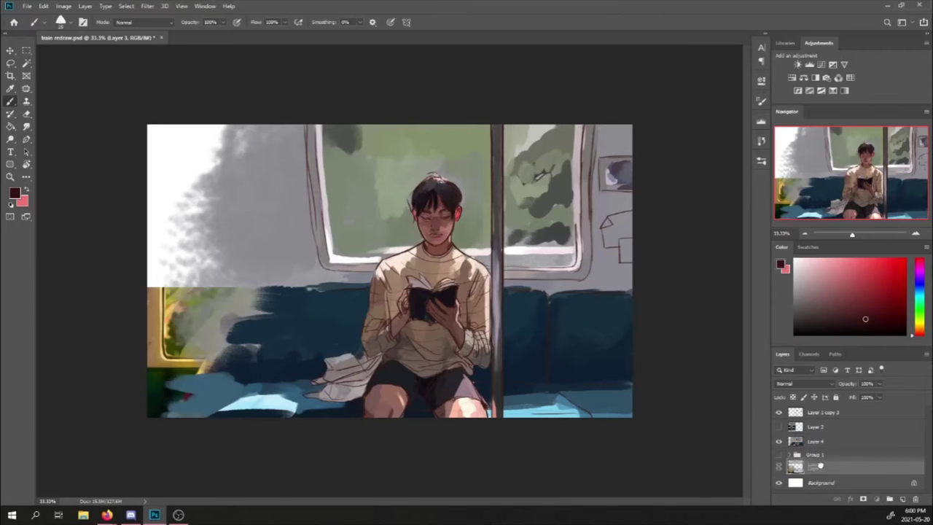
drag(815, 468, 822, 441)
click(778, 441)
click(814, 411)
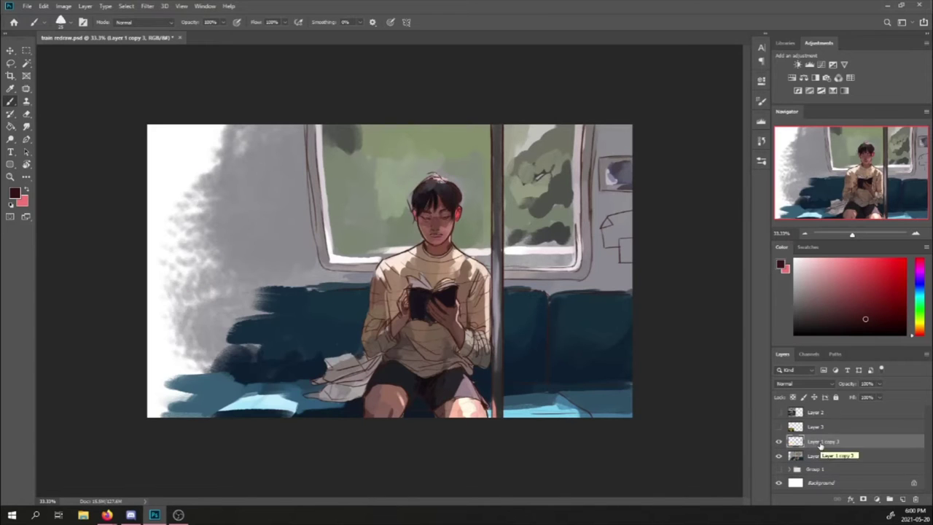
Step: Soften the line art over the painting and merge it into a copy of Layer 4
click(804, 383)
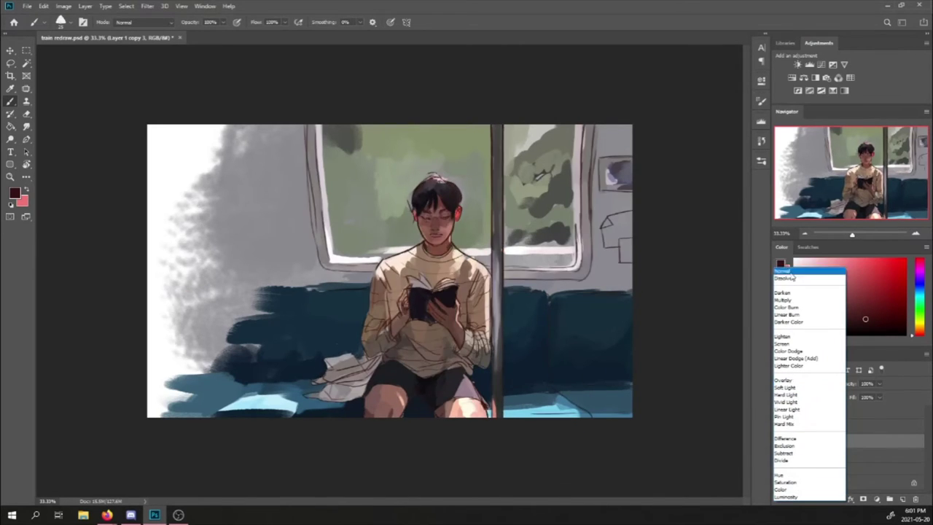
key(Escape)
key(ctrl+j)
key(Delete)
Step: Handwrite a note about duplicating layers on a new layer and erase the writing
key(ctrl+shift+n)
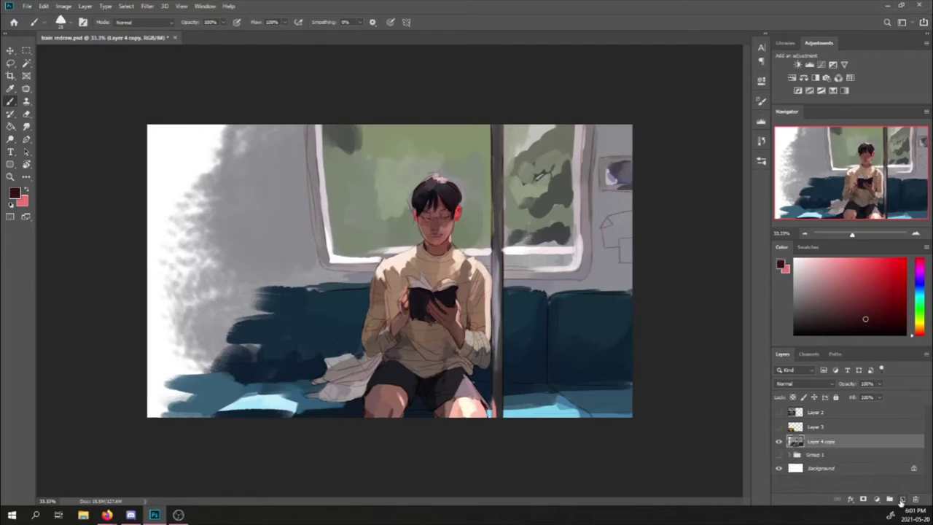
drag(162, 146, 274, 159)
drag(168, 169, 284, 182)
drag(179, 186, 294, 195)
mouse_move(167, 201)
mouse_down()
mouse_move(239, 206)
mouse_move(176, 224)
mouse_move(284, 212)
mouse_up()
drag(171, 217, 240, 230)
key(Delete)
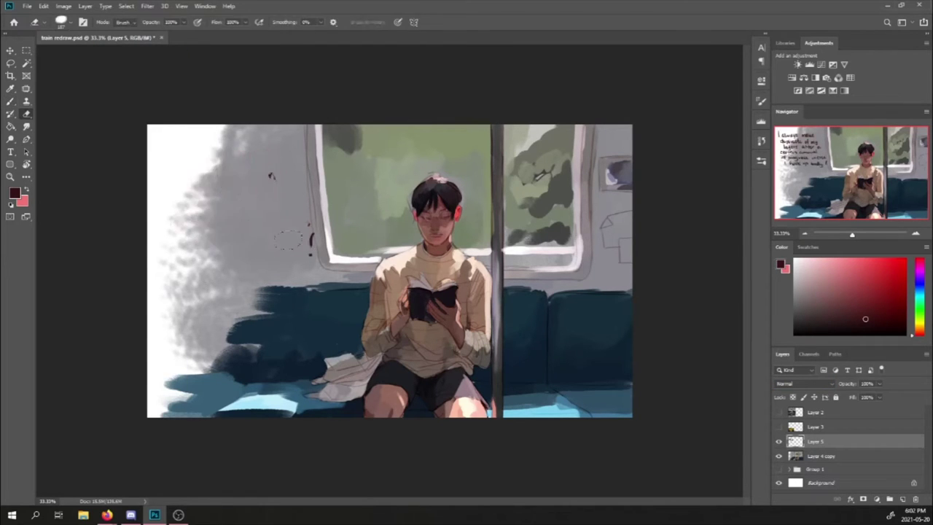
Step: Fill Layer 5 with a diagonal linear gradient from reddish brown to orange
key(g)
drag(920, 321, 926, 346)
drag(167, 135, 443, 421)
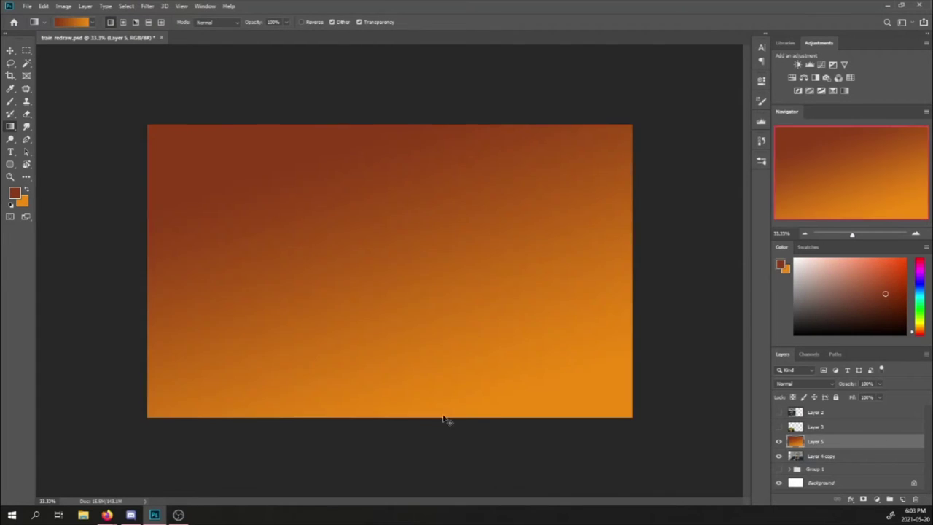
drag(386, 419, 386, 292)
Step: Blend the gradient over the painting with Soft Light and merge it into the Layer 4 copy
click(802, 383)
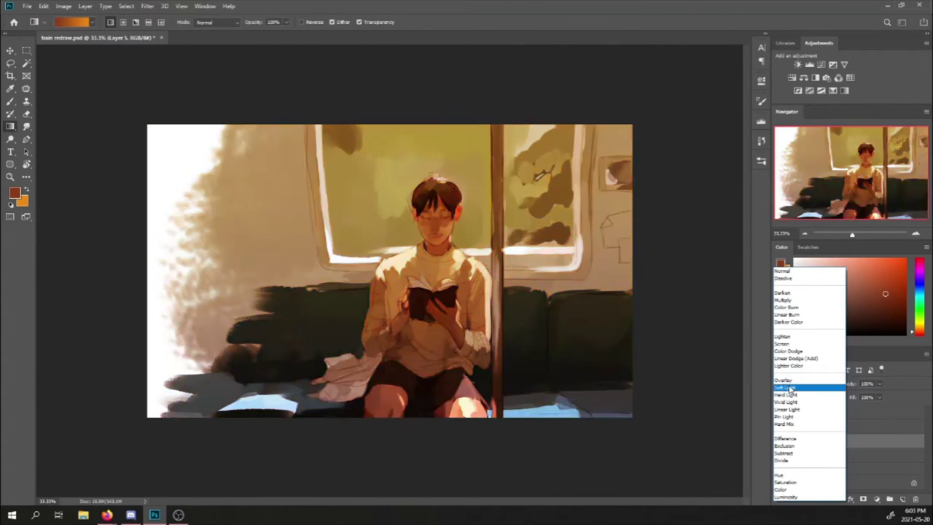
click(786, 387)
key(ctrl+e)
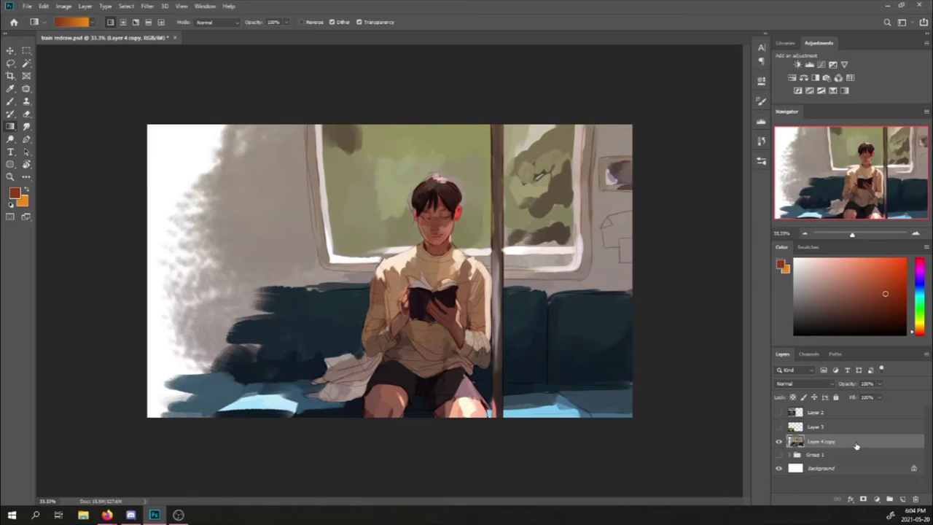
Step: Define the dark seam and lower edge of the two cushions beyond the pole with sampled tones and the awooga brush
scroll(563, 367, up, 2)
key(b)
click(65, 22)
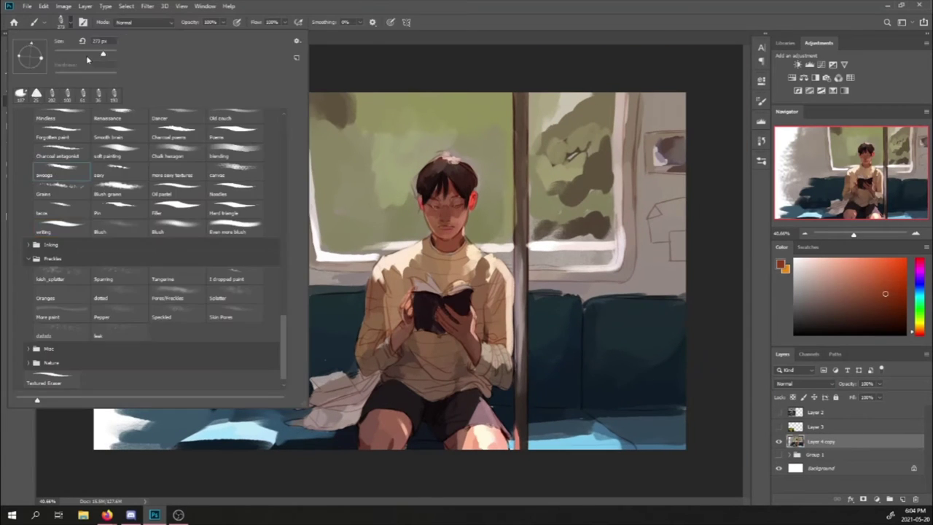
alt+click(585, 313)
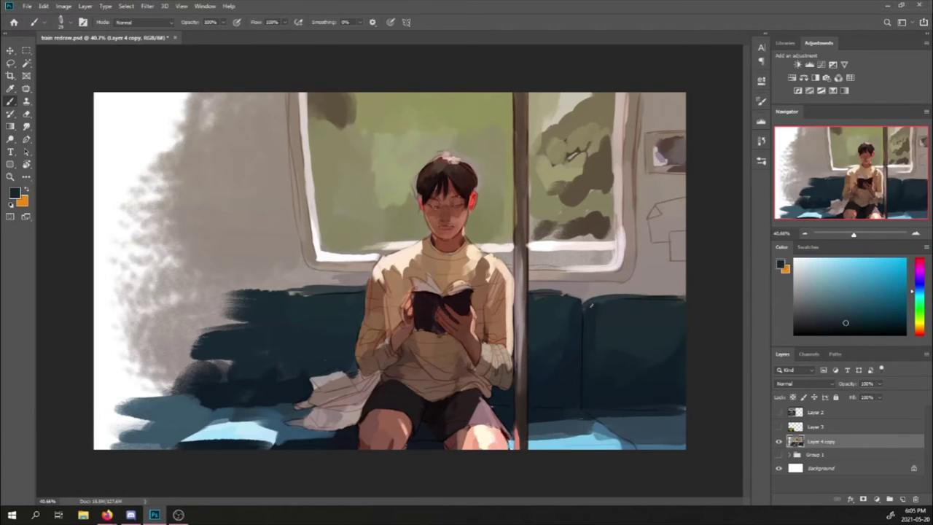
alt+click(582, 355)
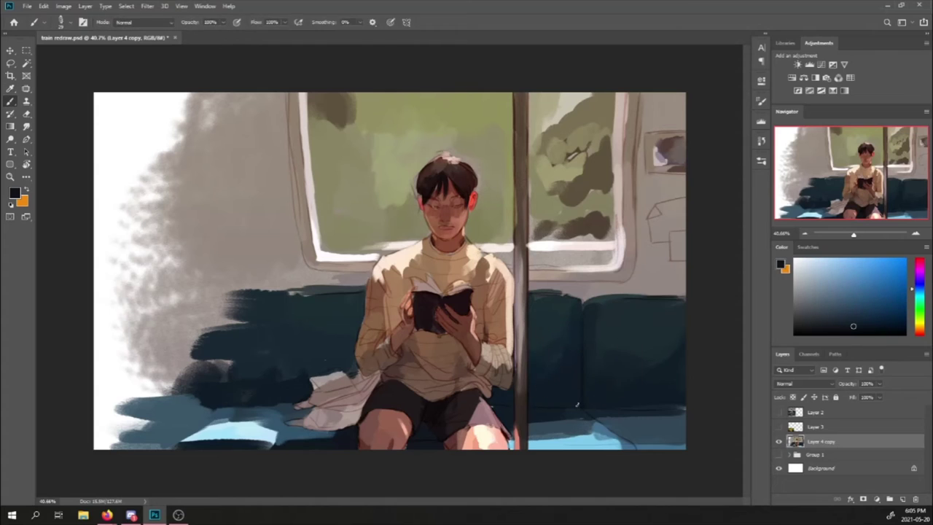
alt+click(558, 405)
Step: Tidy the top edges of the two cushions beyond the pole with sampled teal tones
alt+click(573, 297)
alt+click(554, 306)
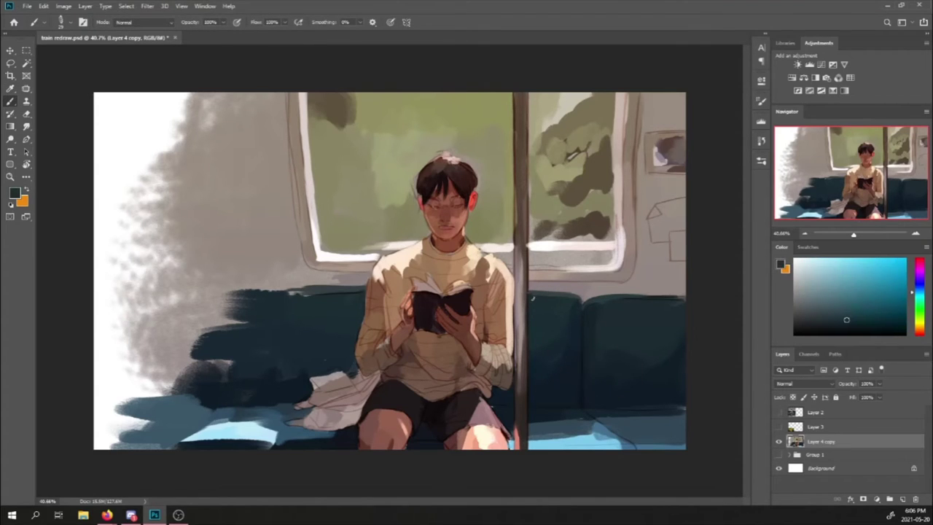
alt+click(532, 295)
alt+click(592, 298)
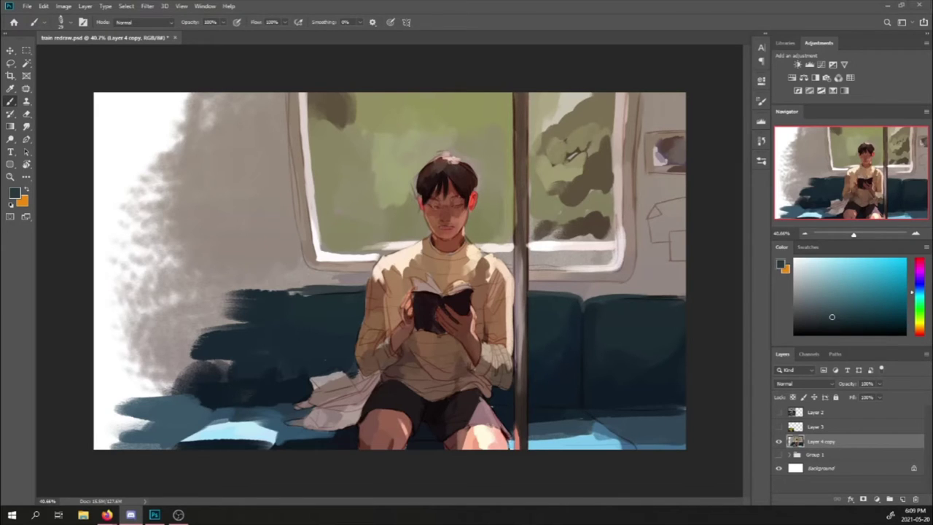
Step: Smooth the dark teal shading on the cushions beyond the pole, comparing it with the reference photo on Layer 2
alt+click(646, 403)
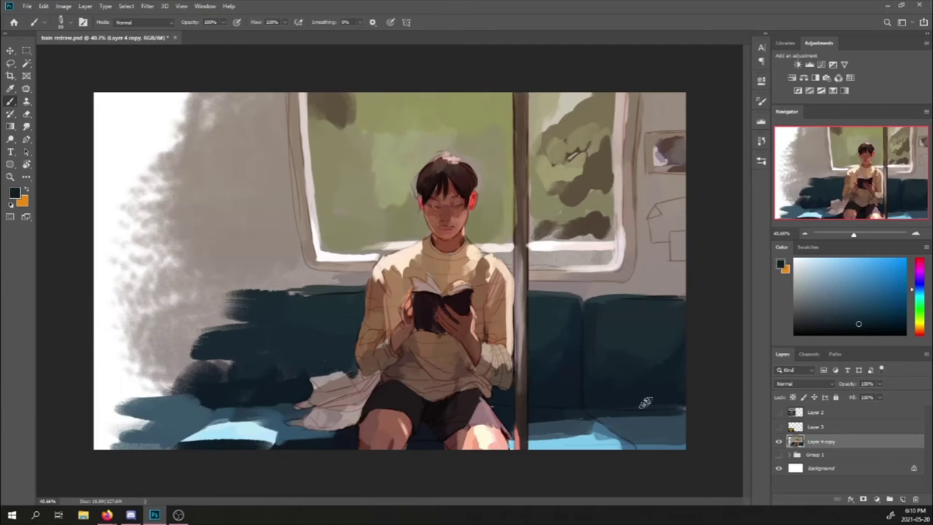
alt+click(587, 316)
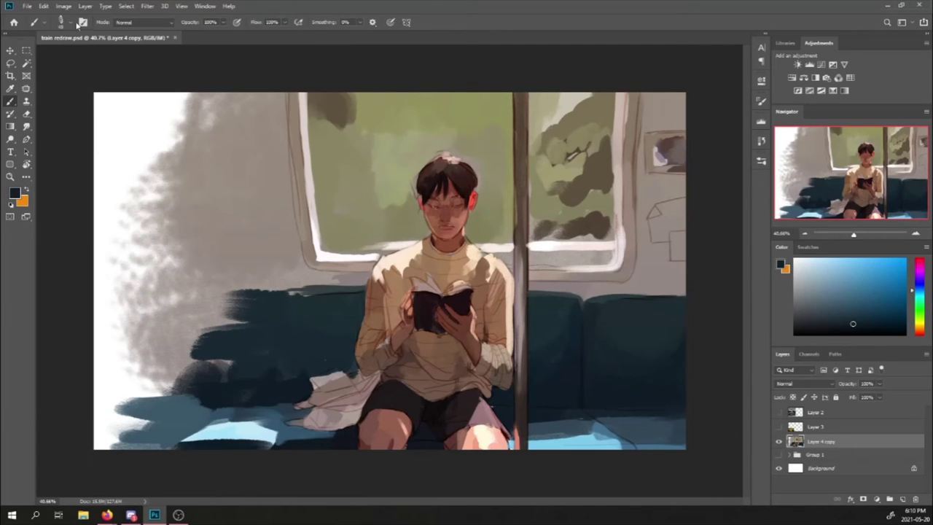
alt+click(625, 292)
alt+click(566, 326)
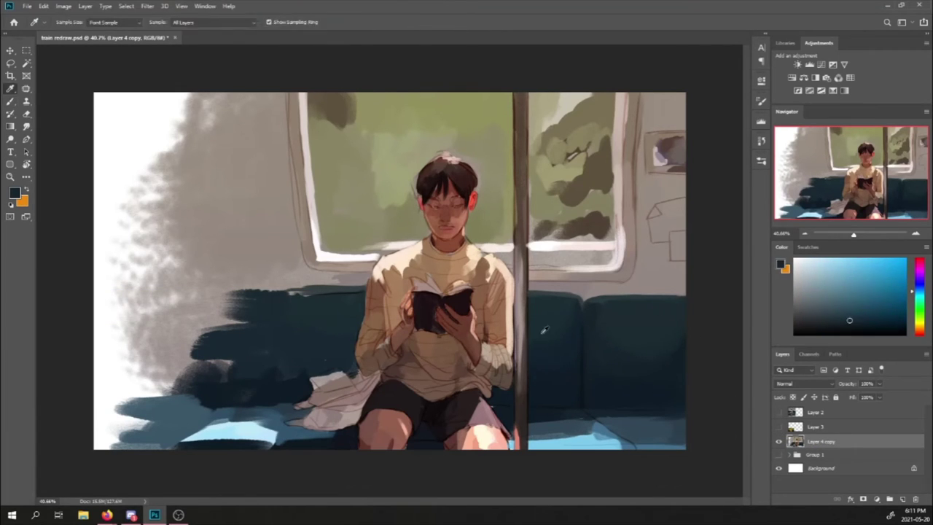
alt+click(572, 379)
key(ctrl+comma)
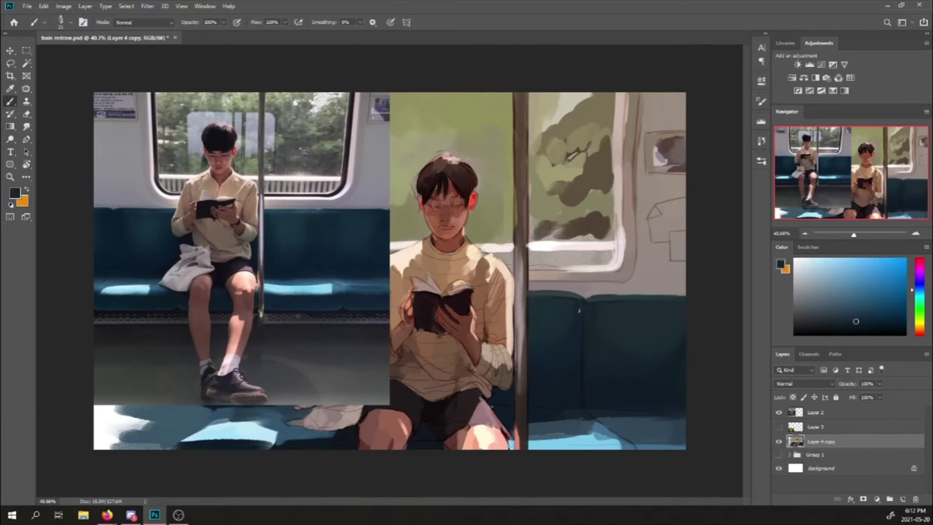
key(ctrl+comma)
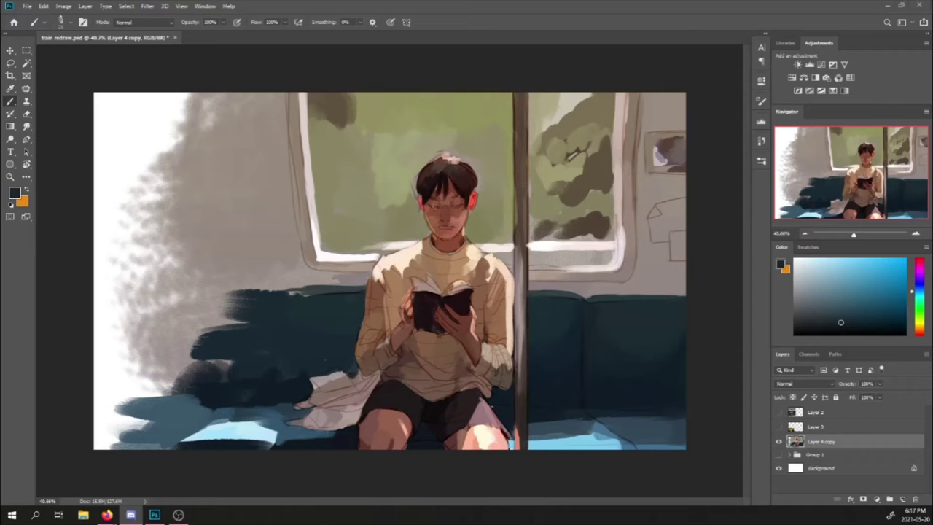
key(x)
key(x)
key(x)
key(x)
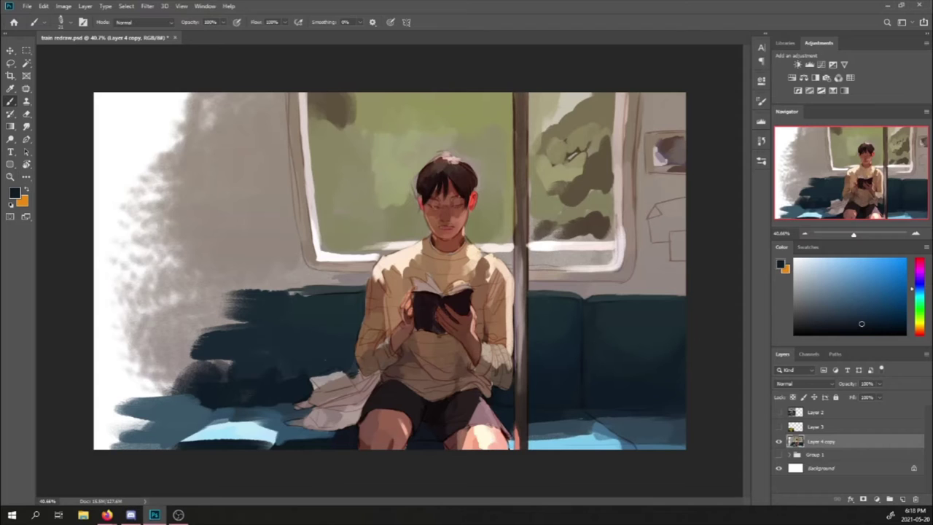
Step: Darken and smudge the rear of the bench seat beyond the pole and rework its light blue patch
click(553, 422)
click(616, 413)
key(r)
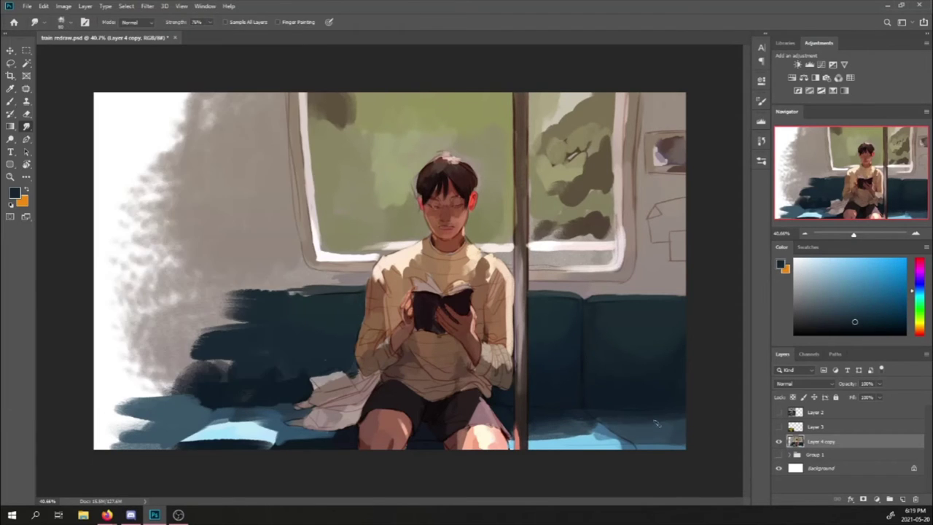
key(b)
alt+click(581, 433)
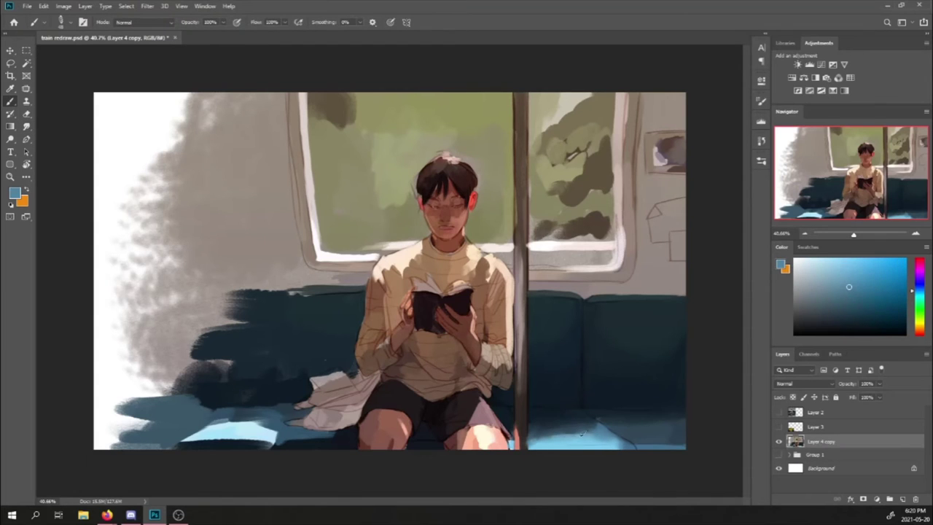
Step: Repaint the bench seat beside the bag with sampled blues and sharpen the light blue highlight
alt+click(321, 430)
mouse_move(337, 434)
mouse_down()
mouse_move(258, 446)
mouse_move(312, 440)
mouse_move(182, 429)
mouse_up()
alt+click(316, 438)
alt+click(306, 436)
alt+click(234, 430)
alt+click(256, 406)
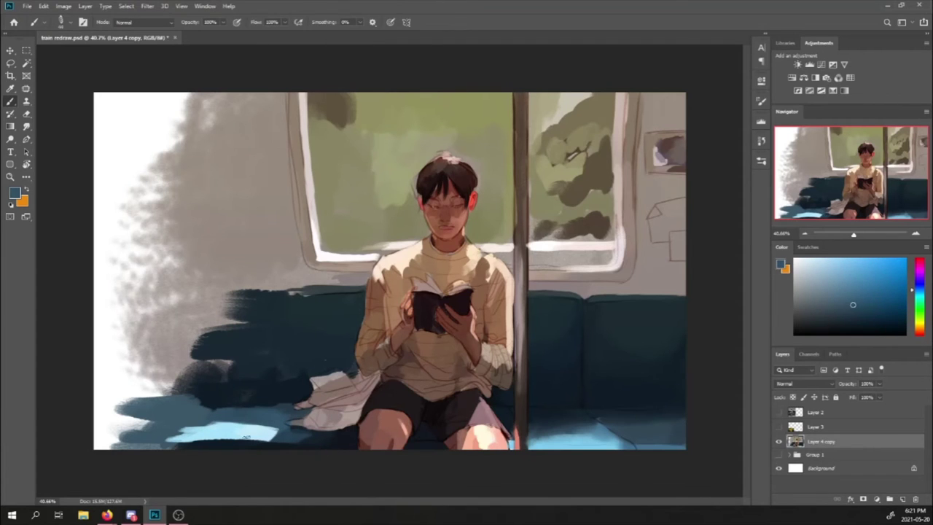
alt+click(295, 417)
Step: Shape the bag-side backrest into two cushions with a dark seam and extend the outer cushion over the rough edge
click(60, 21)
click(59, 21)
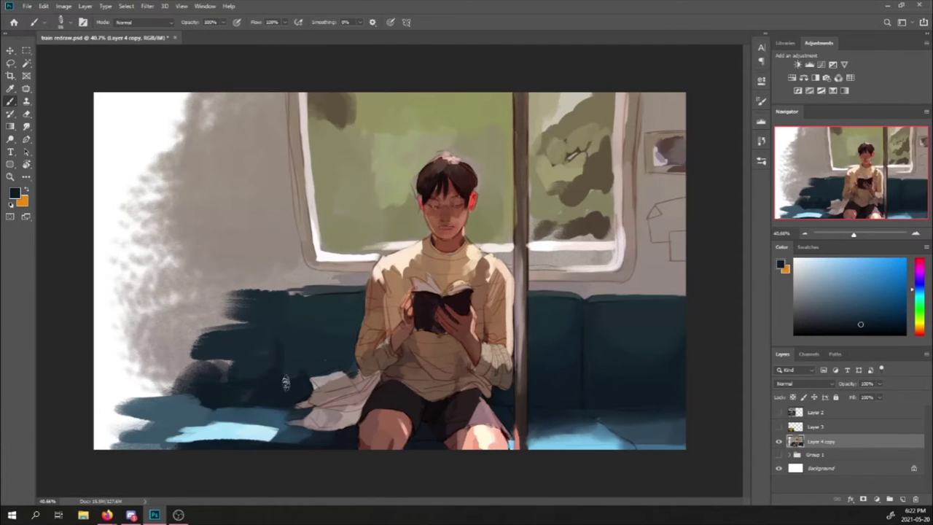
alt+click(286, 309)
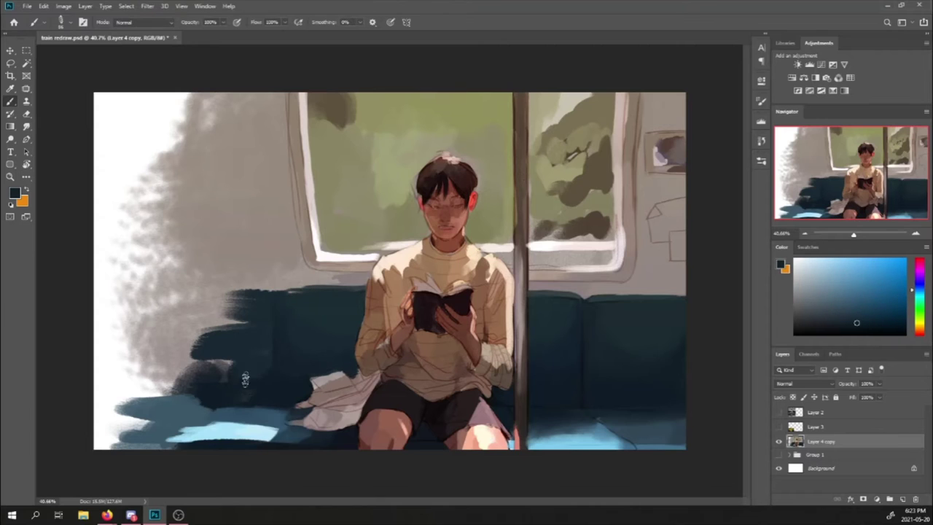
click(60, 21)
click(59, 21)
mouse_move(233, 364)
mouse_down()
mouse_move(218, 314)
mouse_move(195, 304)
mouse_move(188, 320)
mouse_up()
alt+click(219, 313)
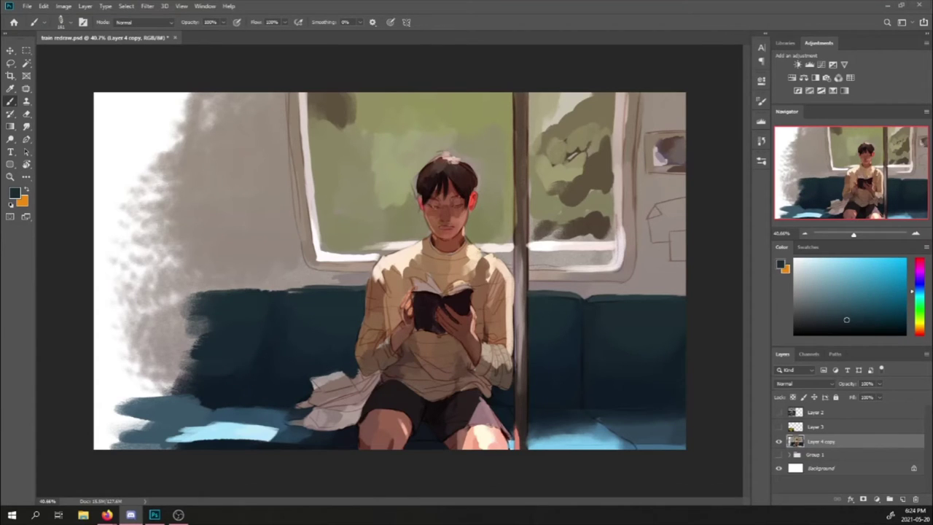
Step: Clean the top edges of the bag-side cushions against the grey wall and refine the seam between them
click(60, 22)
click(59, 21)
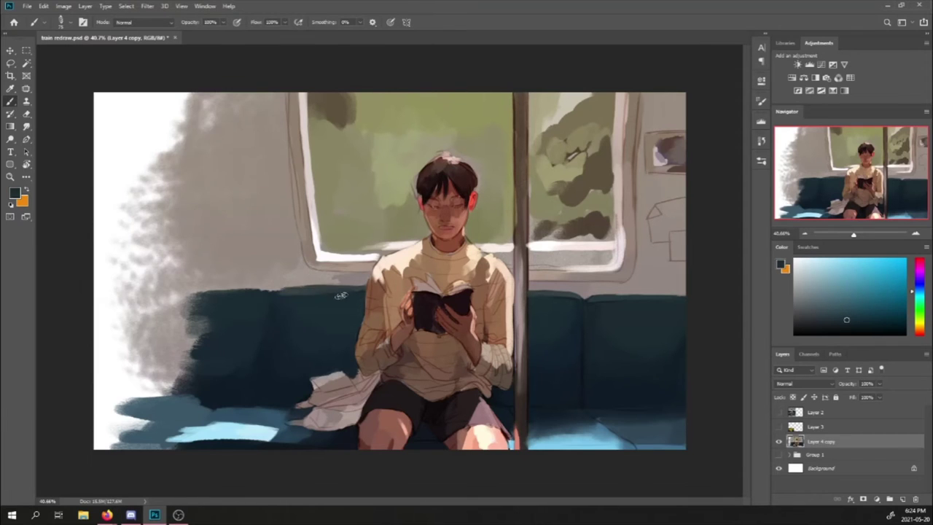
alt+click(327, 280)
alt+click(297, 277)
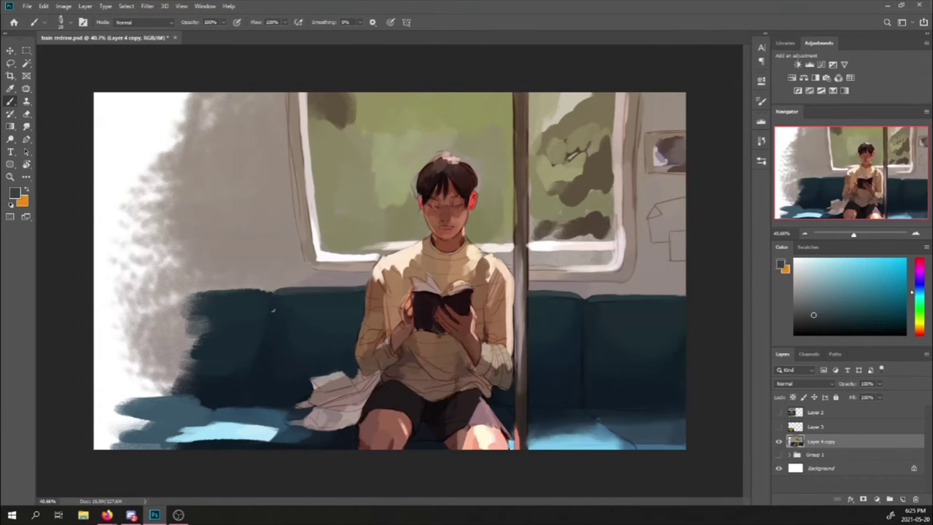
alt+click(268, 383)
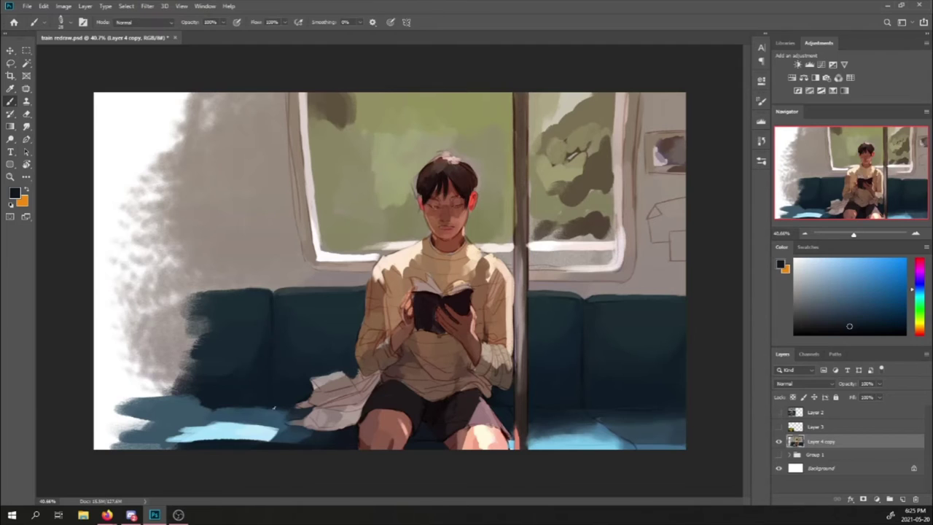
alt+click(245, 286)
alt+click(202, 279)
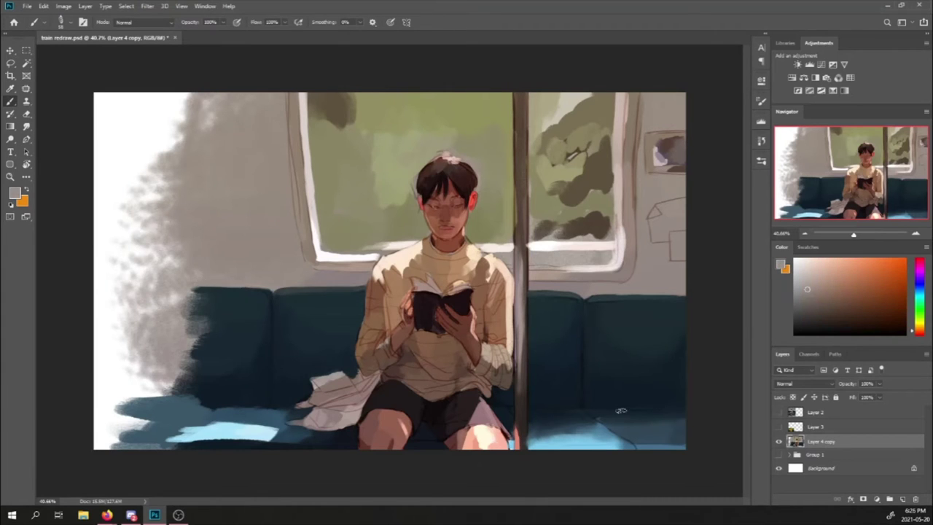
Step: Add a pale green dot pattern to the seat on a new layer and lower the layer's opacity
key(ctrl+shift+alt+n)
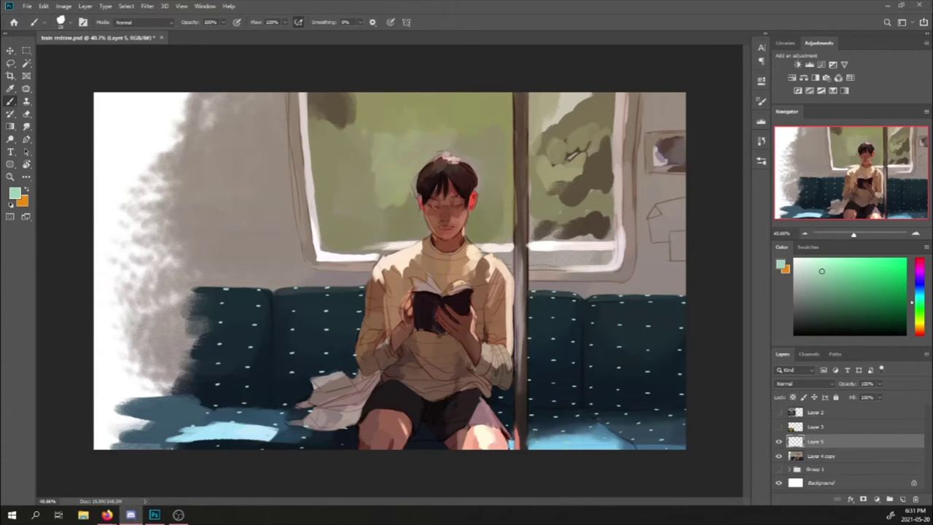
drag(880, 383, 840, 401)
click(806, 384)
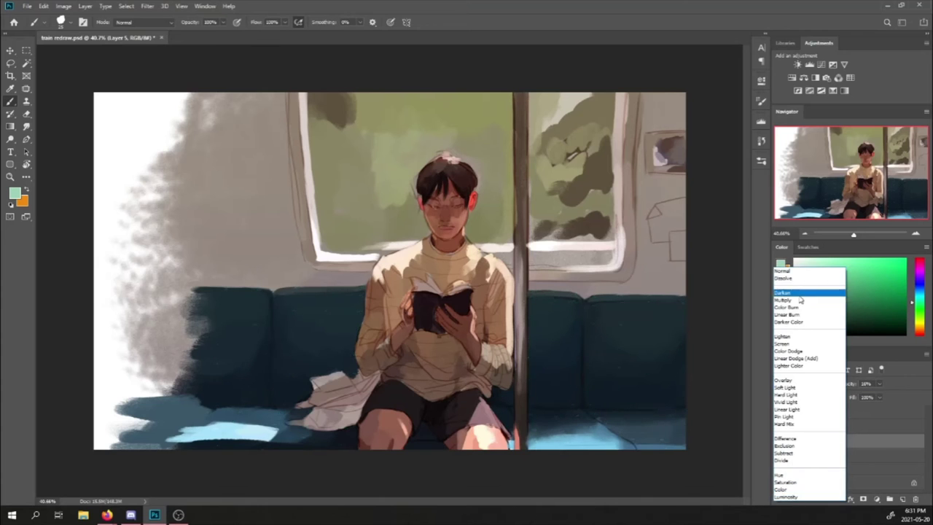
click(798, 491)
click(26, 6)
click(58, 109)
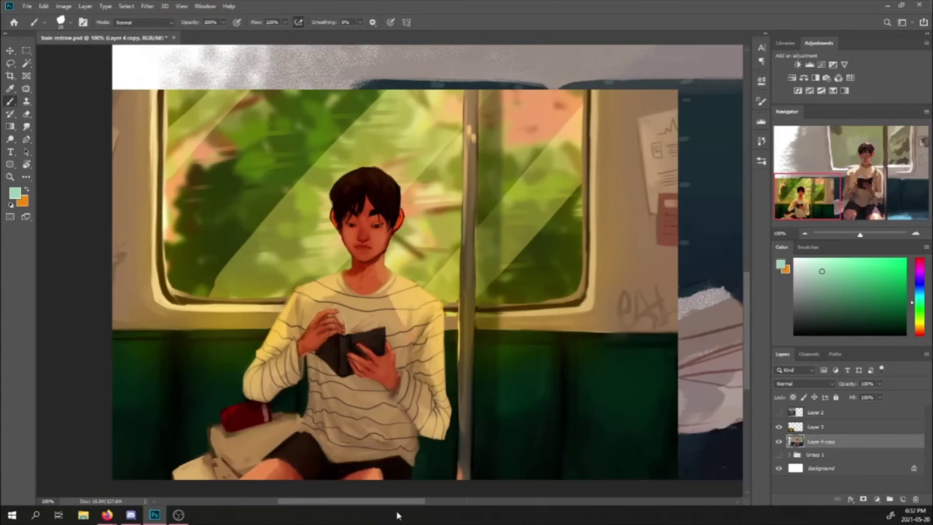
Step: Hide the green-seated reference painting and compare the repainted layer with the original layer group on the wider canvas
key(ctrl+minus)
key(ctrl+minus)
click(779, 441)
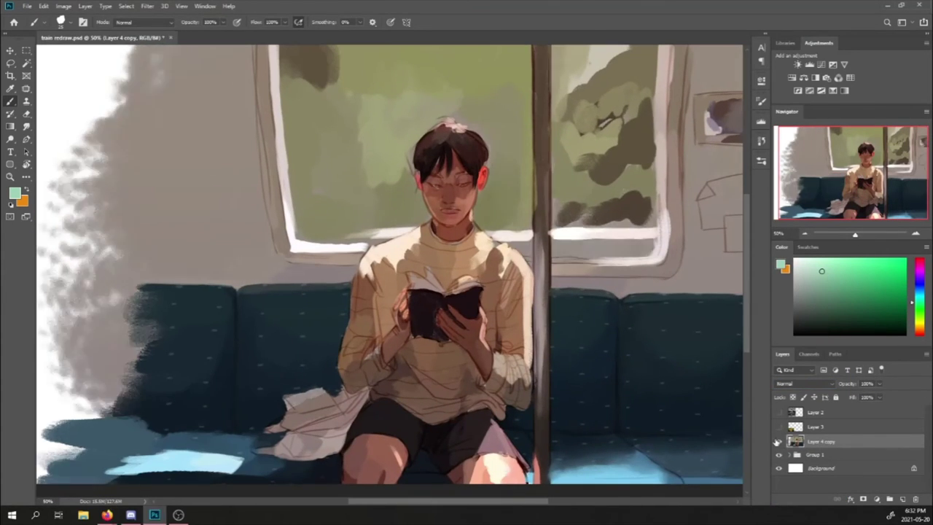
key(ctrl+minus)
click(779, 441)
key(ctrl+plus)
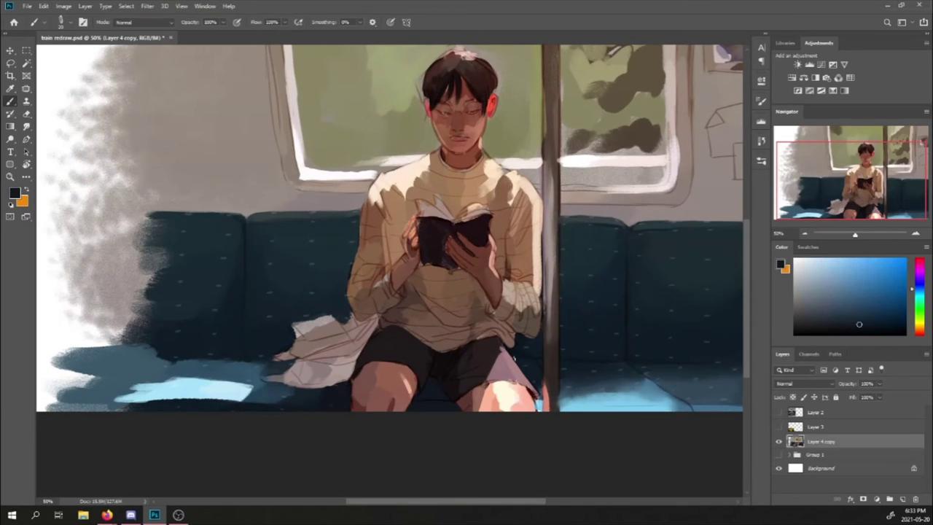
Step: Clean up the shorts' hems and edges around both thighs using sampled seat blues, dark greys and brown skin shadows
alt+click(537, 403)
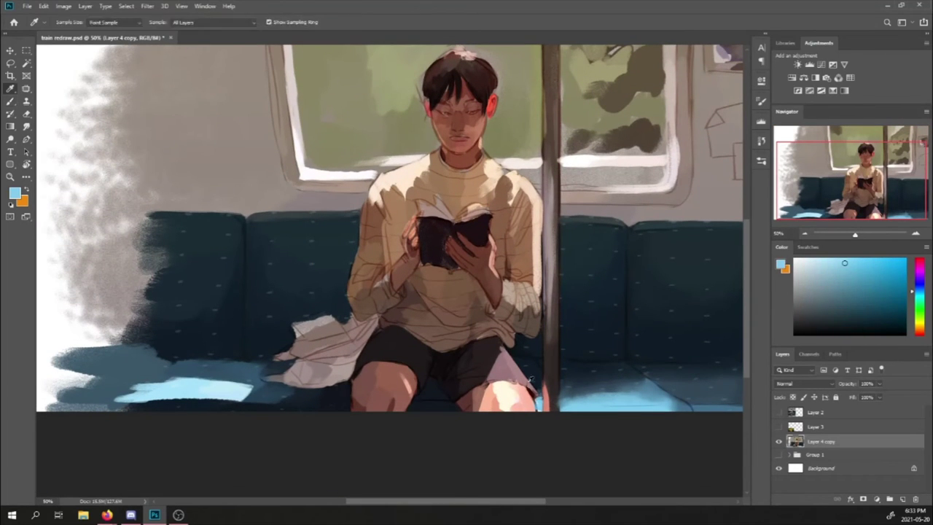
alt+click(538, 403)
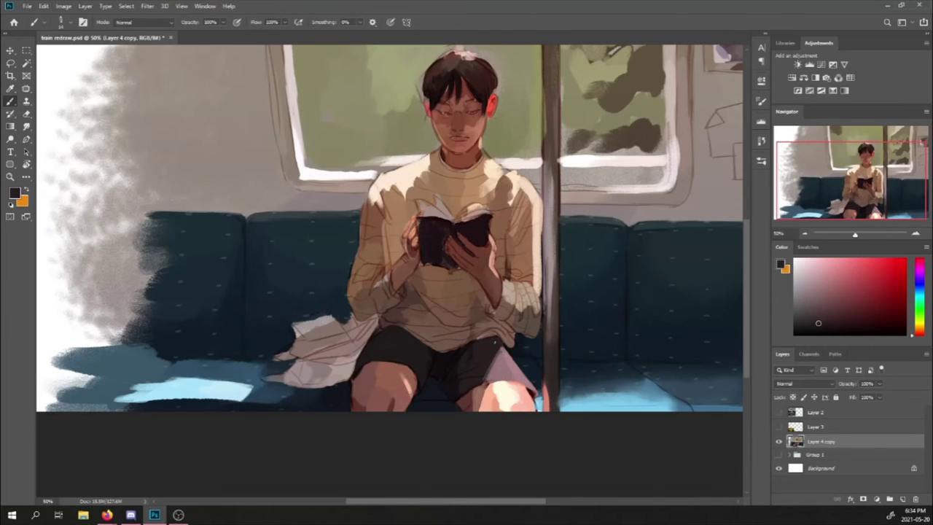
alt+click(537, 403)
alt+click(541, 403)
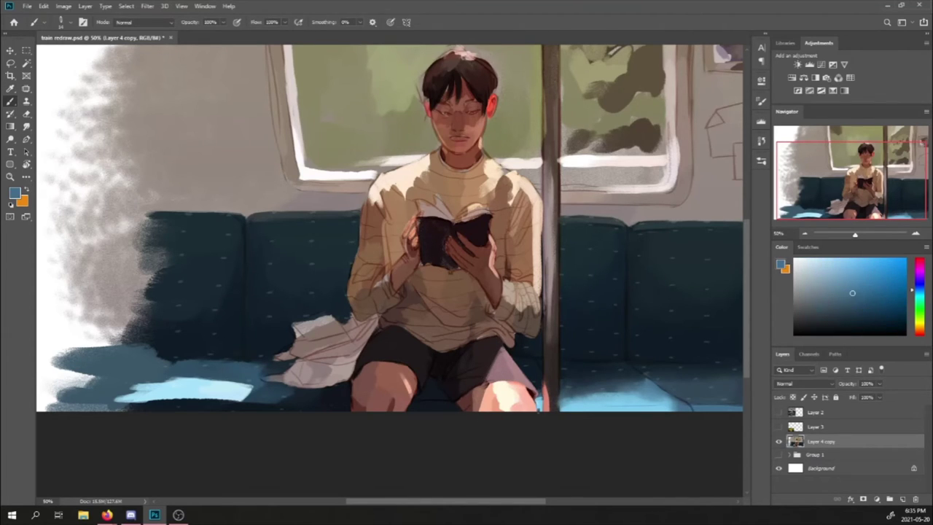
alt+click(452, 394)
alt+click(472, 377)
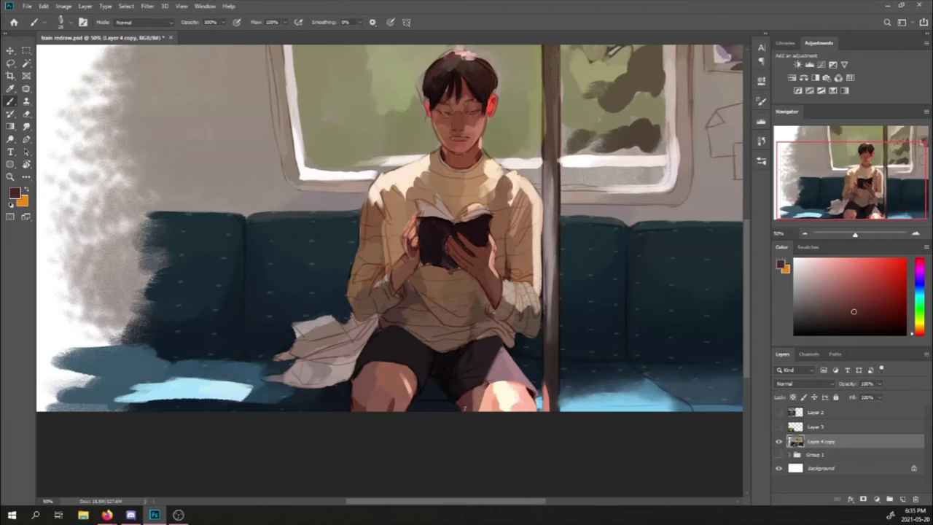
alt+click(464, 408)
alt+click(478, 358)
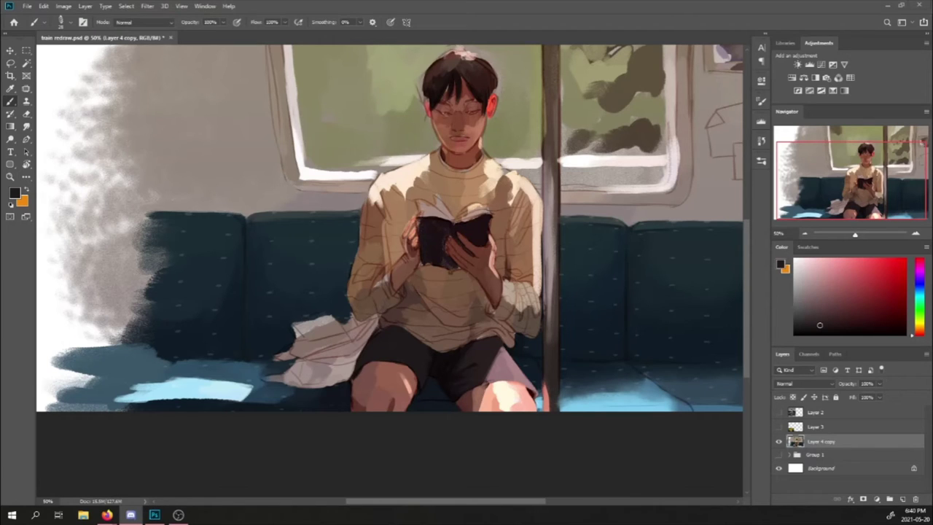
Step: Render the pole-side thigh with sampled skin tones and soften its pale sunlit highlight, checking against the reference photo
key(i)
click(481, 387)
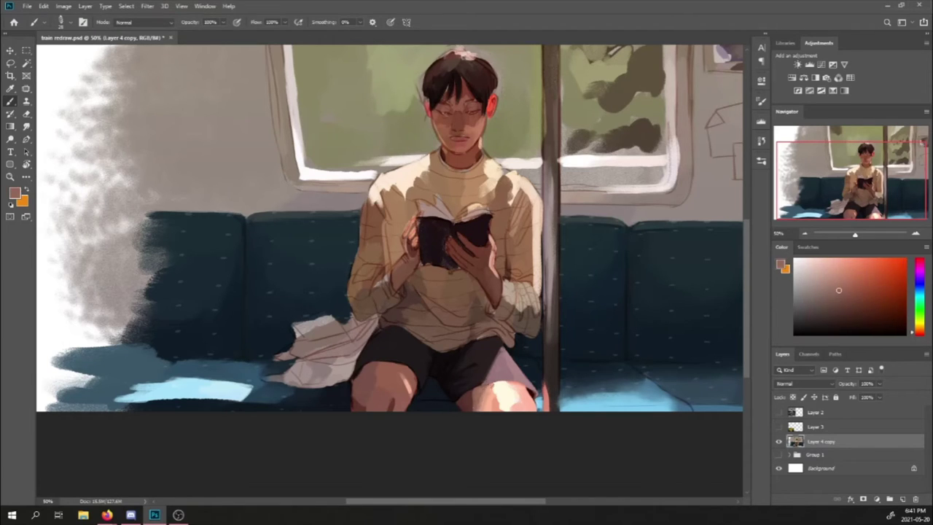
key(b)
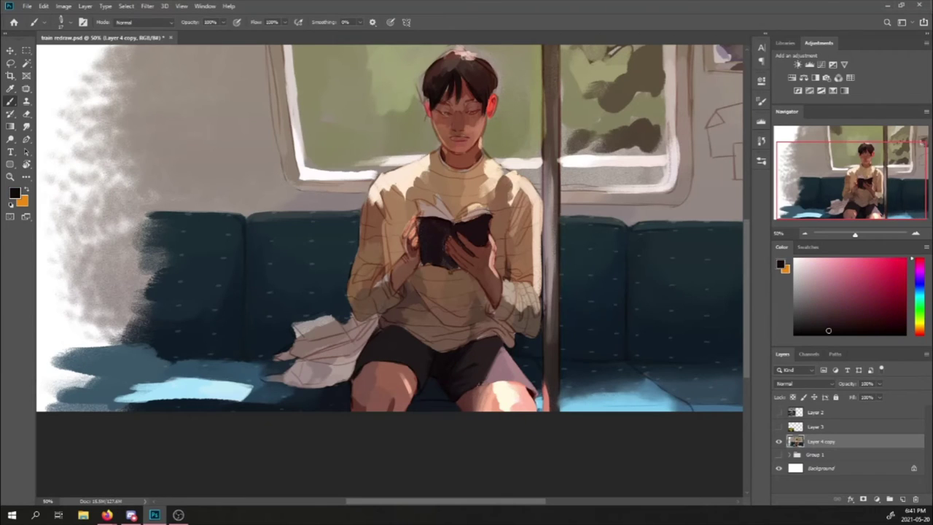
alt+click(481, 397)
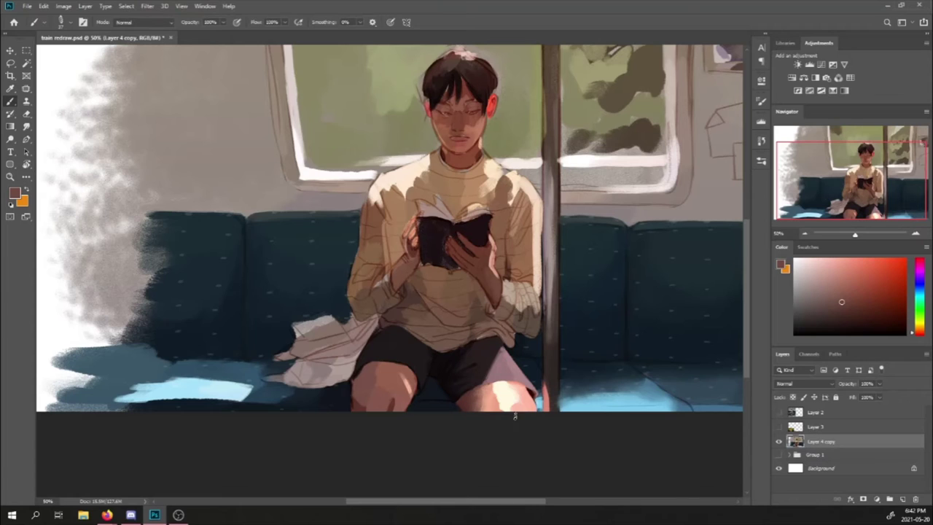
key(ctrl+comma)
alt+click(508, 390)
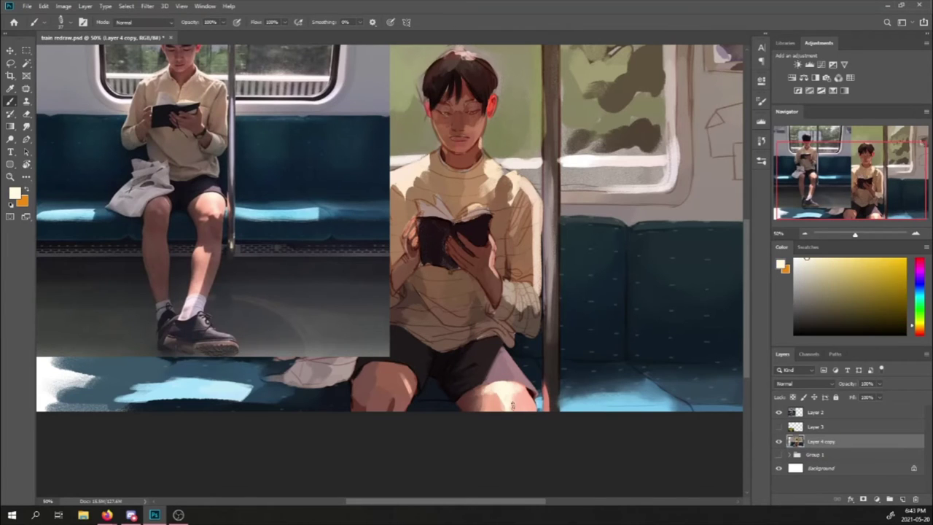
alt+click(514, 396)
click(779, 412)
alt+click(514, 382)
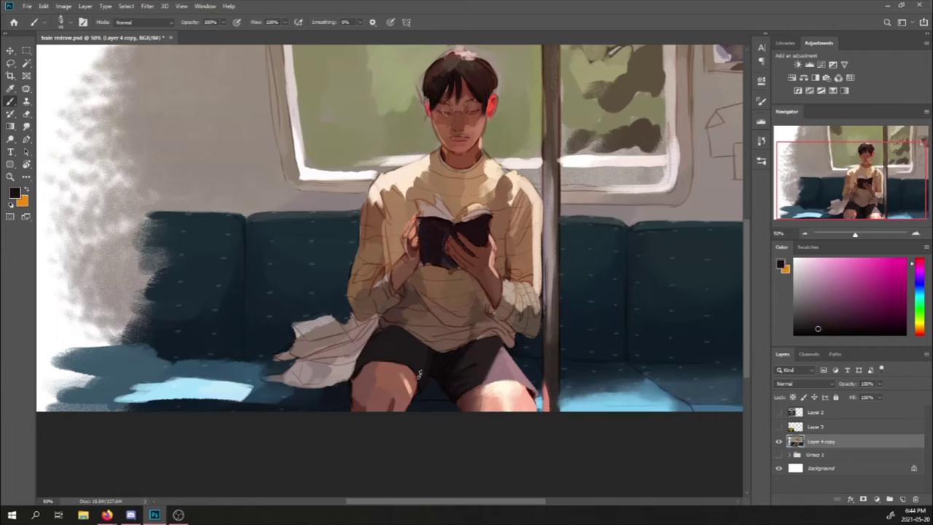
Step: Repaint the bag-side thigh and knee with sampled skin and shadow tones, tidying the edge under the shorts
alt+click(358, 373)
click(61, 22)
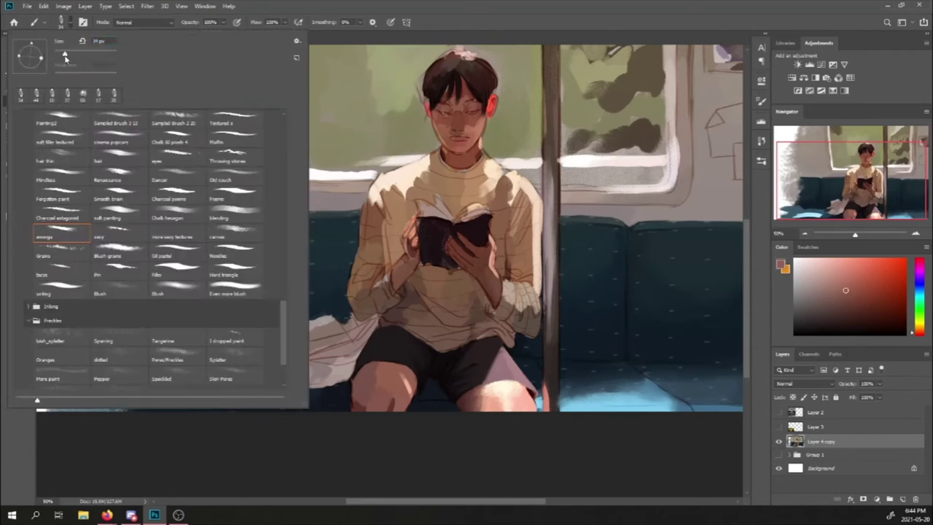
alt+click(427, 348)
alt+click(419, 403)
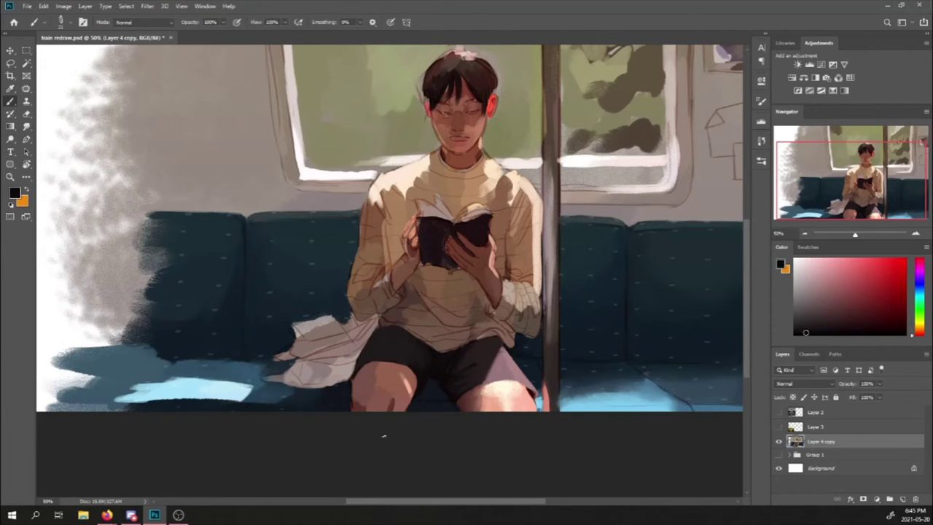
alt+click(398, 402)
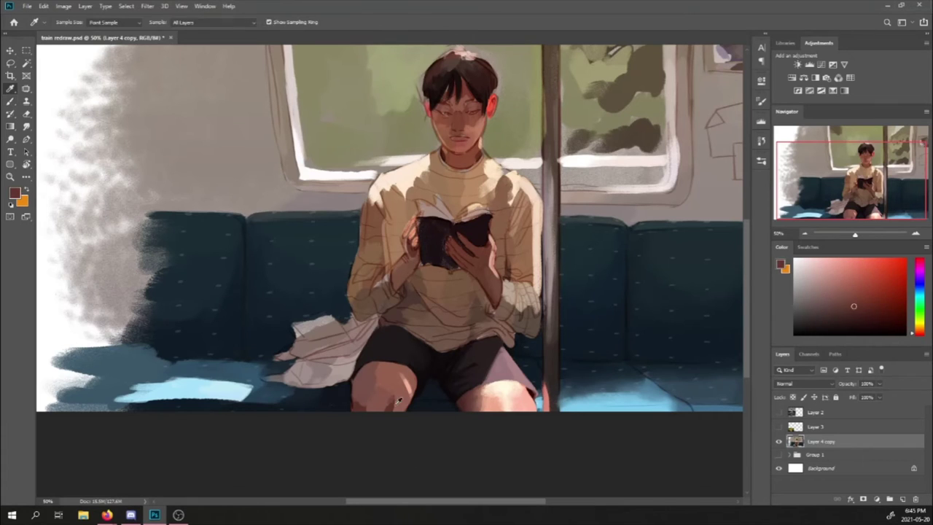
alt+click(376, 399)
alt+click(356, 396)
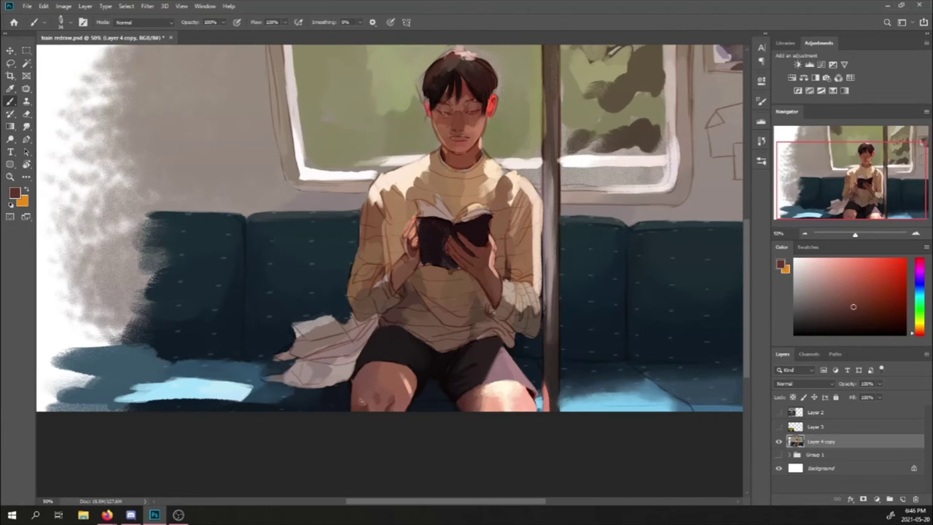
alt+click(360, 400)
Step: Paint over the bag's line art with sampled greys and shape its folds and outer edge
alt+click(324, 371)
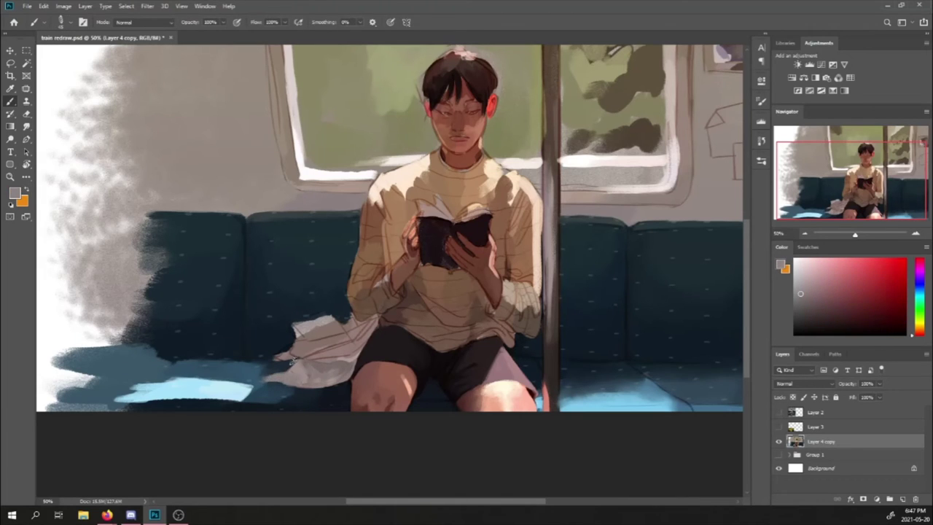
alt+click(356, 355)
alt+click(352, 350)
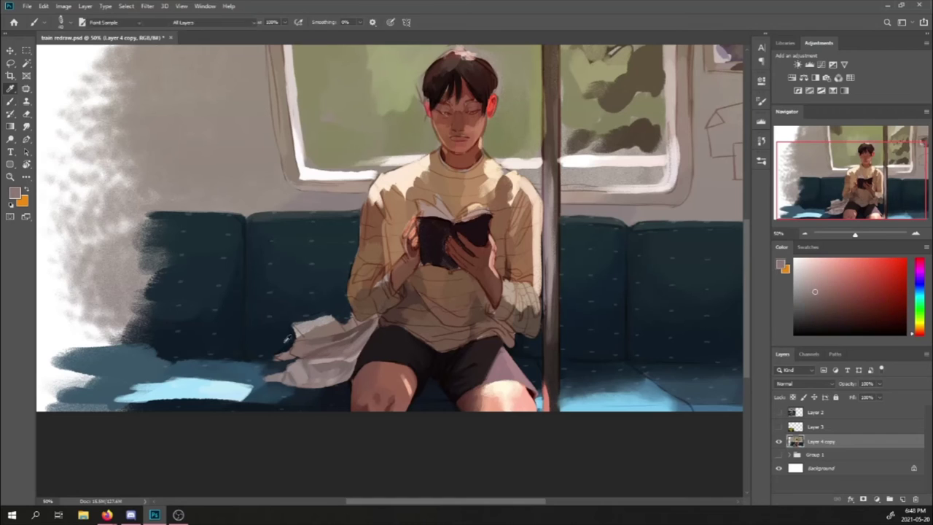
right_click(347, 336)
alt+click(345, 326)
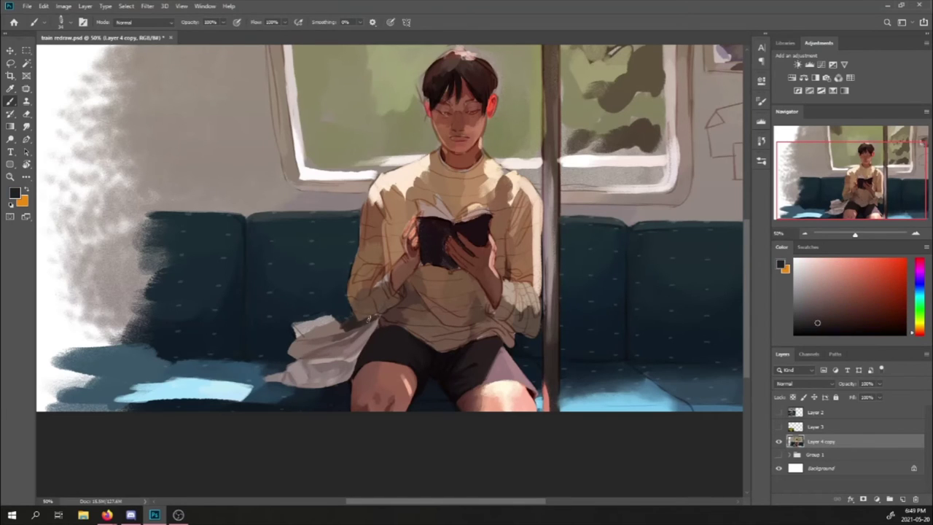
alt+click(331, 358)
right_click(288, 372)
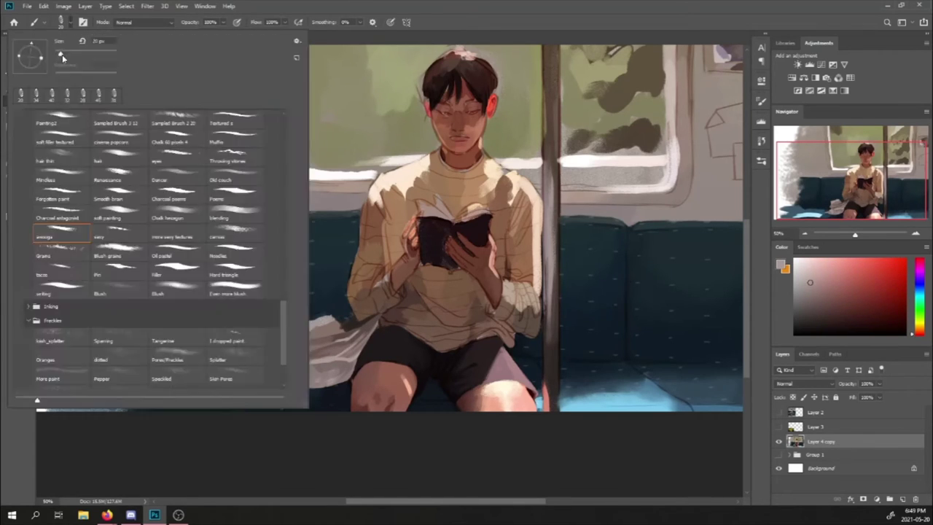
Step: Paint a dark rounded object sticking out of the bag and refine its edges with sampled dark tones
alt+click(311, 324)
alt+click(315, 325)
right_click(315, 325)
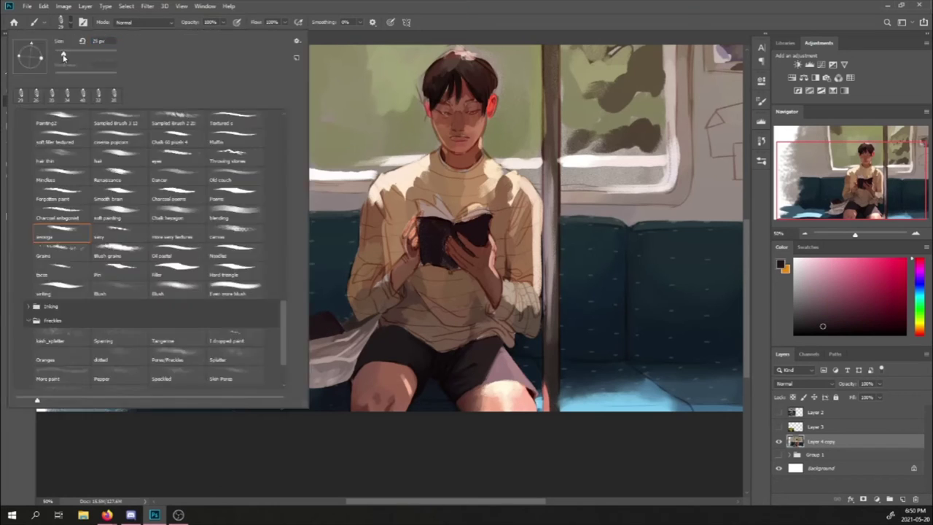
alt+click(296, 332)
alt+click(295, 333)
alt+click(296, 332)
alt+click(301, 333)
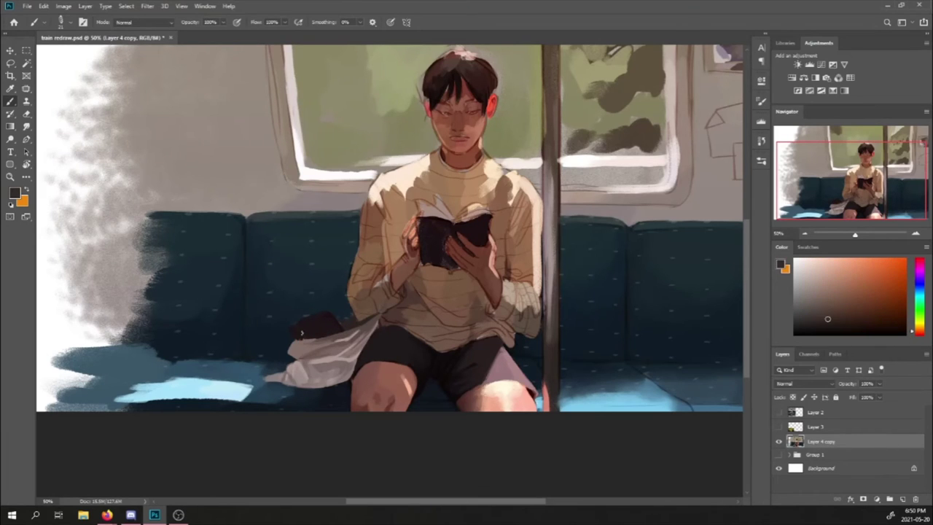
alt+click(303, 323)
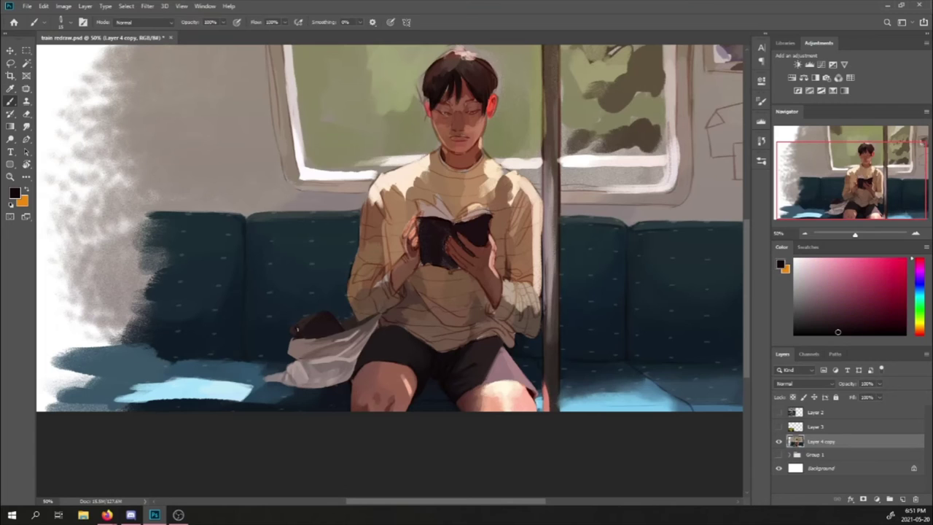
alt+click(291, 331)
alt+click(290, 332)
alt+click(291, 332)
alt+click(271, 358)
Step: Repaint the pole's lower end in dark brown and tidy its edges against the thigh and blue seat
mouse_move(853, 237)
mouse_down()
mouse_move(838, 234)
mouse_move(855, 234)
mouse_up()
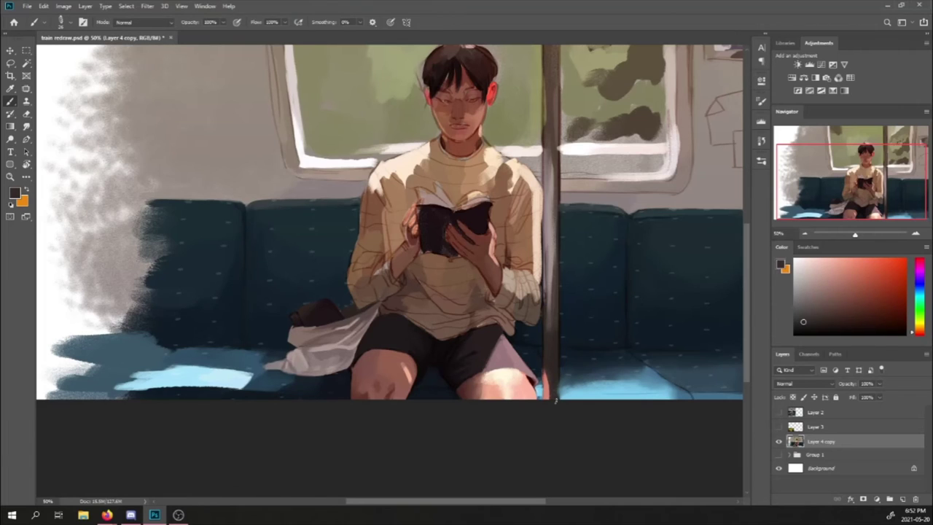
alt+click(568, 395)
alt+click(530, 391)
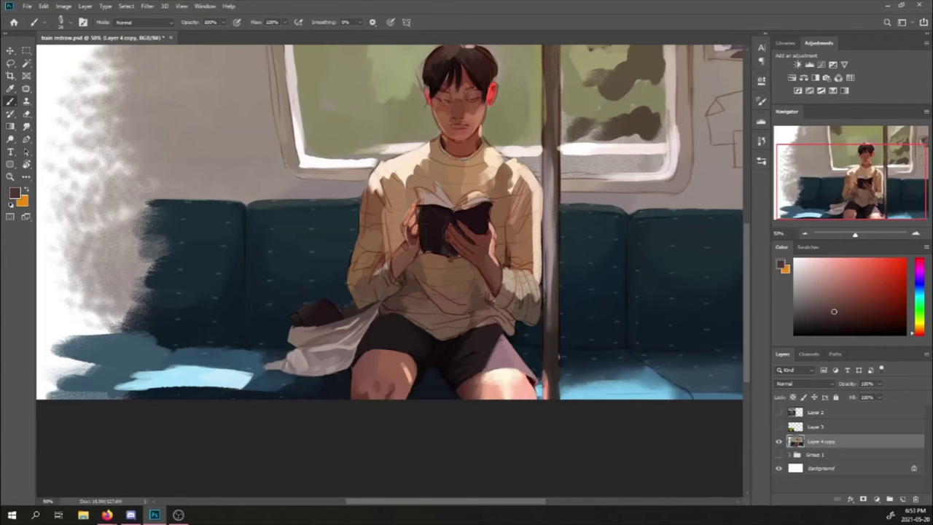
alt+click(547, 329)
scroll(554, 329, up, 2)
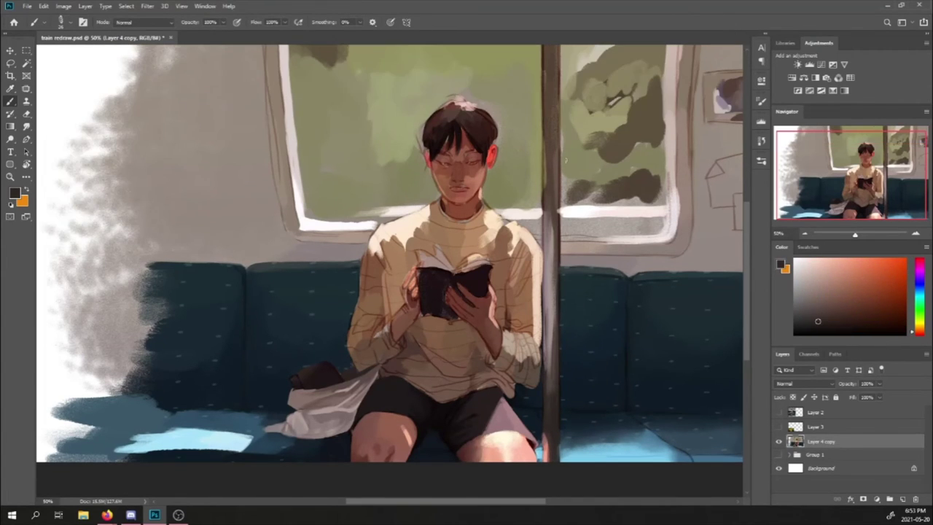
Step: Refine the pole's grey highlight and brown edges beside the sleeve and window with sampled tones
alt+click(550, 277)
key(i)
key(F8)
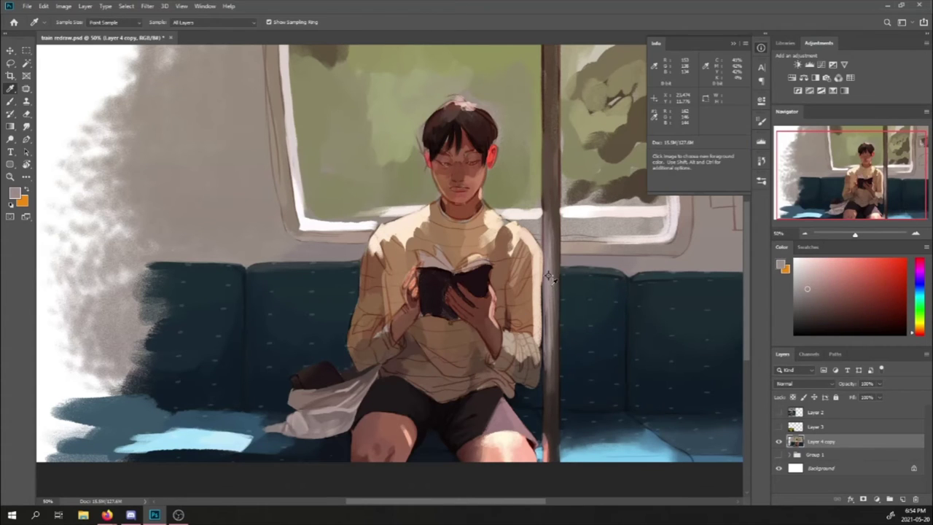
key(b)
alt+click(545, 321)
alt+click(543, 306)
alt+click(544, 175)
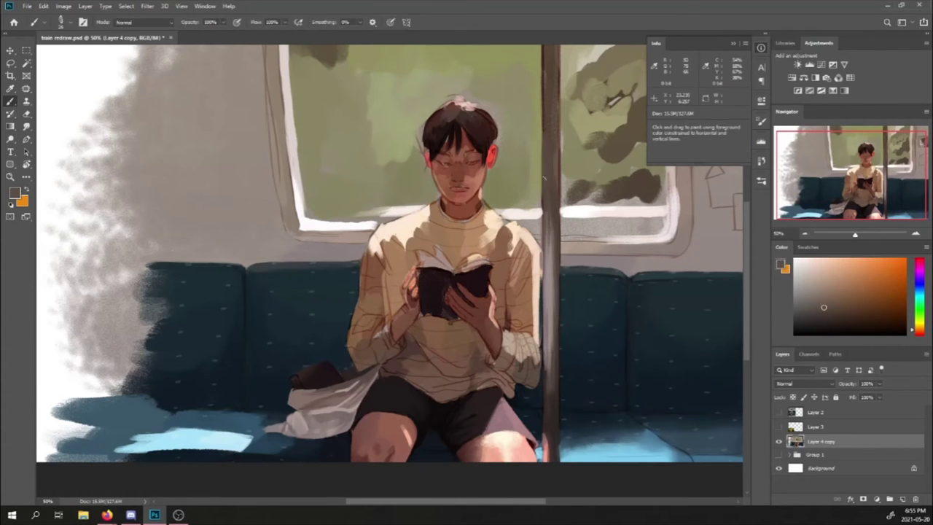
key(F8)
Step: Paint over the line art on the bag-side sleeve and forearm with sampled brown and tan shadow tones
drag(856, 235, 854, 235)
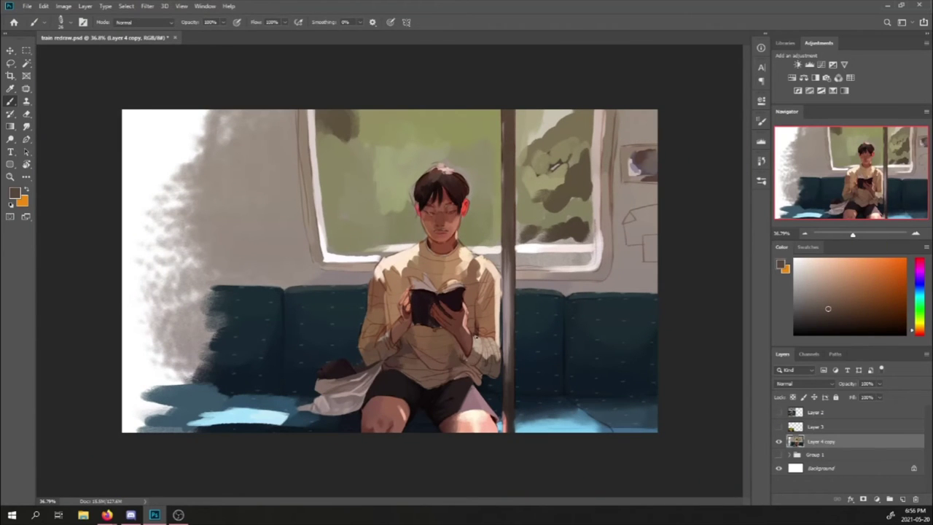
key(ctrl+plus)
alt+click(384, 277)
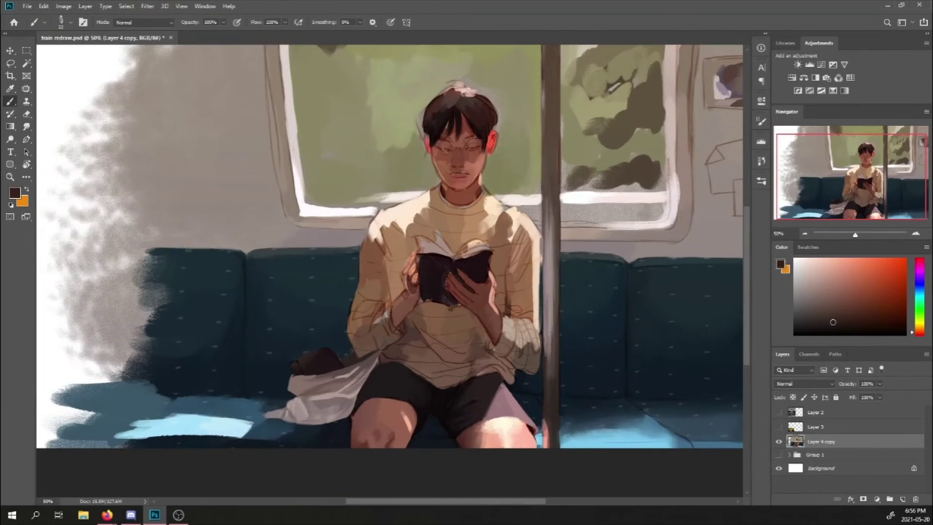
alt+click(369, 241)
alt+click(379, 318)
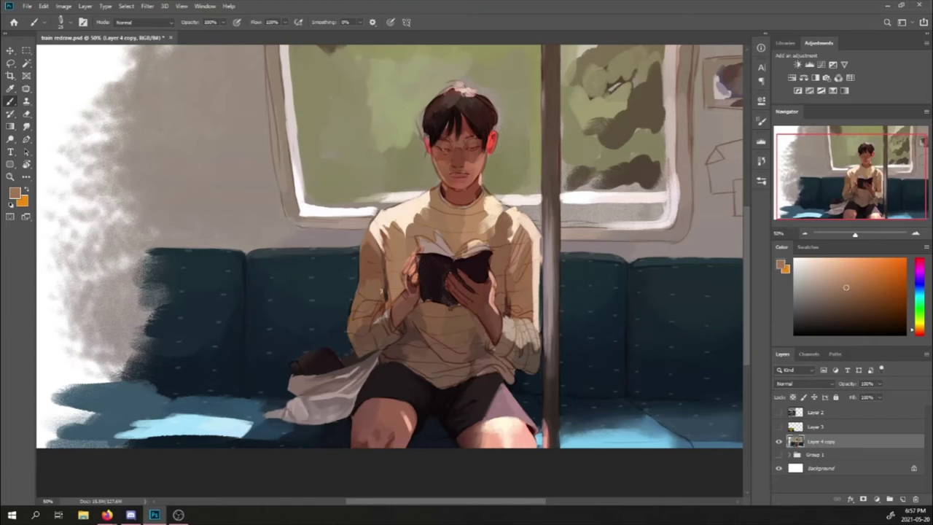
alt+click(398, 337)
alt+click(378, 328)
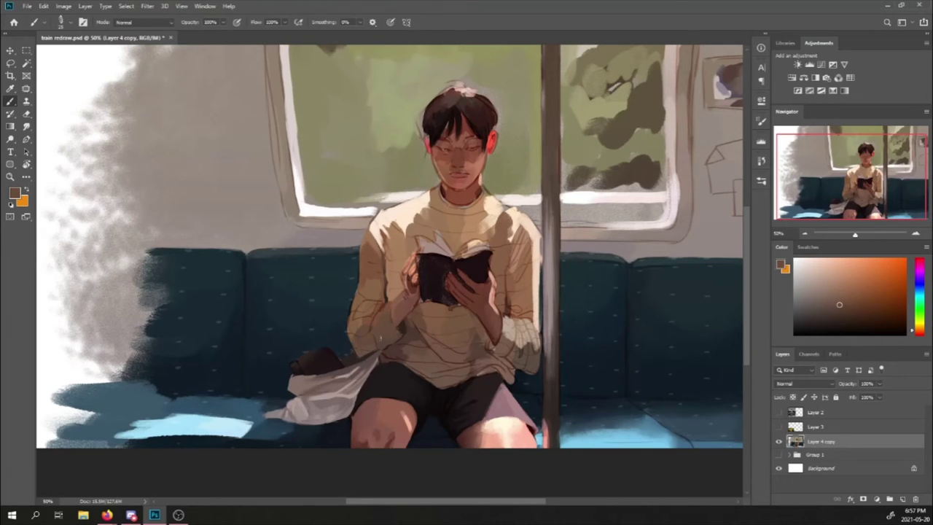
alt+click(375, 304)
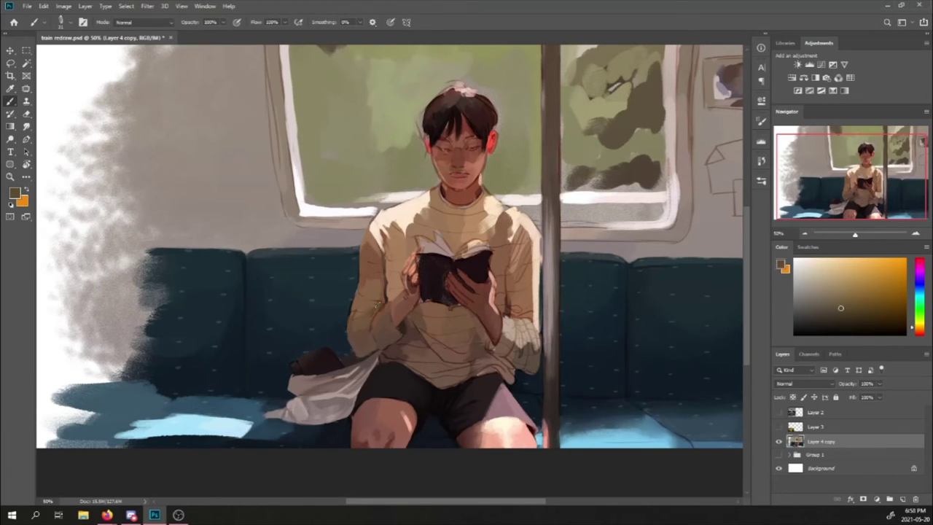
alt+click(365, 310)
alt+click(373, 268)
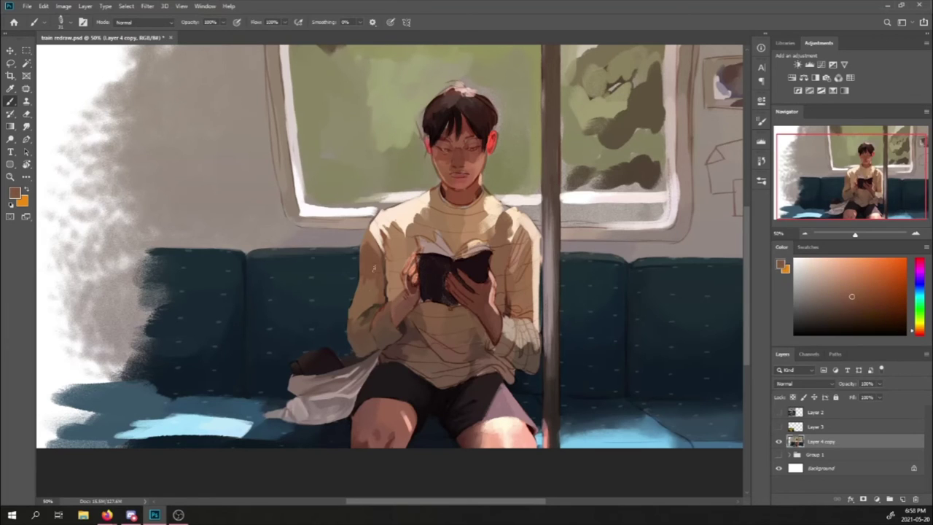
Step: Add a new layer and block in the whole sweater as a flat muted grey-green shape around the hands and book
click(902, 499)
alt+click(519, 334)
mouse_move(385, 212)
mouse_down()
mouse_move(362, 338)
mouse_move(363, 330)
mouse_move(414, 347)
mouse_move(478, 342)
mouse_move(414, 361)
mouse_move(437, 313)
mouse_move(506, 335)
mouse_move(522, 324)
mouse_move(535, 335)
mouse_move(502, 284)
mouse_move(508, 213)
mouse_up()
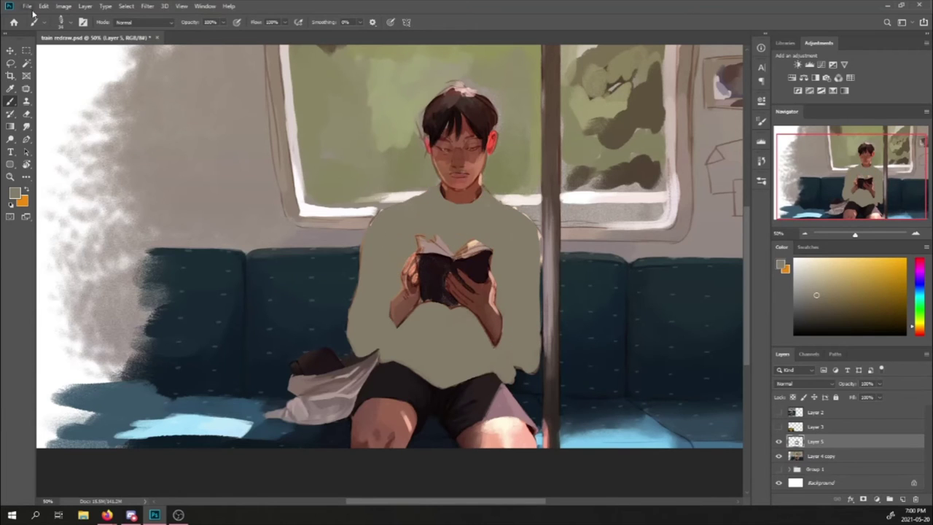
Step: Blend the flat sweater layer in Saturation mode at reduced opacity and merge it into the painting layer
click(803, 384)
click(783, 489)
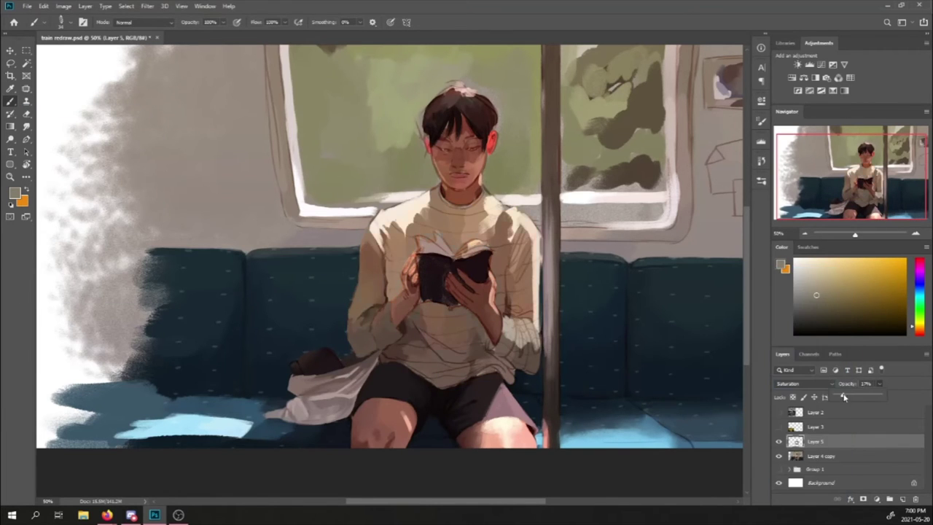
key(ctrl+e)
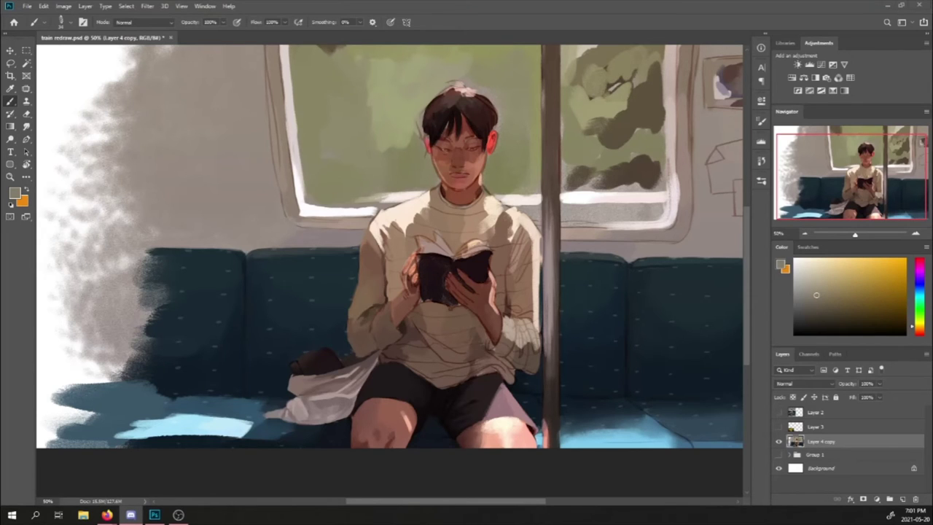
Step: Duplicate the merged painting layer as a working copy and check the hidden group beneath it
key(ctrl+0)
click(778, 454)
click(779, 454)
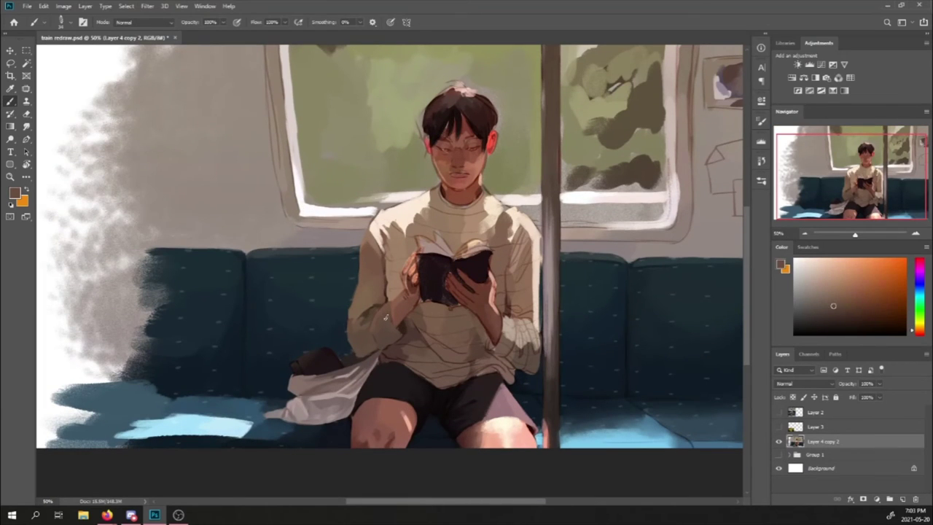
Step: Paint over the line art on the bag-side sleeve and lower torso of the sweater with sampled shadow tones
alt+click(365, 346)
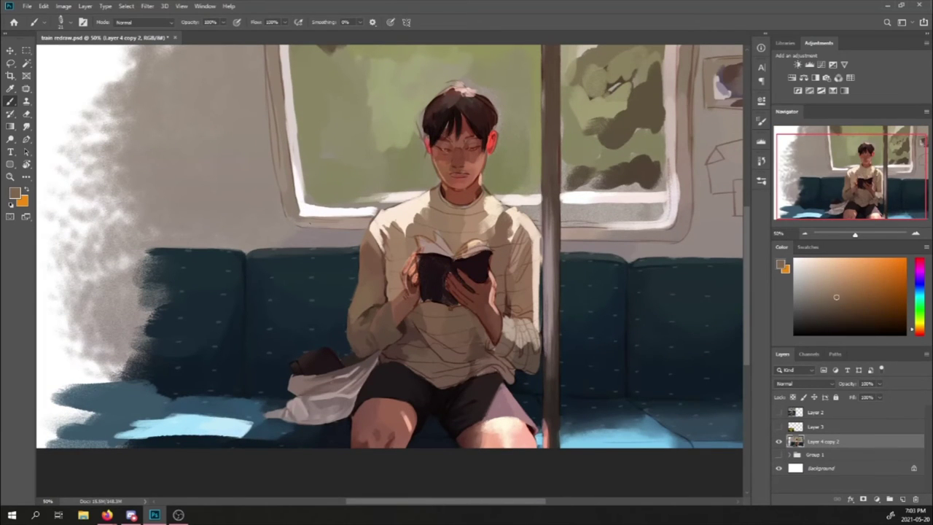
alt+click(391, 252)
alt+click(467, 342)
click(62, 22)
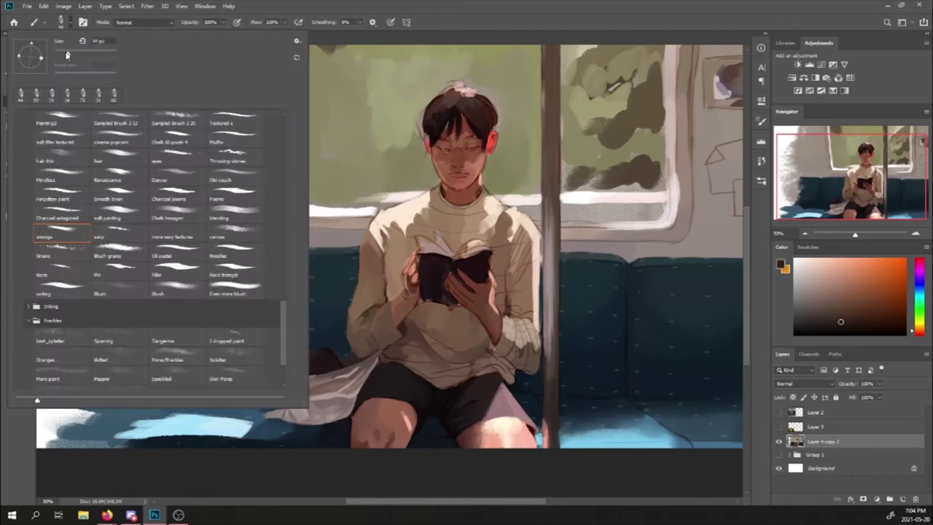
click(62, 22)
click(62, 22)
click(62, 22)
alt+click(441, 388)
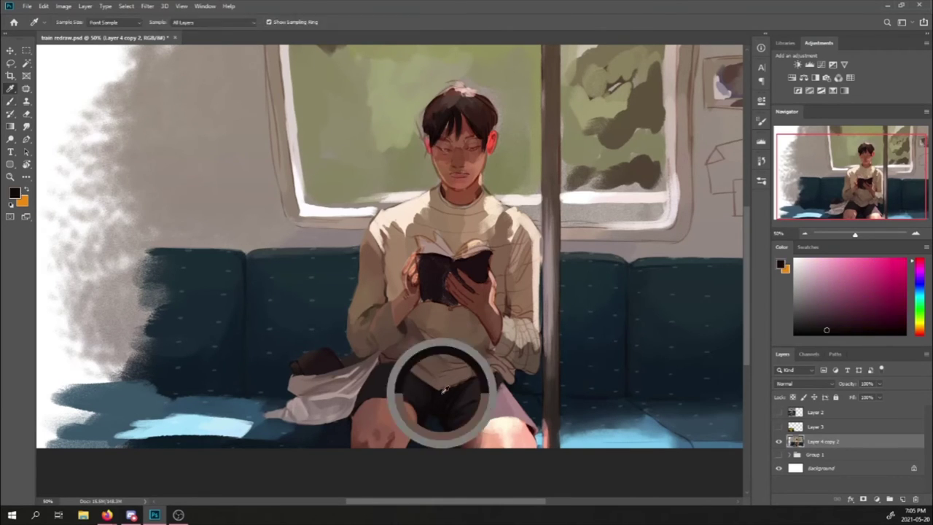
alt+click(443, 356)
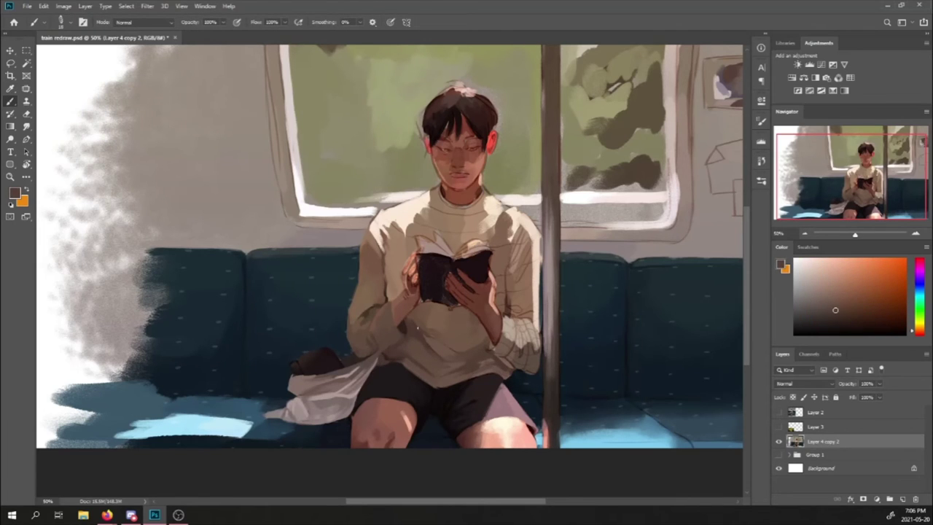
Step: Clean up the sweater's hem against the shorts and soften the pole-side cuff lines with sampled tones
alt+click(447, 395)
alt+click(513, 361)
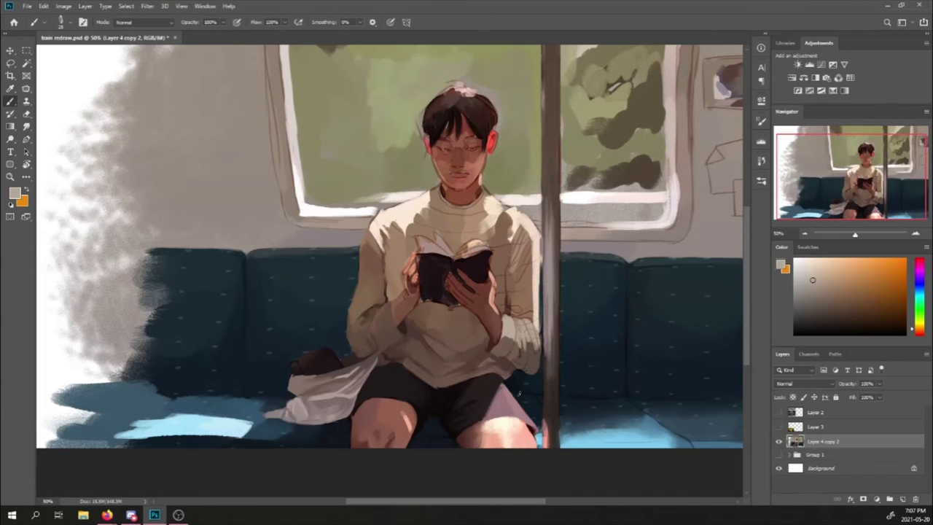
alt+click(517, 361)
alt+click(517, 361)
Step: Paint over the line art on the pole-side sleeve and tidy its lit edge beside the pole using a resized brush
click(61, 22)
click(61, 23)
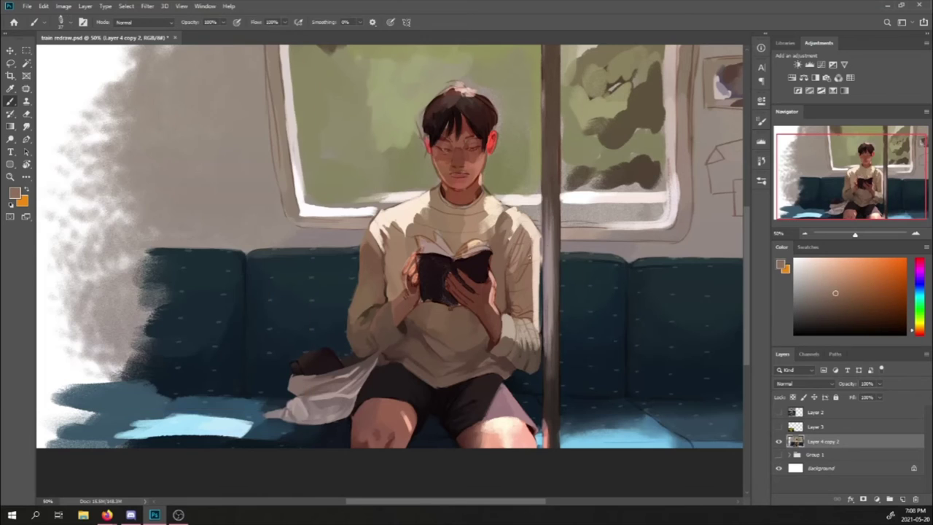
click(61, 23)
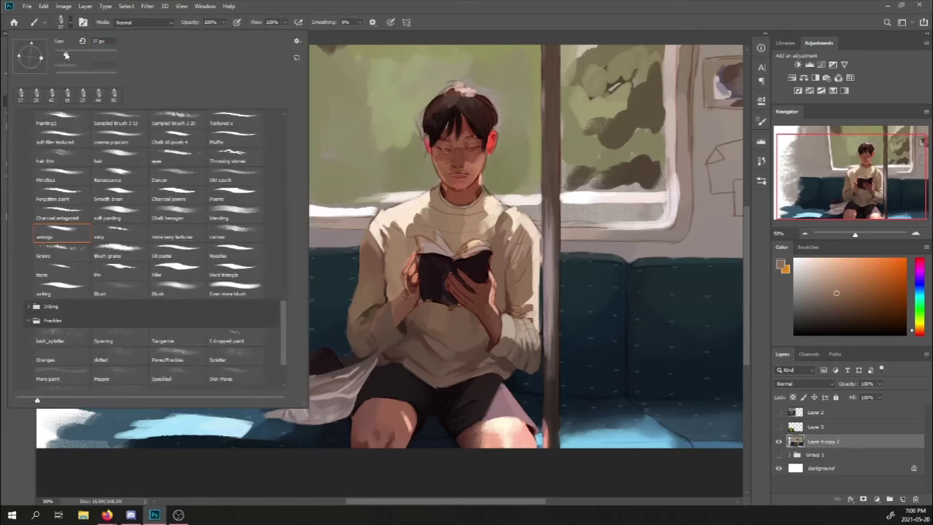
click(62, 23)
alt+click(540, 291)
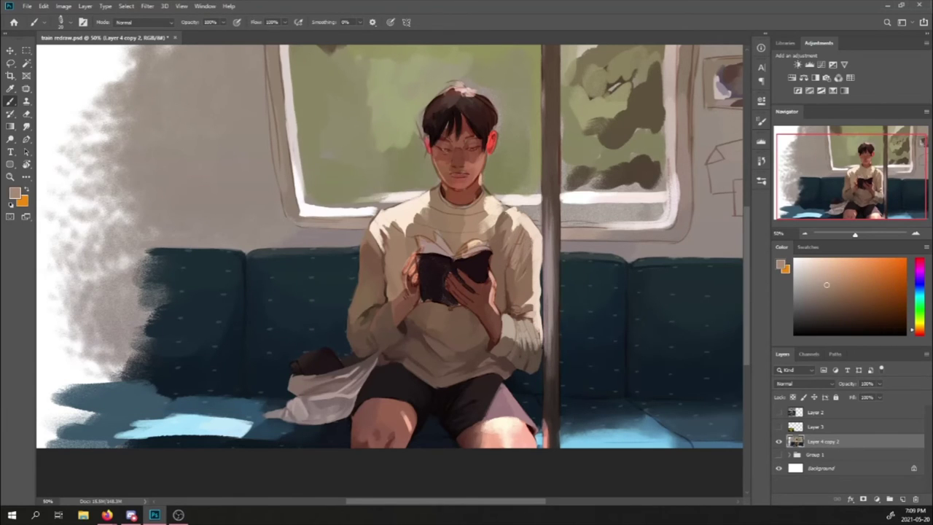
Step: Paint over the collar and chest line art and reshape the light patches on the pole-side shoulder with sampled tones
click(61, 23)
click(61, 23)
alt+click(435, 216)
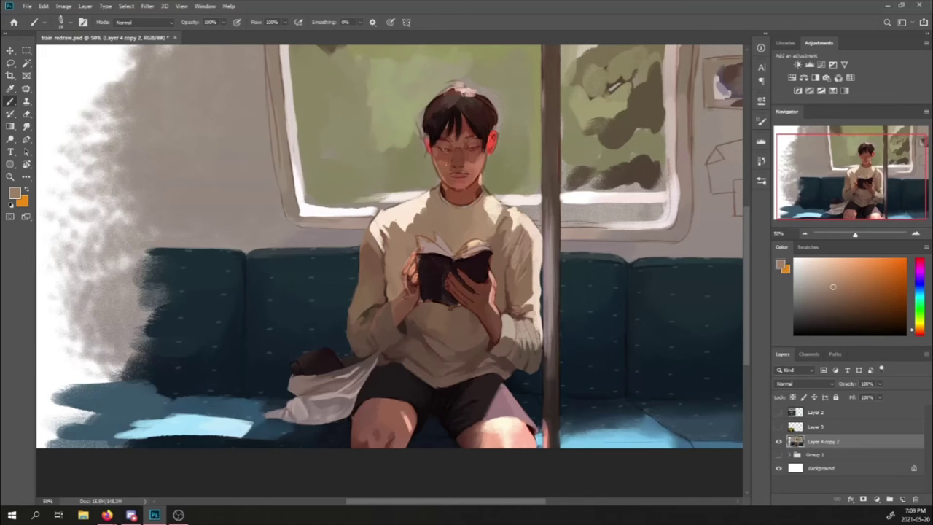
alt+click(486, 195)
alt+click(503, 216)
alt+click(486, 195)
alt+click(503, 215)
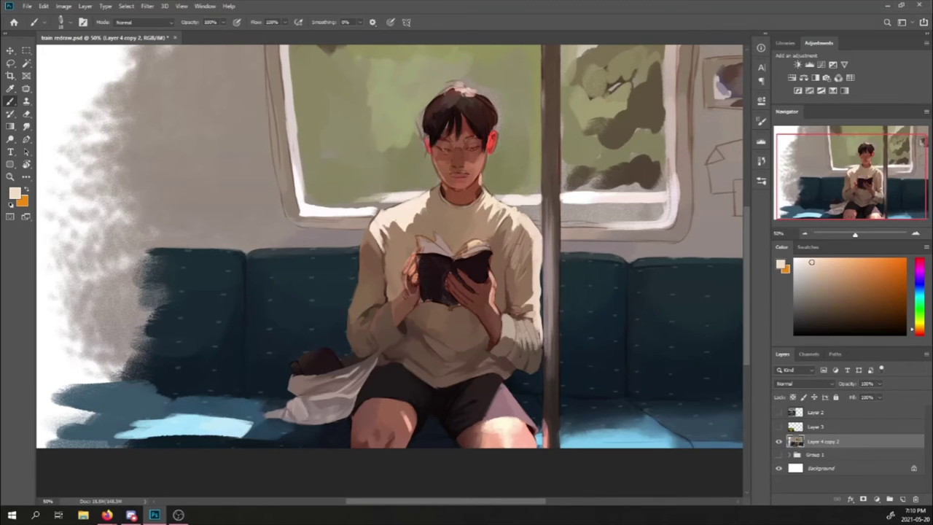
Step: Refine the light patches on the bag-side shoulder, the neckline and the sleeve folds with sampled cream and brown tones
alt+click(388, 222)
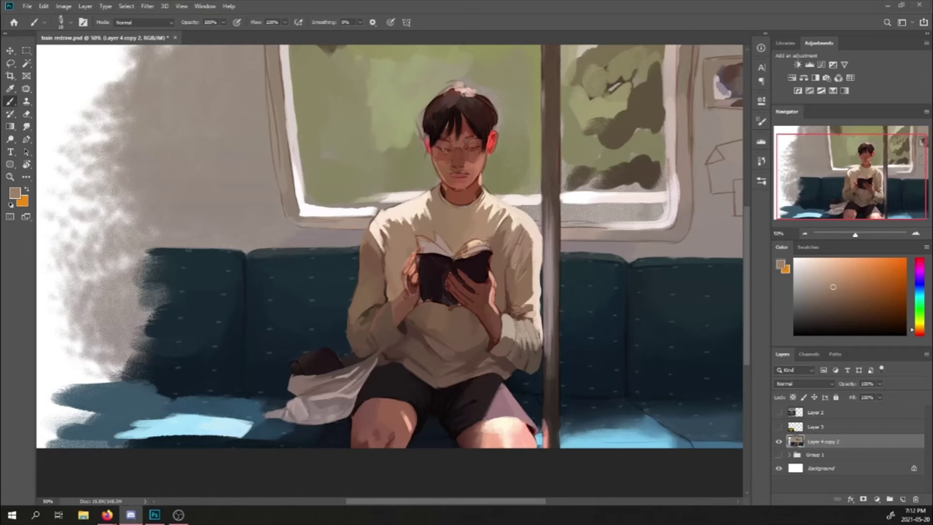
alt+click(426, 211)
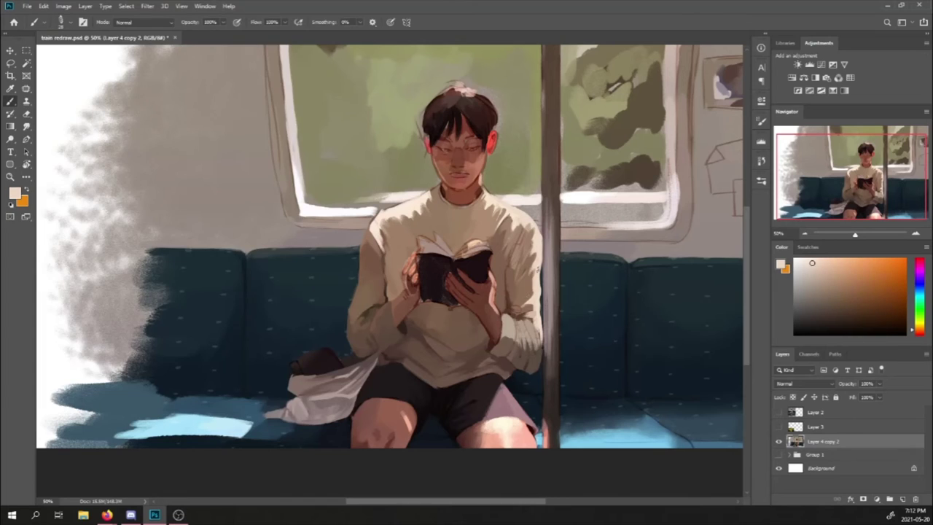
alt+click(442, 197)
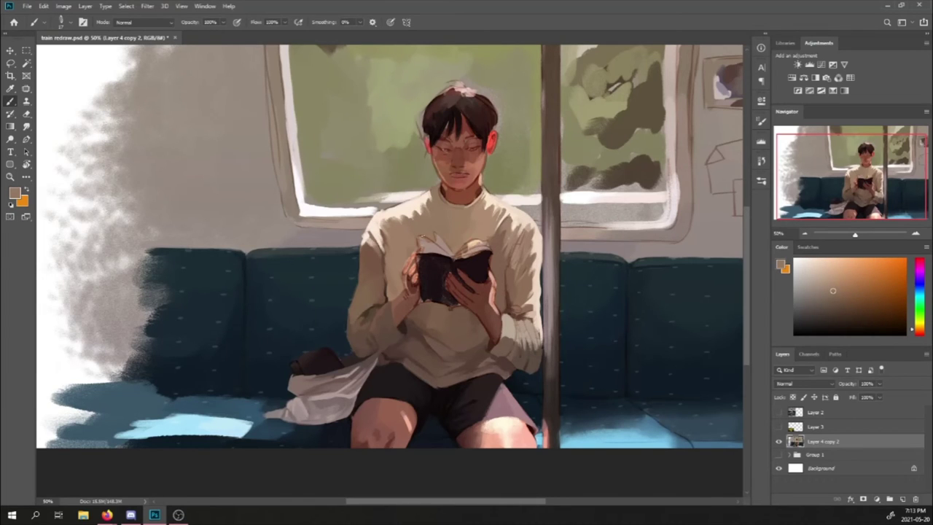
alt+click(504, 265)
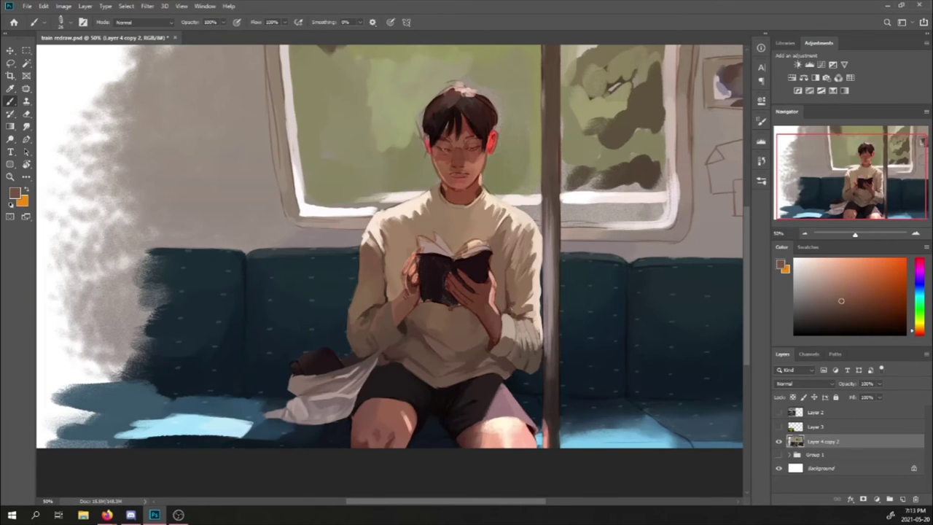
Step: Add a new layer and paint dark curved stripes across the sweater's torso and sleeves
key(ctrl+shift+alt+n)
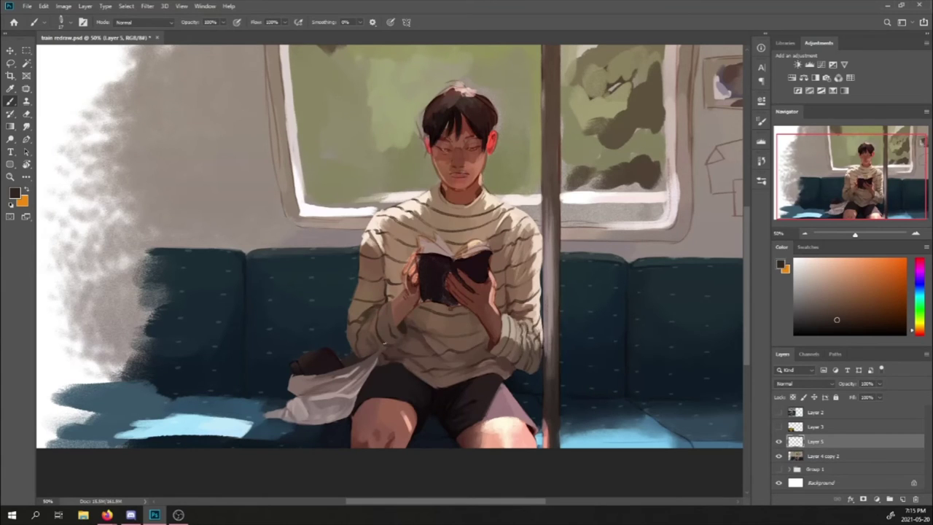
scroll(387, 248, down, 2)
Step: Set the stripe layer to Subtract blending at 83% opacity and merge it into the painting layer
click(805, 382)
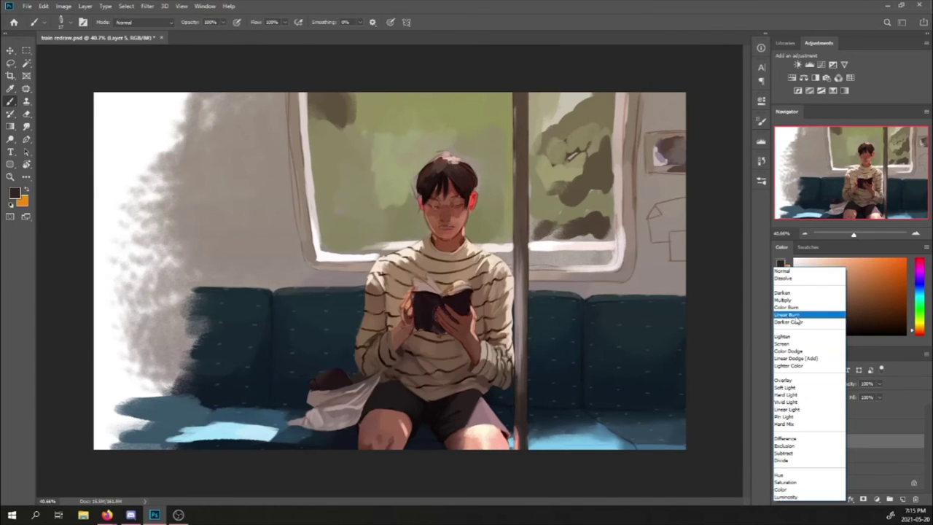
click(787, 453)
key(ctrl+minus)
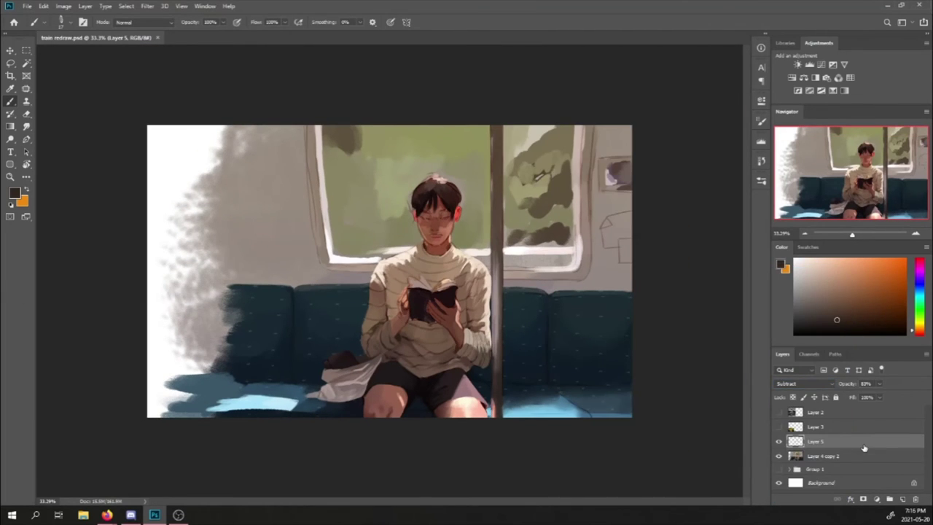
key(ctrl+e)
Step: Paint over the neck and bag-side jaw line art with sampled skin and dark red-brown tones
key(ctrl+plus)
alt+click(453, 232)
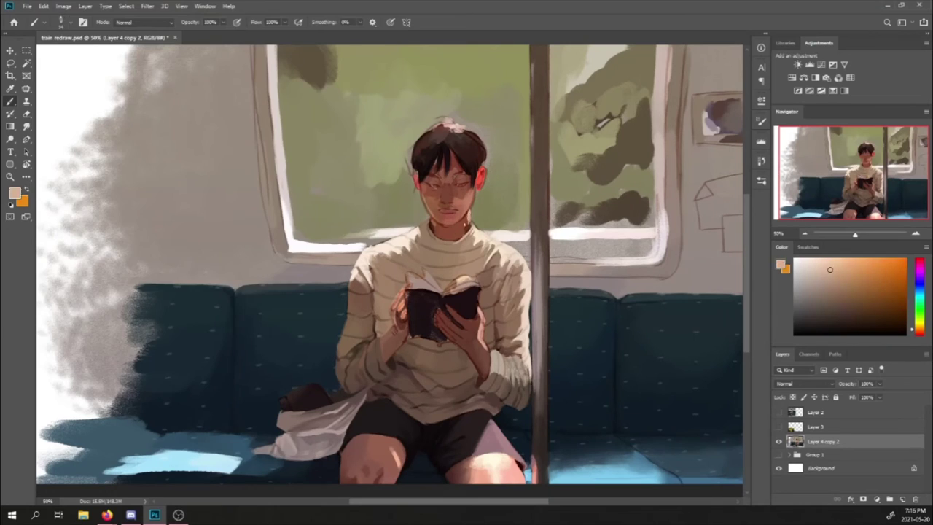
alt+click(433, 204)
click(62, 22)
key(Escape)
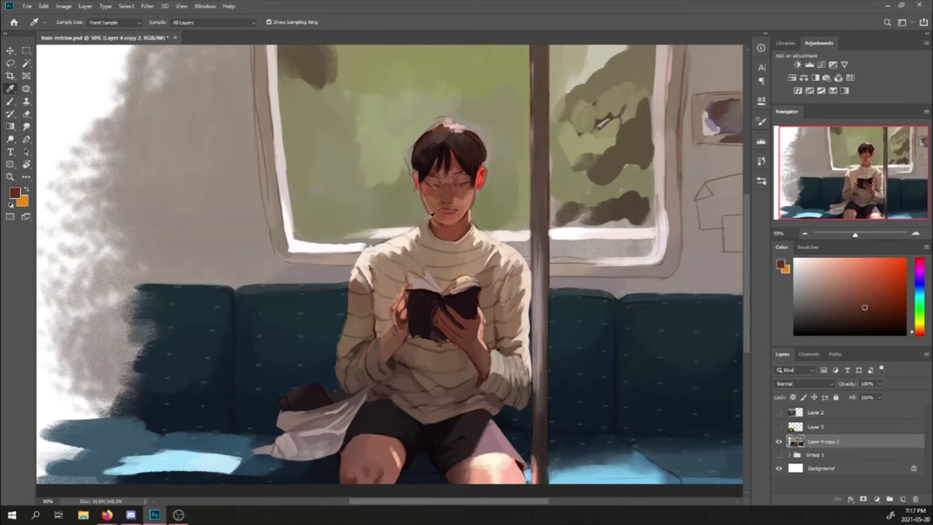
alt+click(428, 205)
alt+click(427, 204)
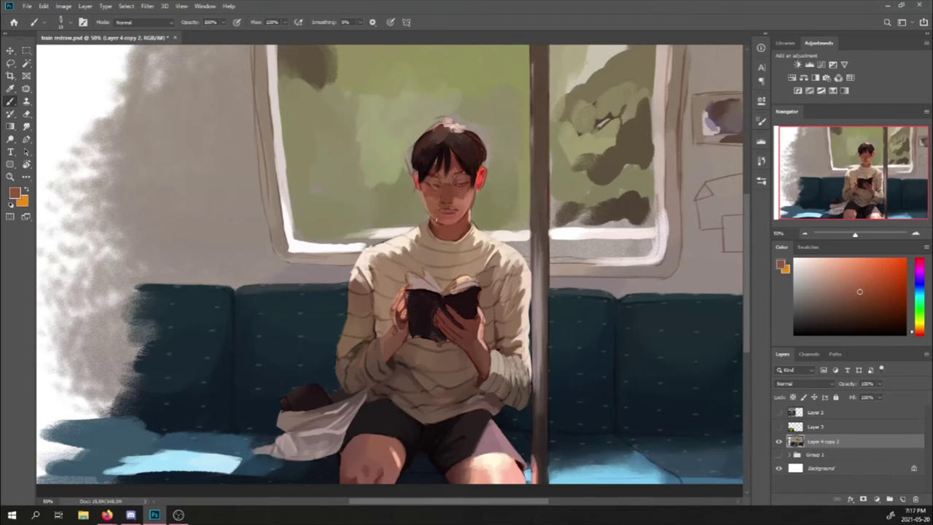
alt+click(429, 207)
alt+click(430, 206)
Step: Model the cheeks and nose with sampled skin tones and darken the eyebrows in near-black
alt+click(437, 195)
alt+click(437, 197)
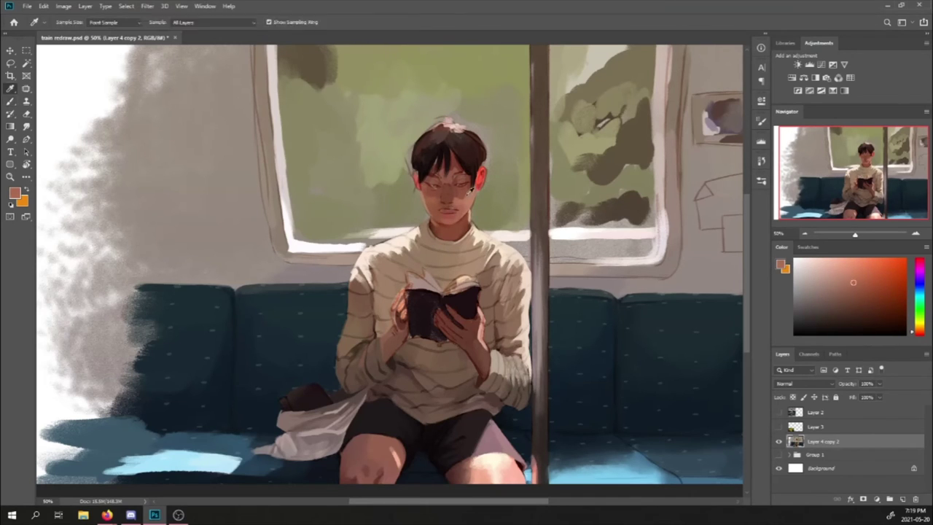
alt+click(452, 183)
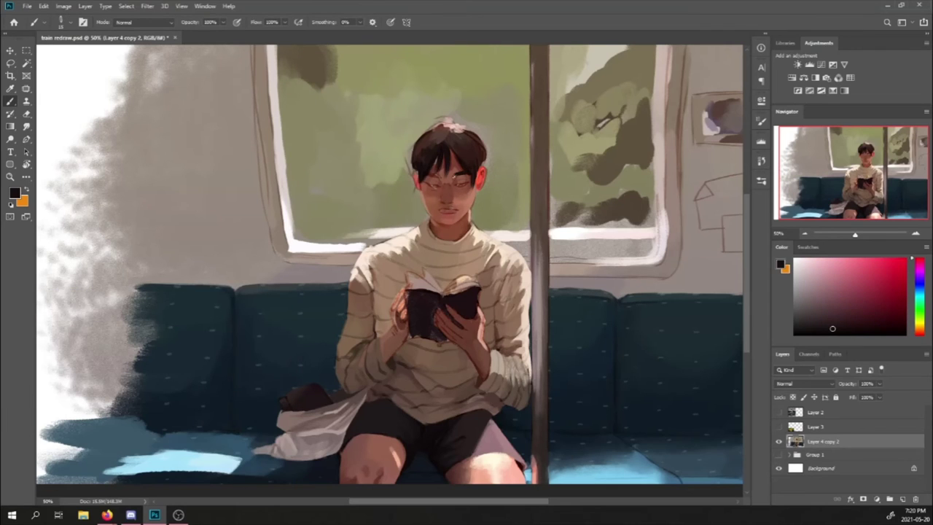
alt+click(444, 193)
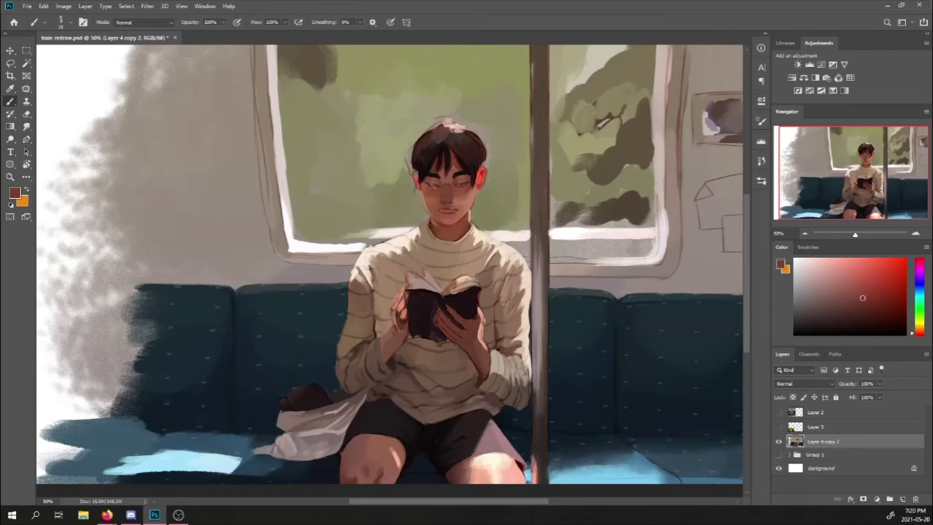
alt+click(445, 193)
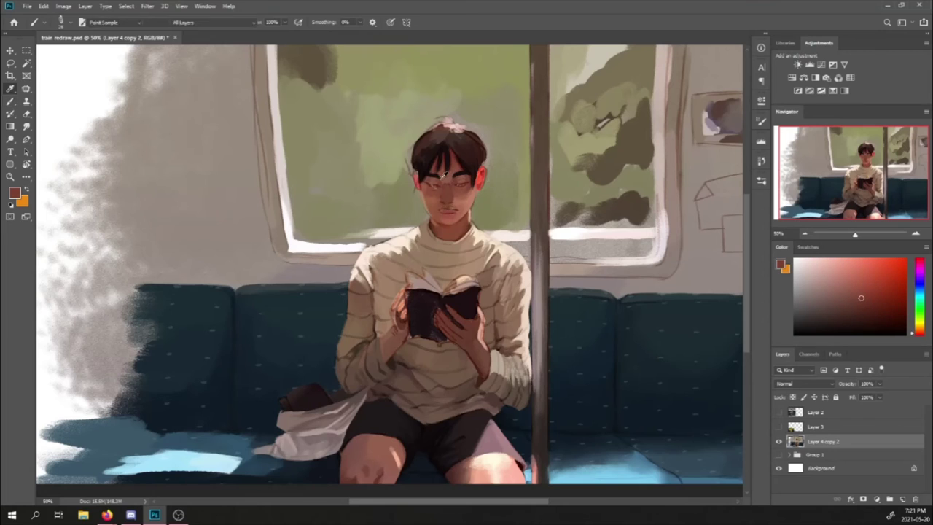
Step: Smooth the shading around the eyes and nose with sampled reddish-brown skin tones and a resized brush
scroll(510, 149, up, 2)
key(b)
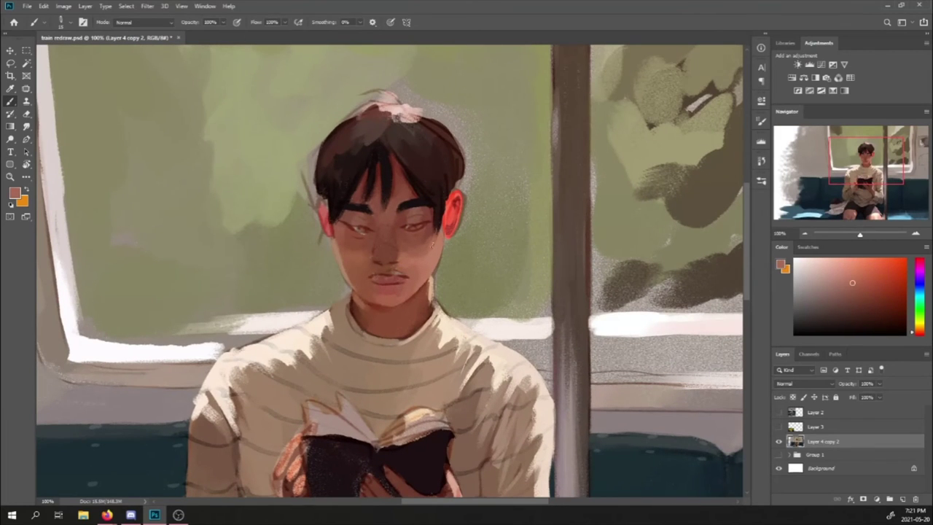
alt+click(360, 223)
right_click(360, 224)
double_click(47, 123)
alt+click(377, 250)
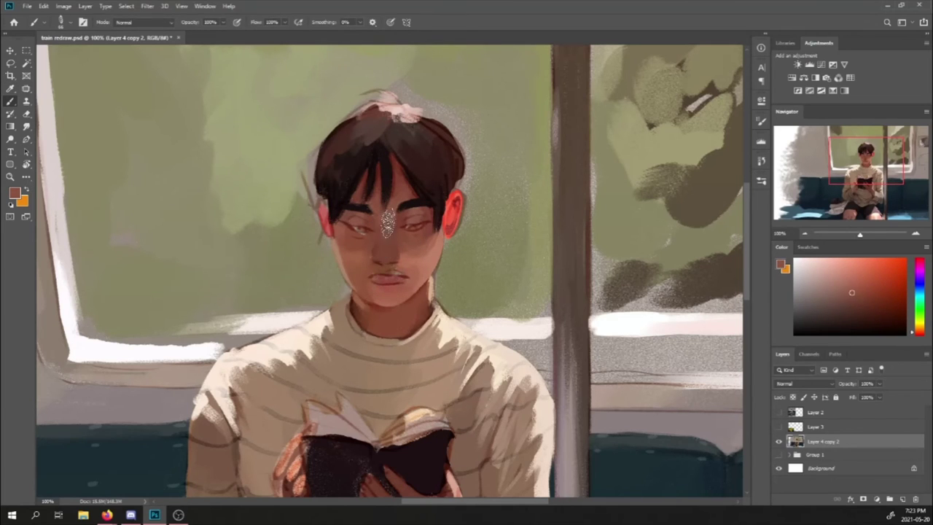
alt+click(375, 250)
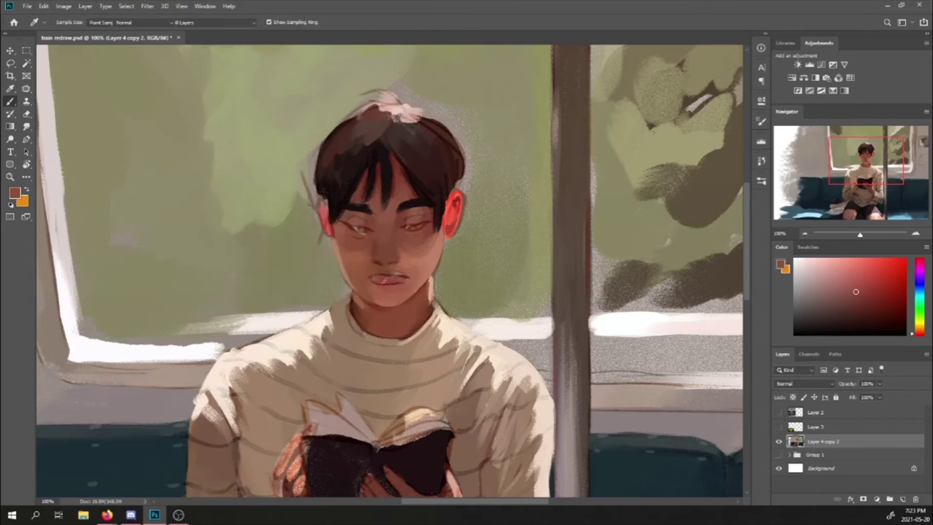
Step: Reshape the lips and blend the skin around the mouth and nose with sampled red-brown and skin tones
alt+click(408, 277)
alt+click(403, 275)
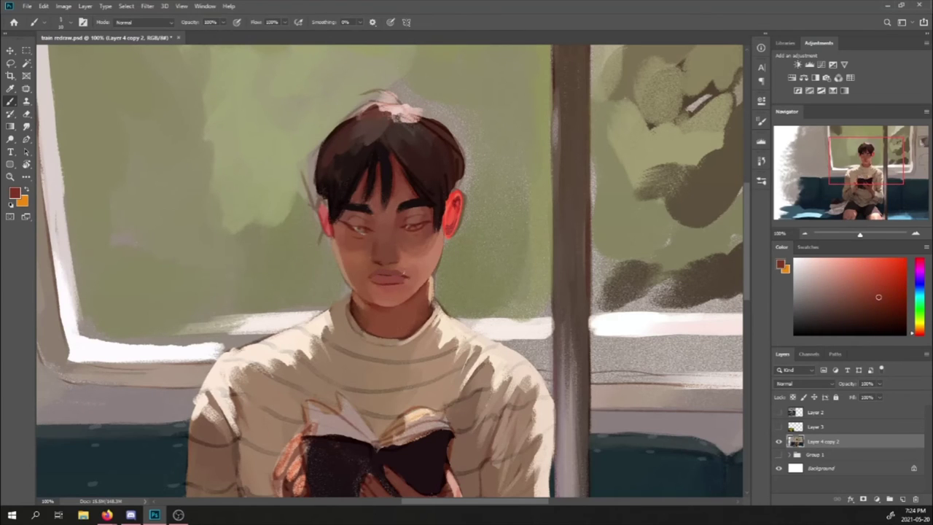
alt+click(372, 277)
alt+click(393, 262)
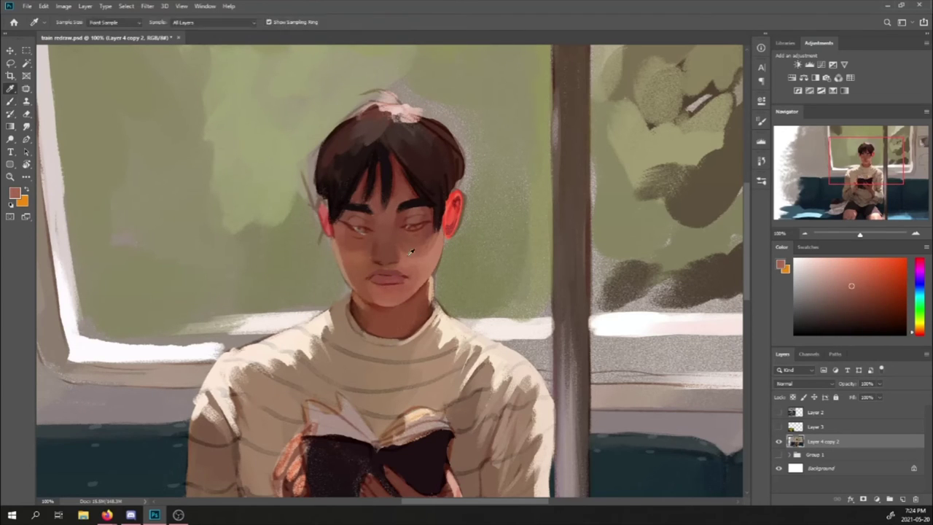
alt+click(379, 248)
Step: Clean up the pole-side jaw edge and refine the ears with coral red and sampled skin tones
alt+click(446, 280)
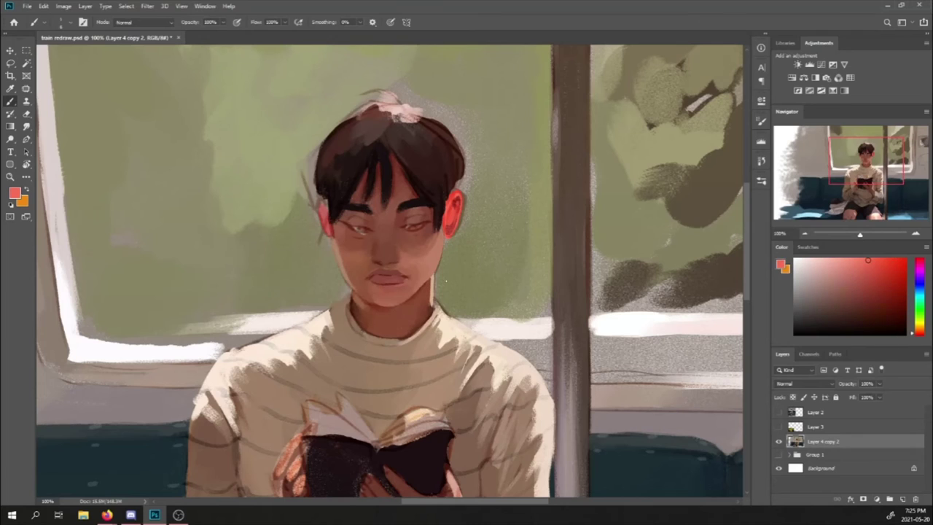
alt+click(330, 235)
alt+click(329, 235)
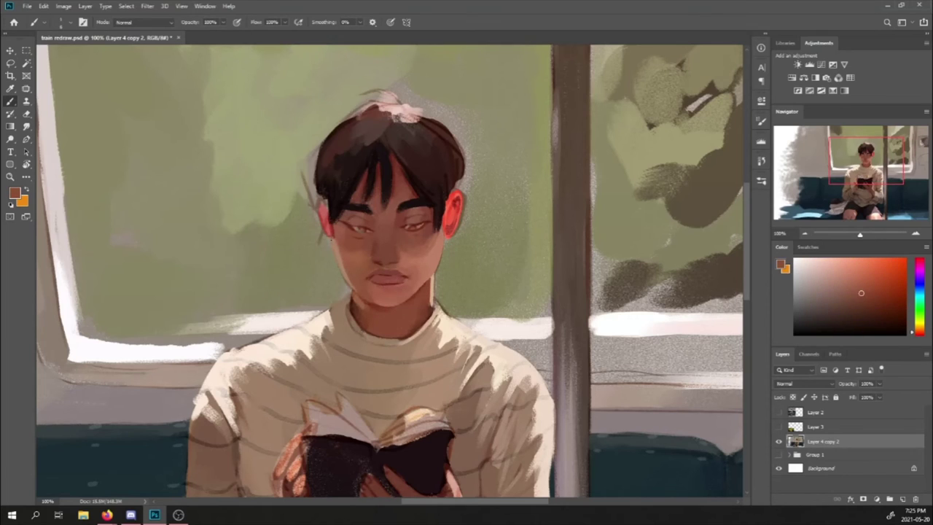
Step: Repaint the eyelids and lowered eyes with sampled reddish-brown tones
alt+click(365, 228)
alt+click(364, 228)
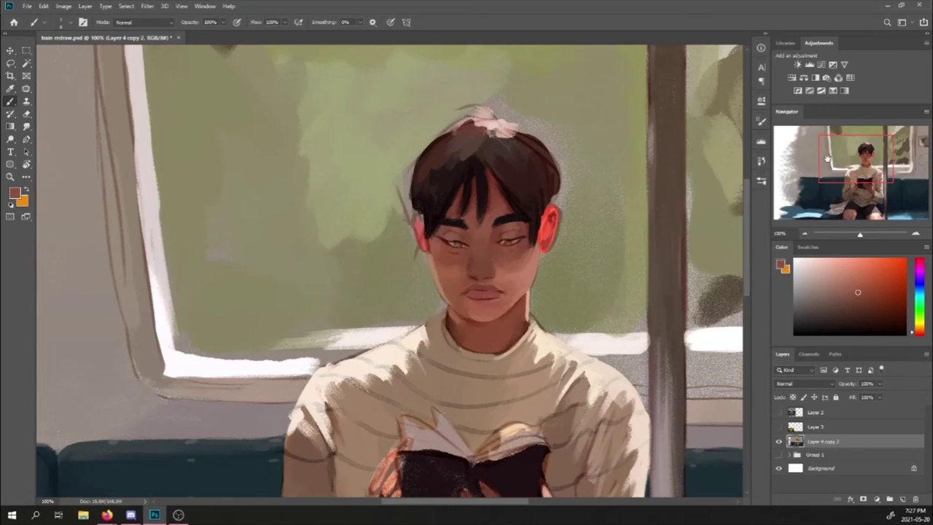
Step: Darken the irises and lash lines of the lowered eyes with sampled skin and near-black tones
alt+click(507, 243)
alt+click(460, 245)
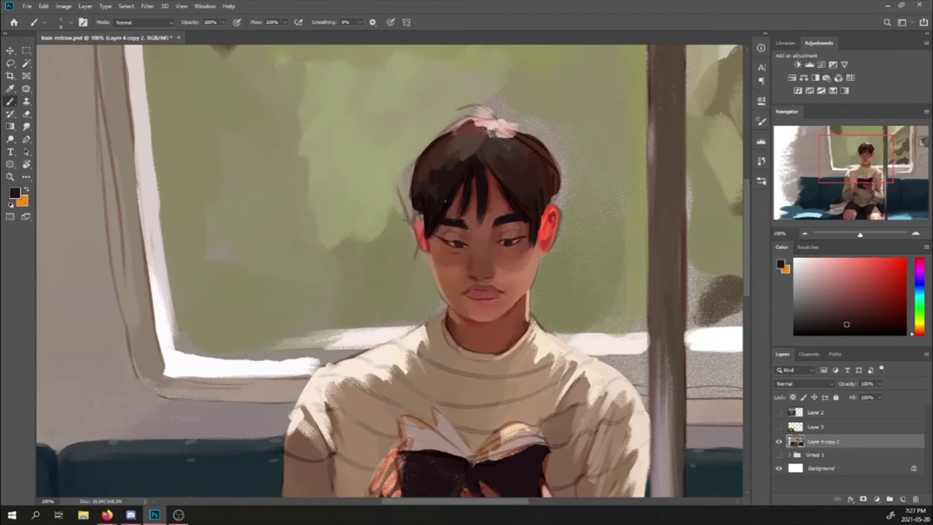
click(61, 22)
key(Escape)
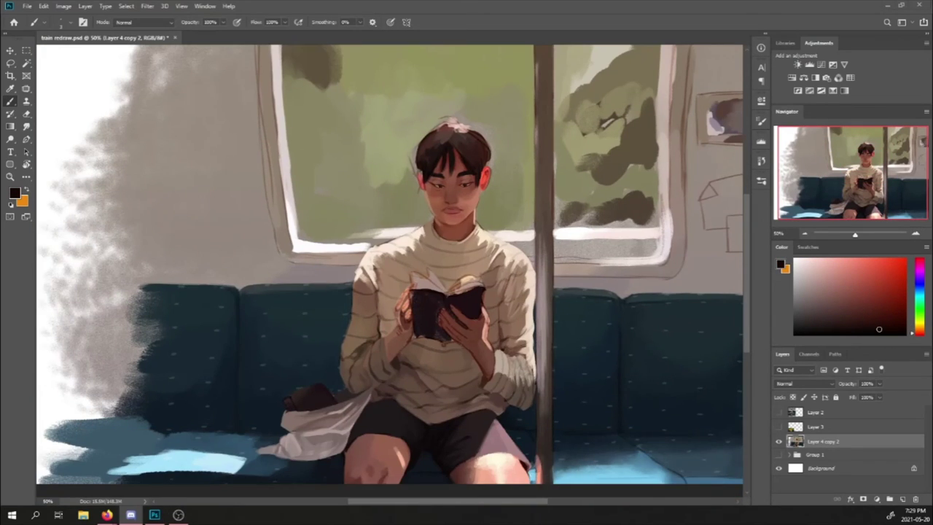
Step: Switch to a larger textured brush and repaint the hair masses with sampled dark brown tones
click(62, 22)
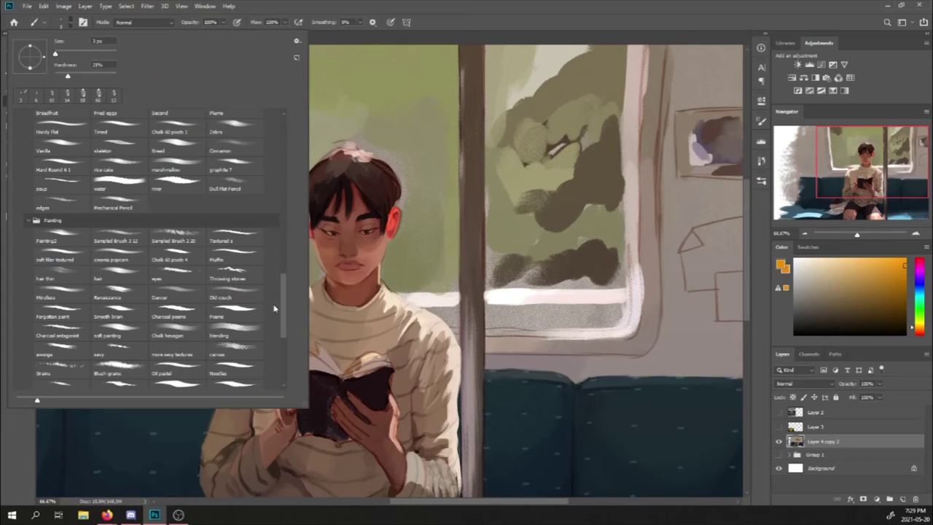
key(Escape)
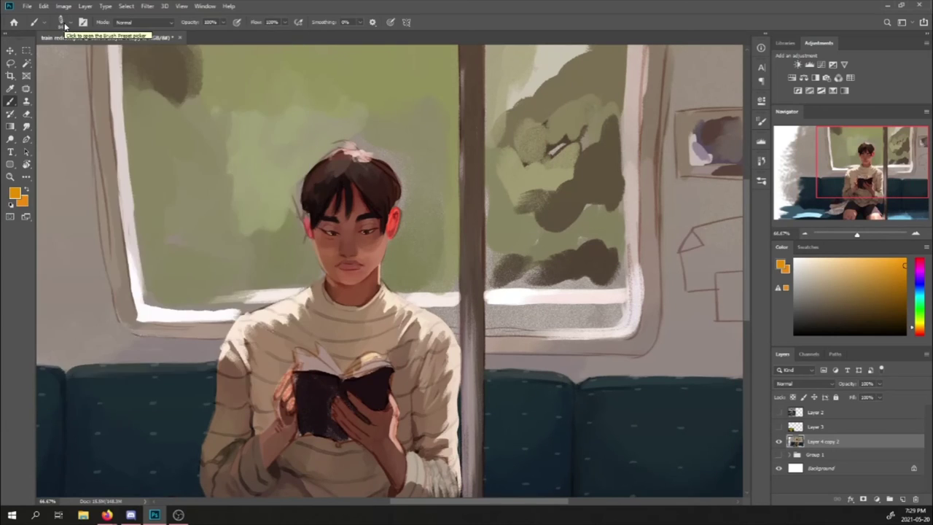
alt+click(318, 196)
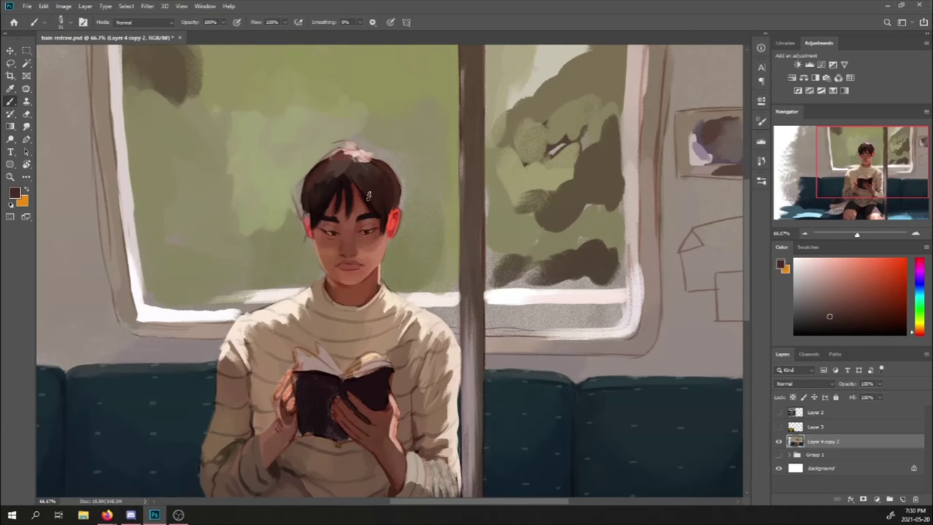
alt+click(368, 169)
alt+click(331, 175)
Step: Deepen the parting and fringe with sampled near-black and shape the outer contour of the hair
key(ctrl+plus)
alt+click(332, 137)
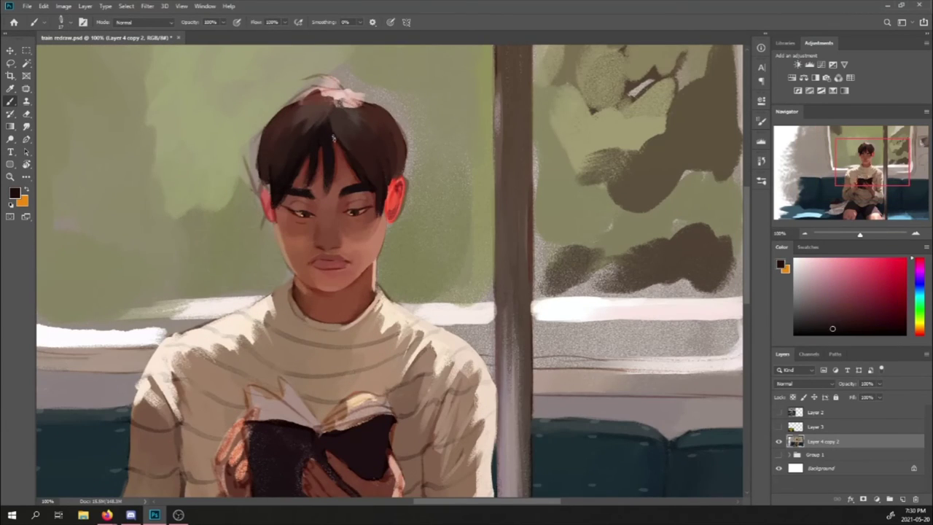
alt+click(332, 137)
right_click(319, 124)
key(Escape)
drag(263, 120, 270, 204)
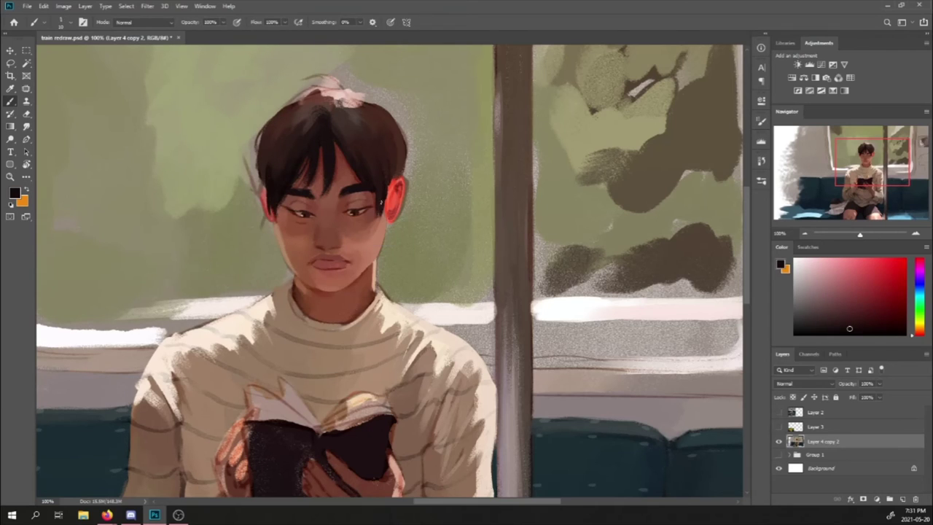
Step: Refine the hair beside the pole-side ear and paint the crown highlight with a sampled pale pink
alt+click(380, 202)
alt+click(341, 99)
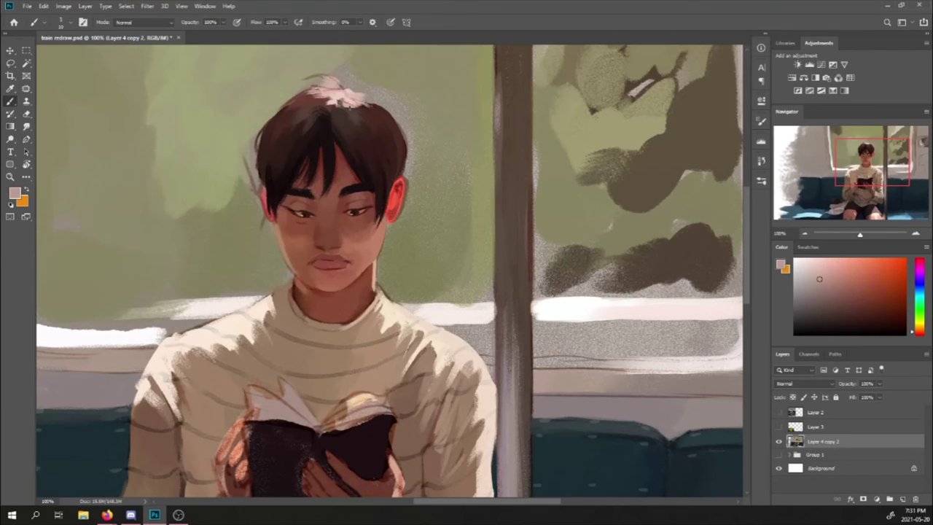
drag(320, 110, 337, 98)
key(ctrl+0)
key(ctrl+plus)
key(ctrl+plus)
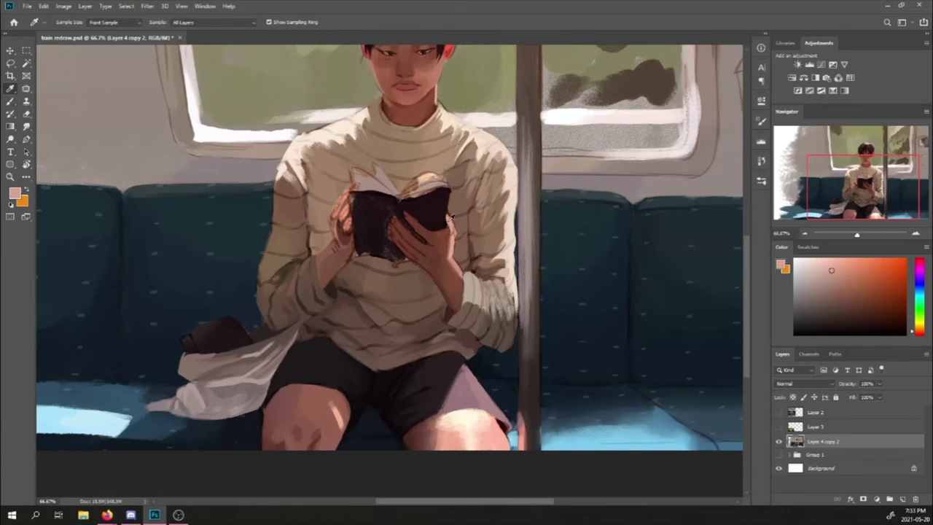
Step: Fill the book cover with solid sampled near-black and redefine the fingers resting on it with sampled skin tones
alt+click(457, 222)
alt+click(438, 233)
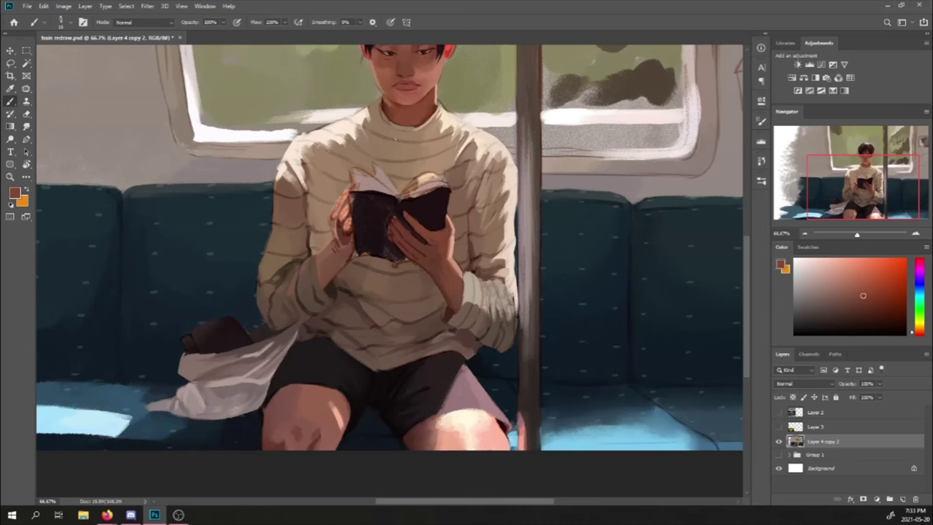
alt+click(376, 221)
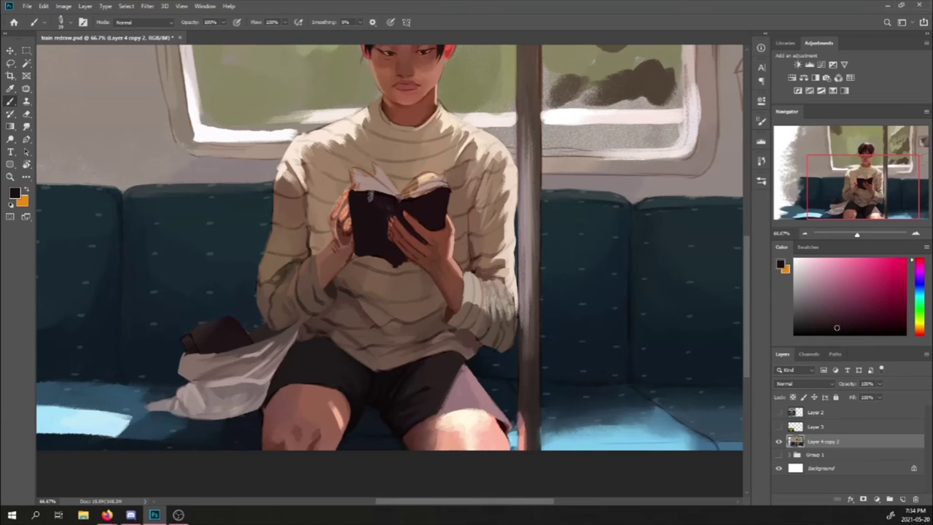
alt+click(406, 265)
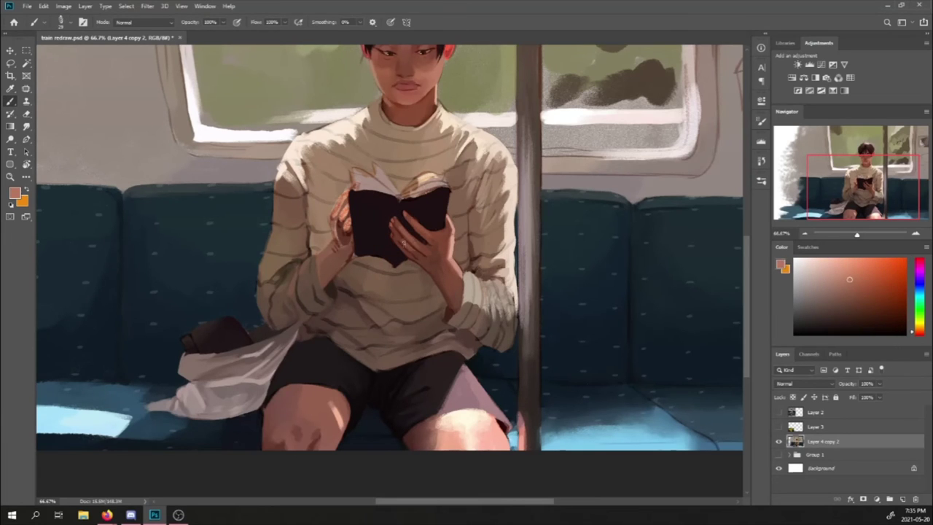
alt+click(412, 239)
alt+click(387, 233)
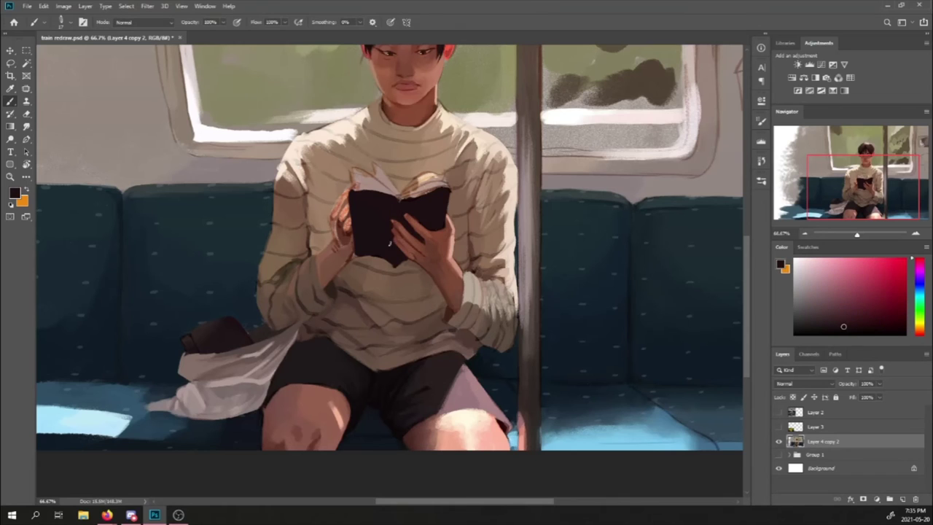
alt+click(386, 234)
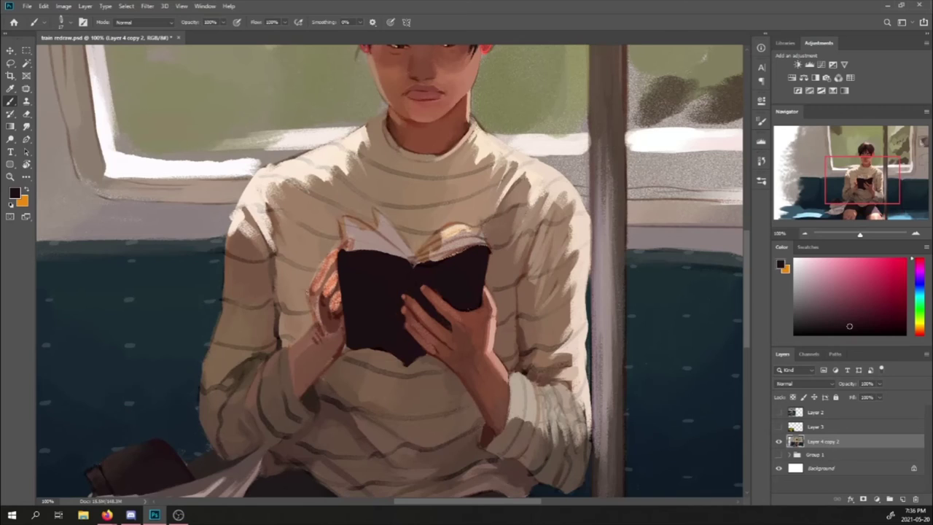
Step: Repaint the hand gripping the book's outer edge, away from the pole, with sampled brown and skin tones
scroll(390, 277, up, 3)
alt+click(341, 260)
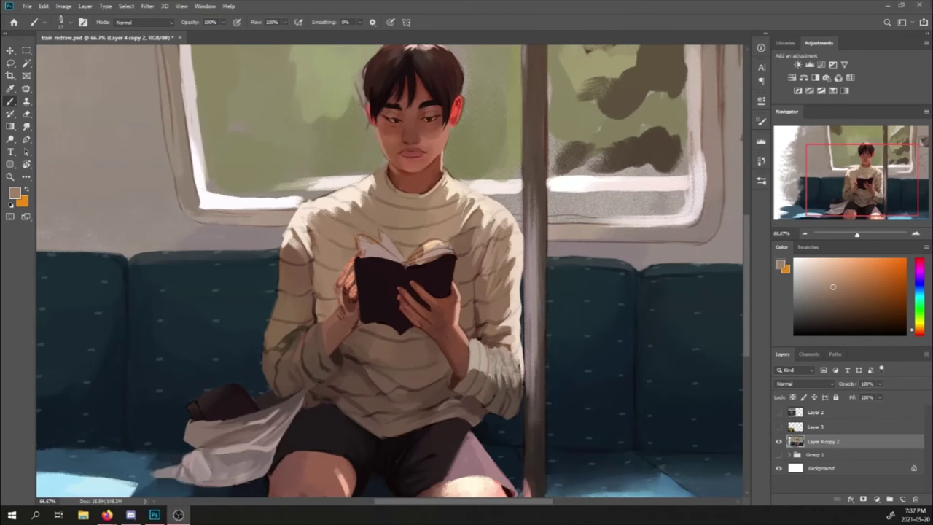
alt+click(359, 266)
alt+click(354, 314)
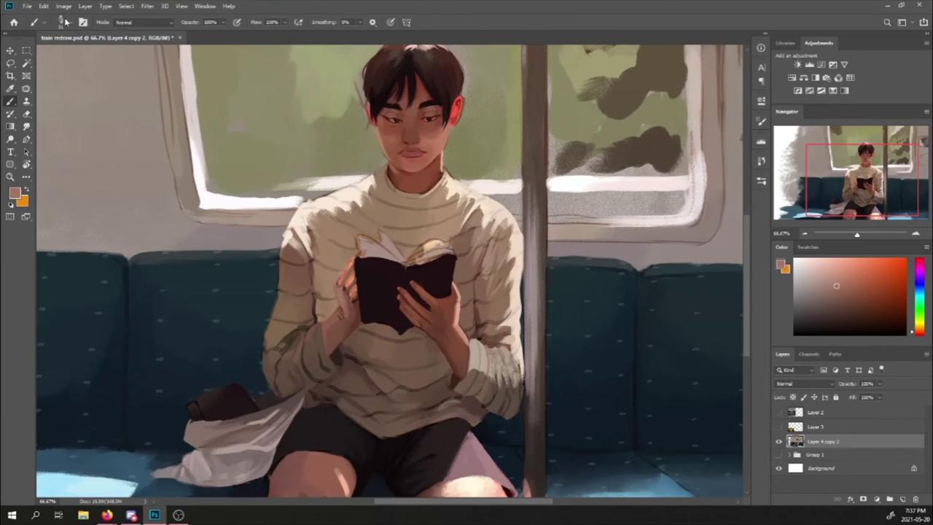
Step: Clean up the open book pages with sampled cream and greyish pink, painting over their sketch lines
alt+click(375, 248)
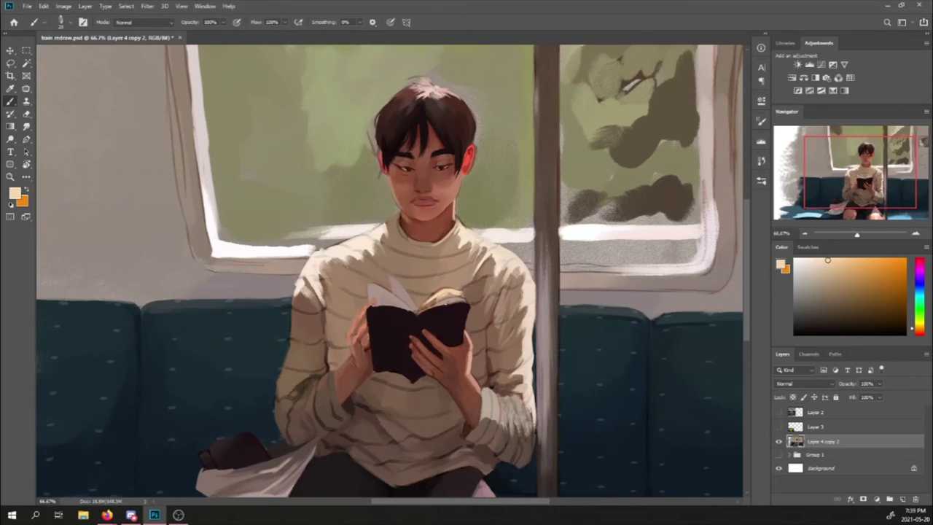
alt+click(158, 220)
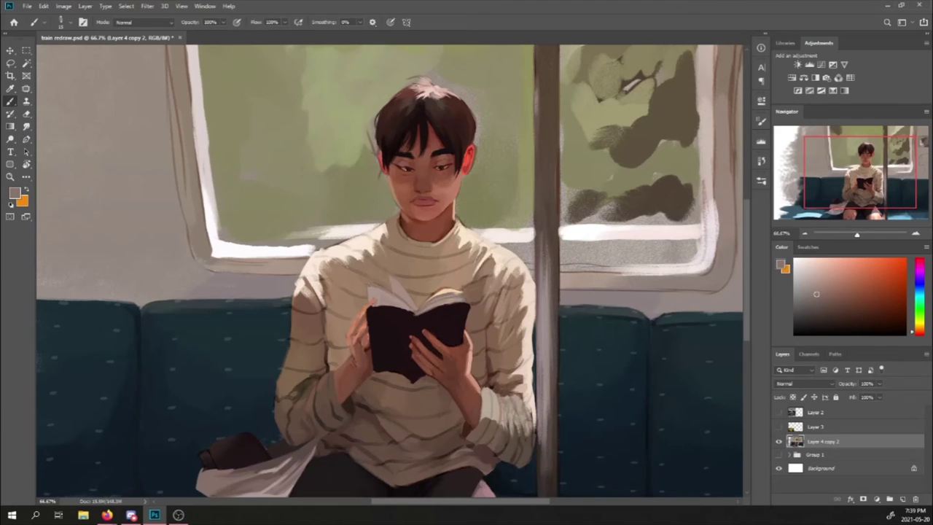
alt+click(387, 293)
alt+click(407, 310)
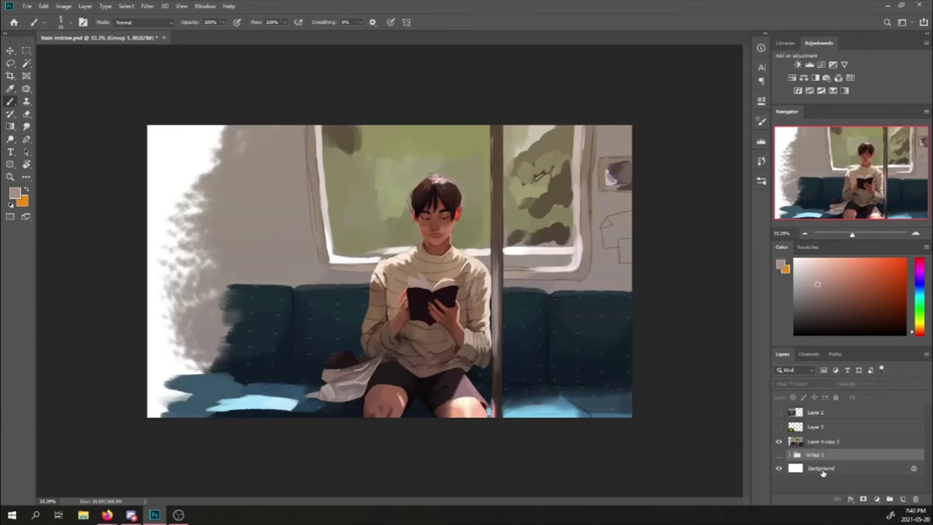
Step: Duplicate the painting layer and erase the wall and window around the figure and pole on Layer 4 copy 3
drag(218, 182, 416, 121)
drag(525, 146, 627, 270)
click(61, 22)
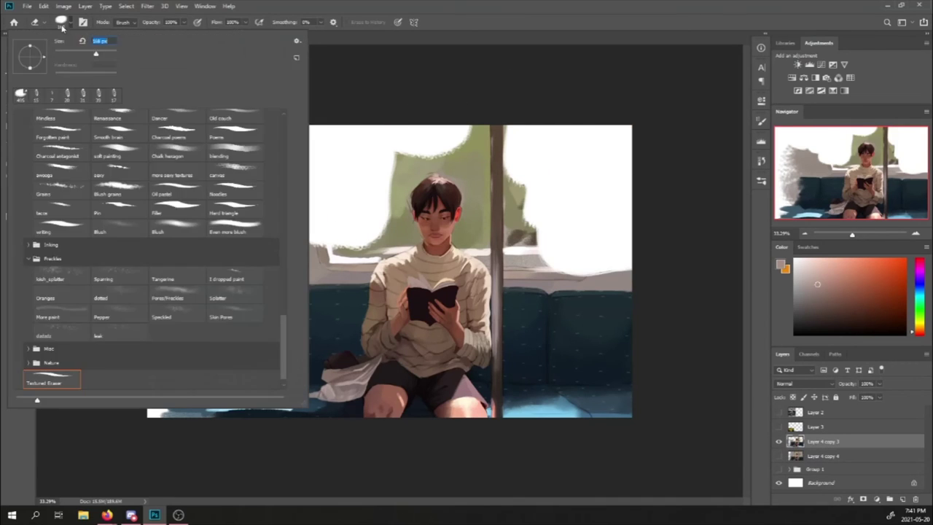
mouse_move(474, 124)
mouse_down()
mouse_move(479, 248)
mouse_move(518, 205)
mouse_move(510, 118)
mouse_up()
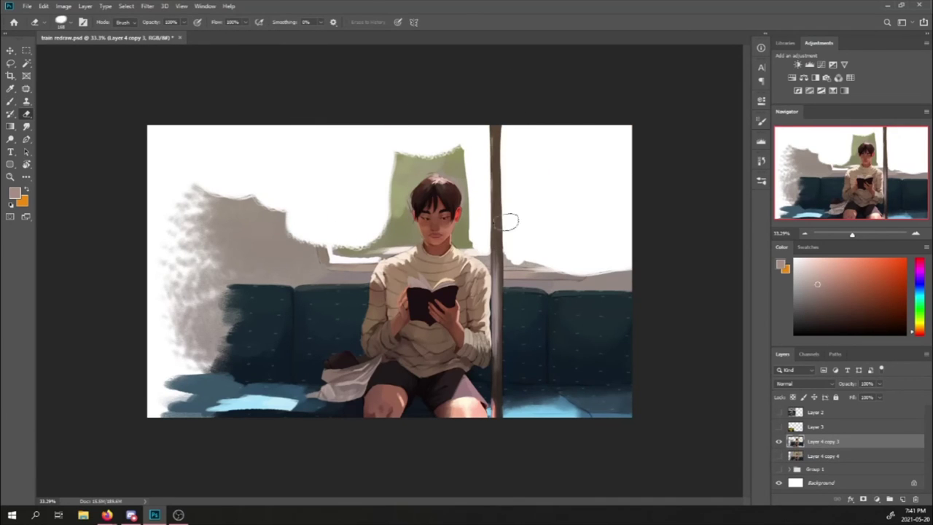
drag(542, 272, 328, 254)
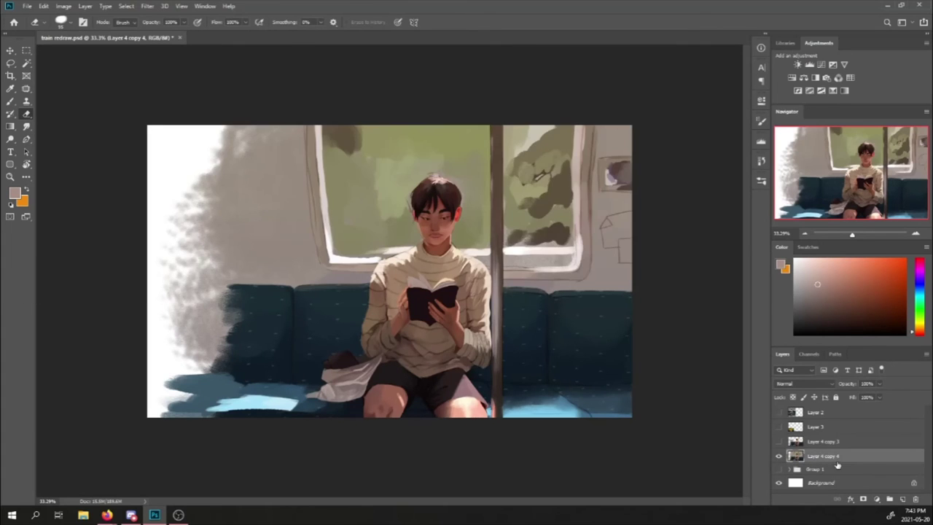
Step: Paint over the sketch lines of the outer window frame on Layer 4 copy 4 with sampled taupe greys
key(ctrl+plus)
key(b)
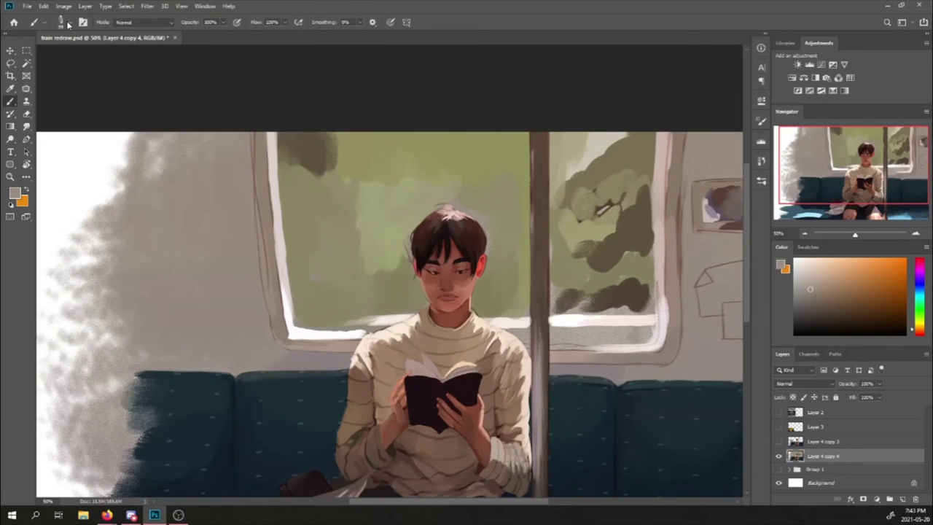
drag(681, 186, 683, 274)
alt+click(582, 355)
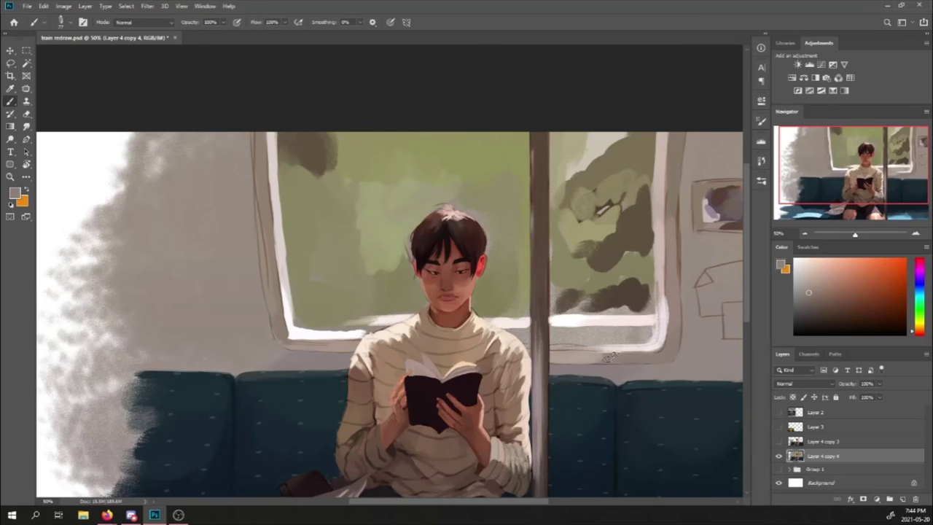
drag(674, 204, 683, 325)
alt+click(280, 291)
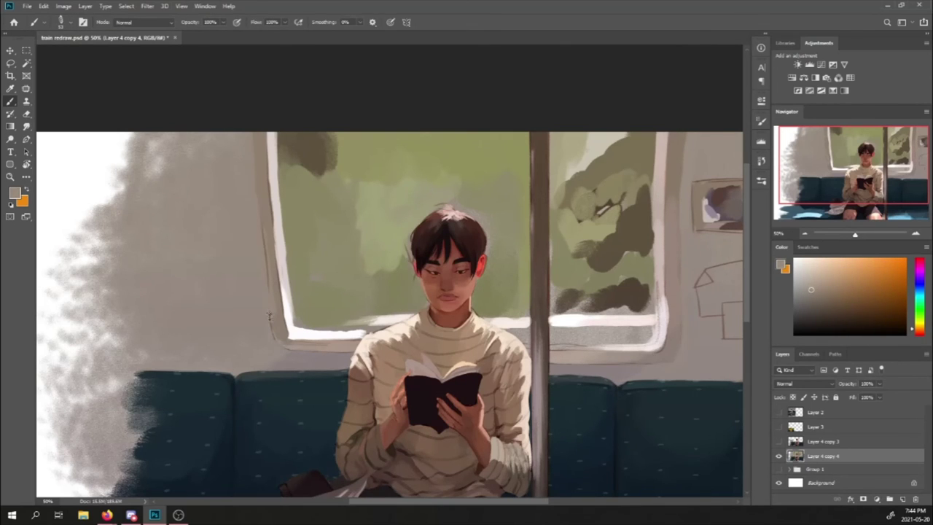
drag(280, 264, 285, 339)
alt+click(275, 307)
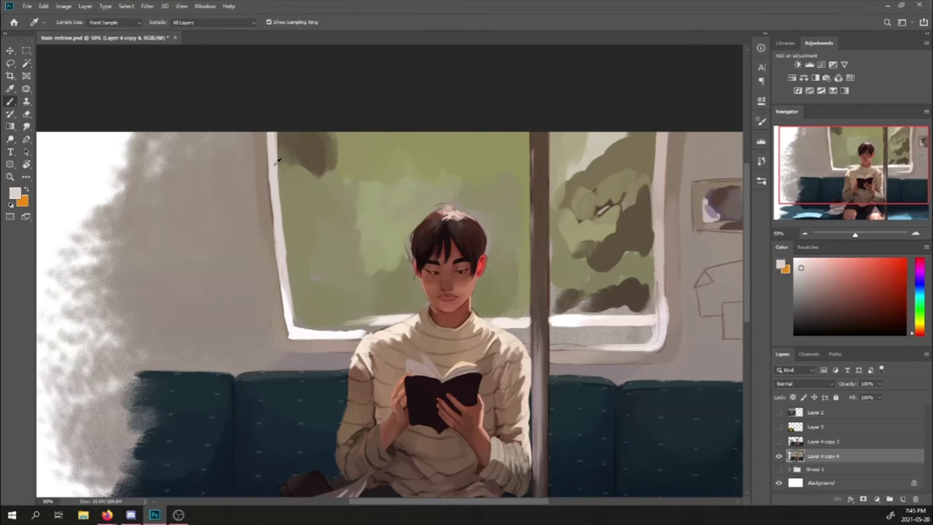
Step: Sharpen the window frame's side edges with sampled pale and taupe tones and extend its bottom edge across the pole
click(45, 22)
drag(280, 195, 293, 328)
alt+click(285, 292)
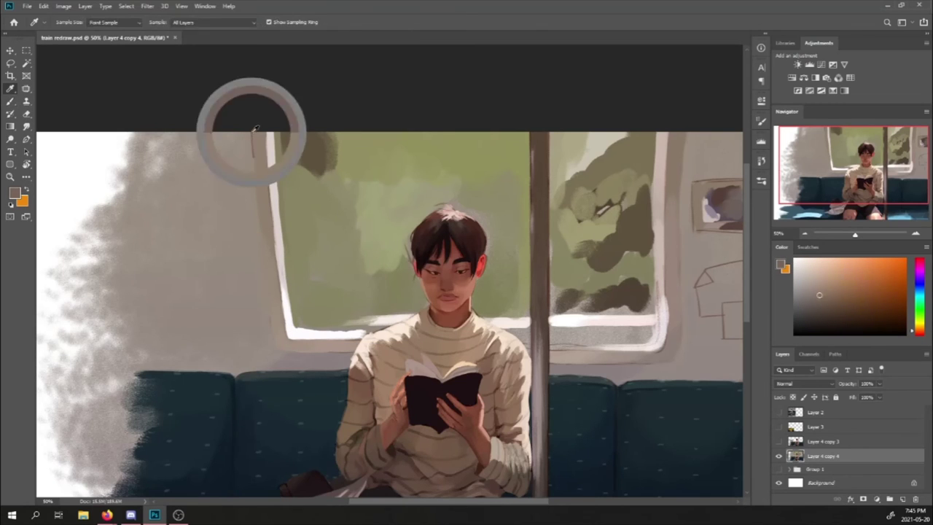
drag(264, 271, 281, 348)
alt+click(277, 306)
drag(668, 298, 668, 334)
alt+click(651, 347)
drag(612, 347, 528, 348)
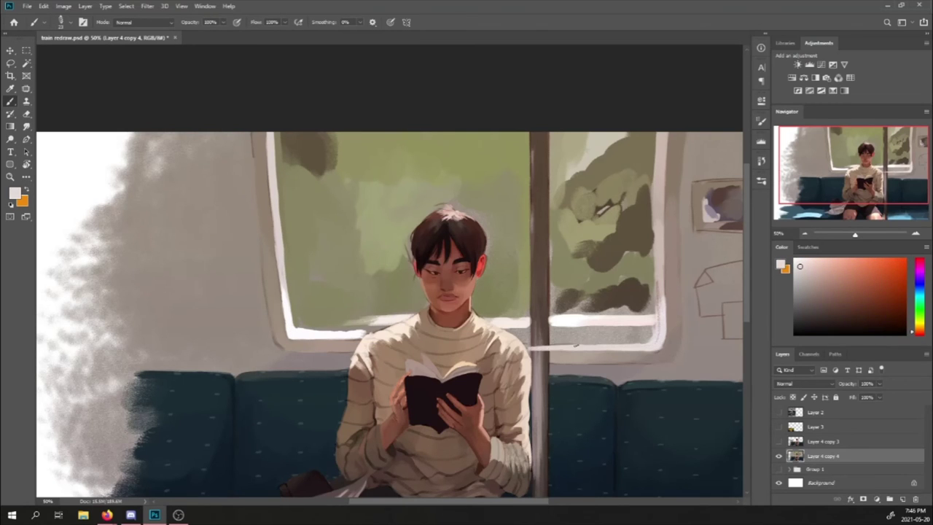
Step: Paint a continuous white rail across the lower window and add short white posts beneath it
alt+click(340, 328)
alt+click(340, 322)
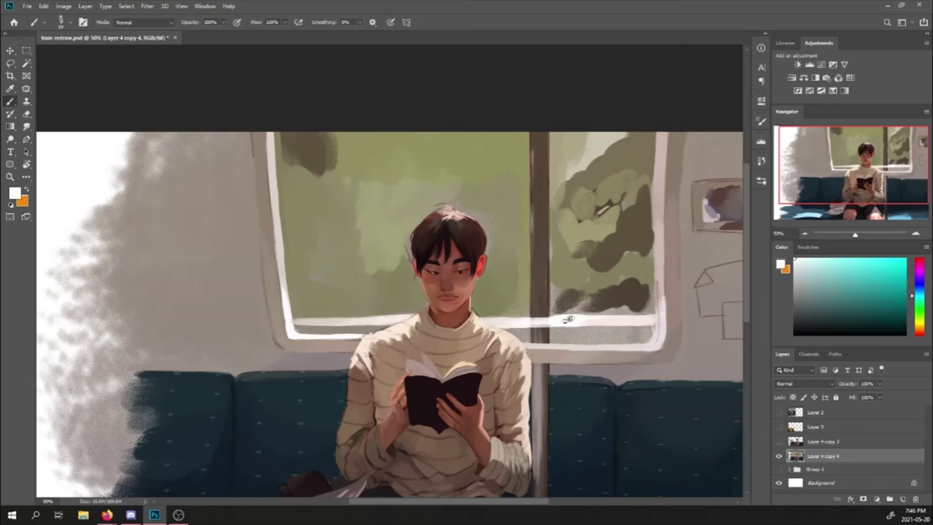
drag(340, 321, 500, 324)
drag(655, 320, 290, 320)
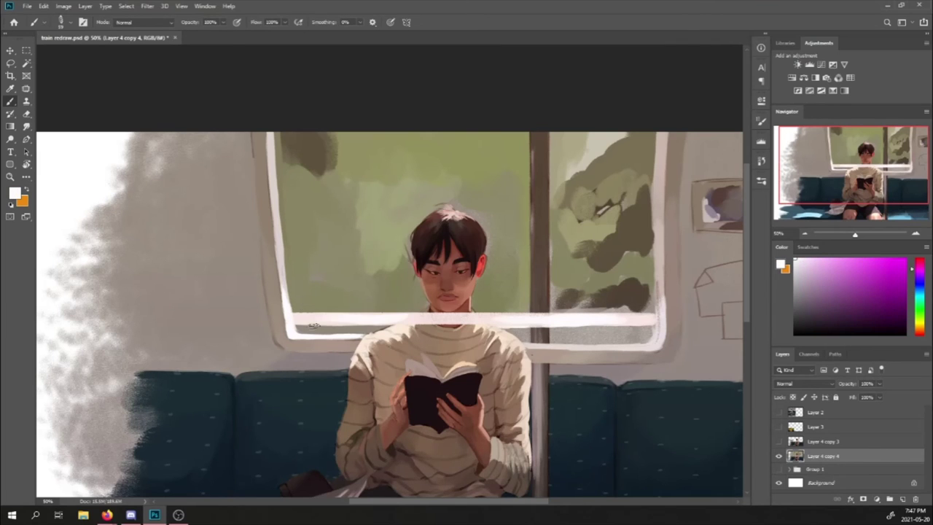
click(573, 334)
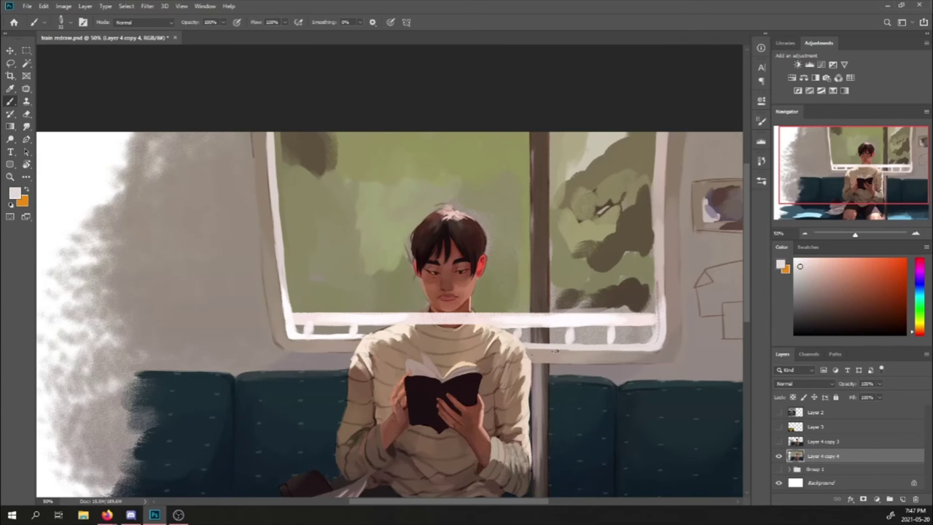
Step: Extend the window greenery over the outer hair and upper pole with sampled greens, and tidy the pale frame edge
alt+click(482, 218)
drag(412, 269, 466, 215)
mouse_move(539, 139)
mouse_down()
mouse_move(539, 299)
mouse_move(583, 212)
mouse_move(620, 247)
mouse_up()
alt+click(661, 136)
drag(660, 142, 661, 171)
drag(660, 276, 660, 317)
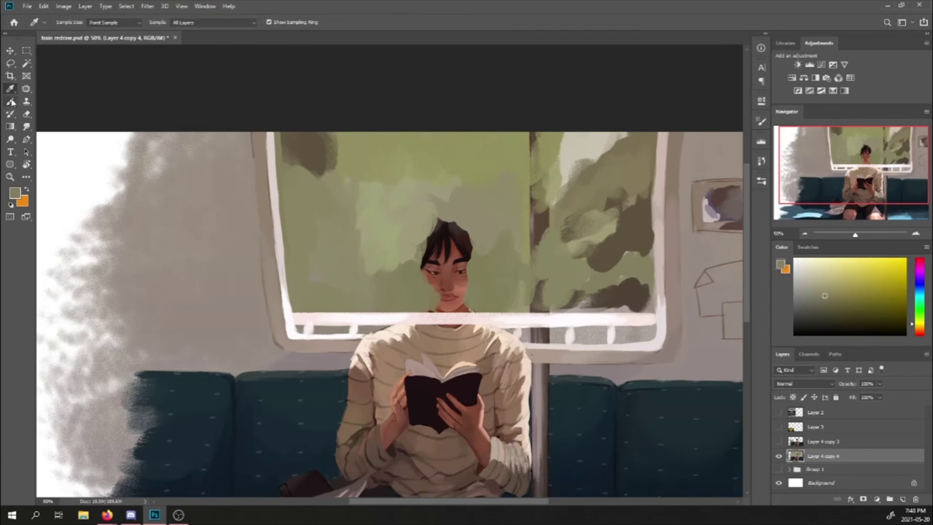
Step: Block in the posters on the wall beside the window with purple, cream and dull red
scroll(389, 318, right, 5)
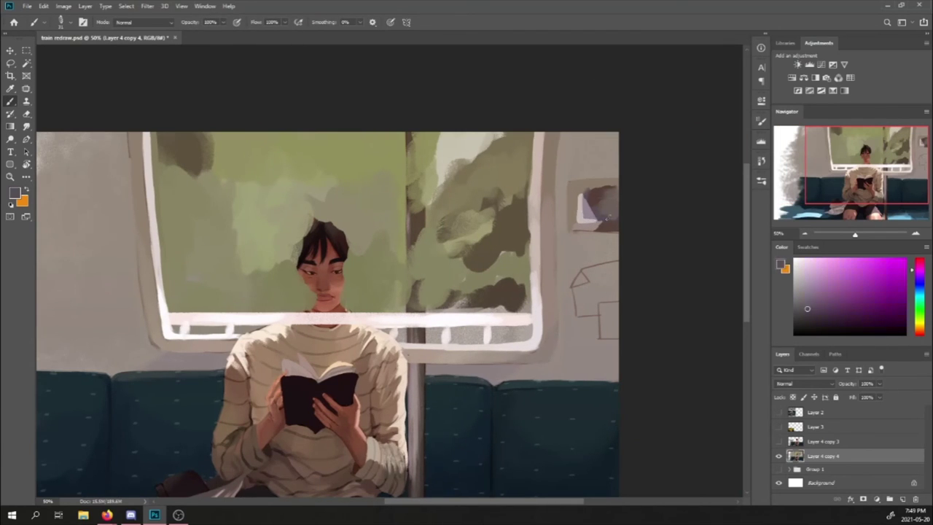
alt+click(605, 288)
mouse_move(592, 271)
mouse_down()
mouse_move(618, 266)
mouse_move(618, 292)
mouse_move(587, 287)
mouse_move(577, 316)
mouse_move(606, 333)
mouse_up()
alt+click(608, 321)
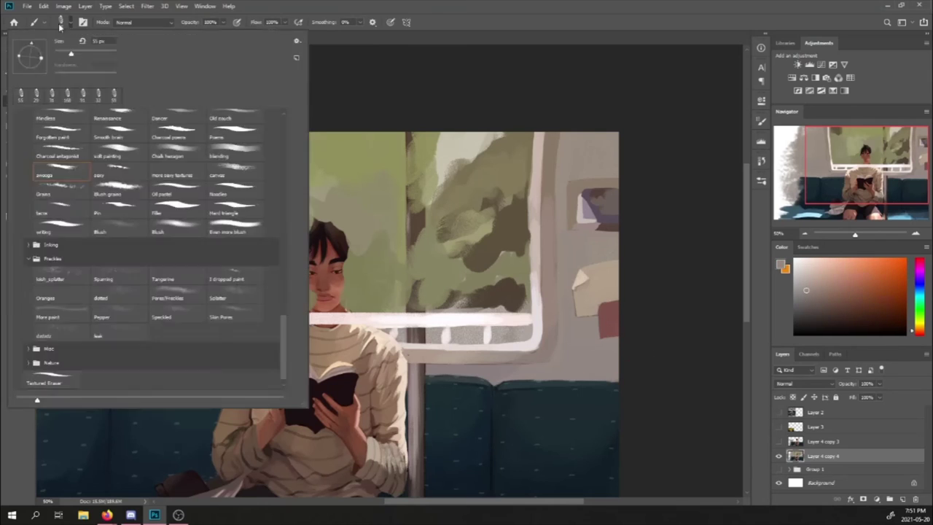
alt+click(592, 323)
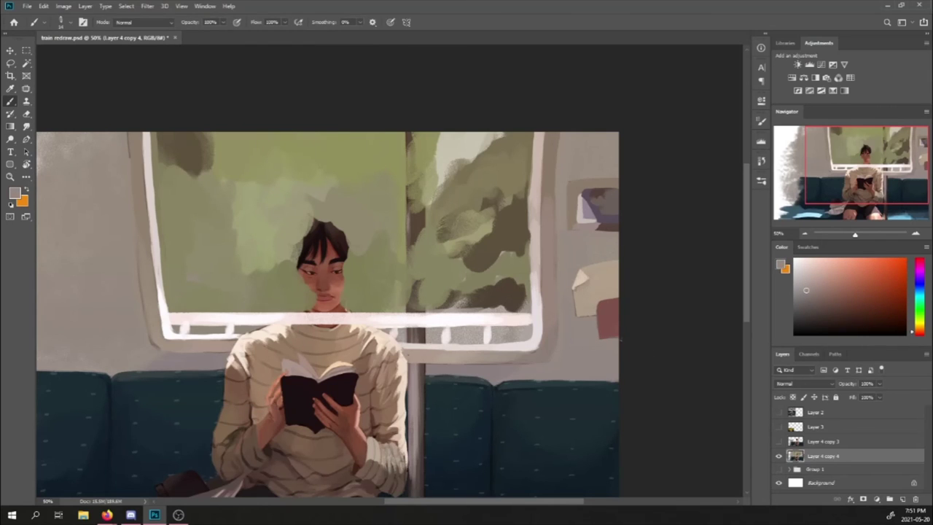
Step: Stamp green leaf clusters along the lower window on a new layer using a leaf brush from the Nature set
key(ctrl+shift+alt+n)
key(ctrl+minus)
right_click(283, 329)
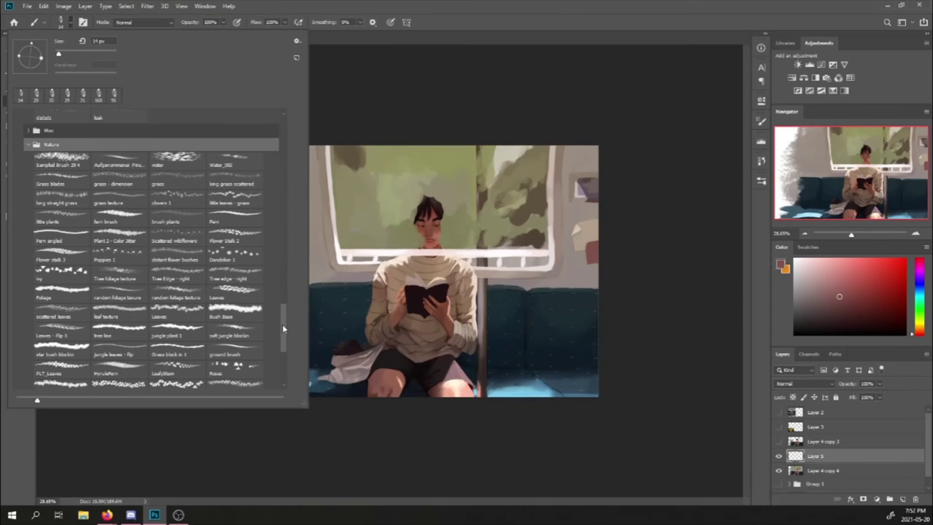
double_click(231, 313)
alt+click(346, 245)
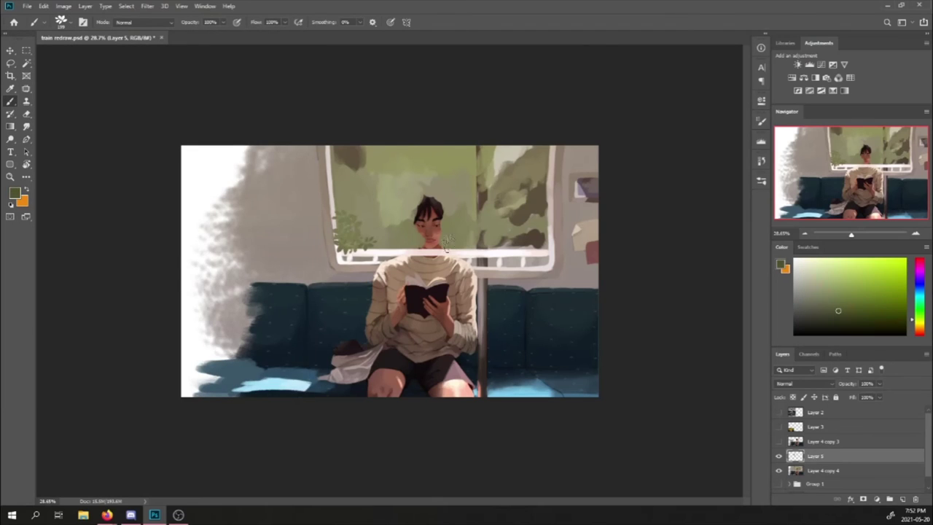
alt+click(384, 241)
Step: Cover the rest of the window view with overlapping leaf clusters in sampled cream, olive and mid-green tones
click(492, 164)
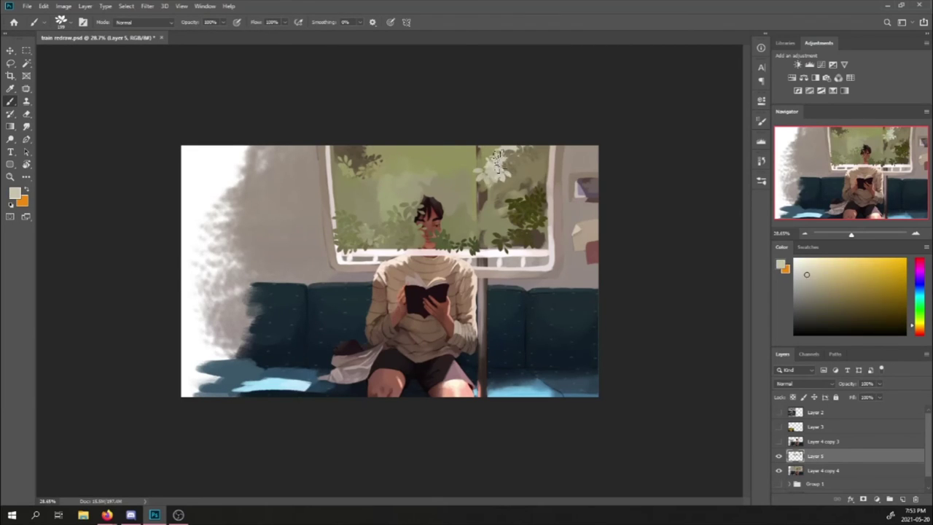
click(503, 168)
click(534, 194)
click(377, 206)
click(345, 169)
alt+click(438, 219)
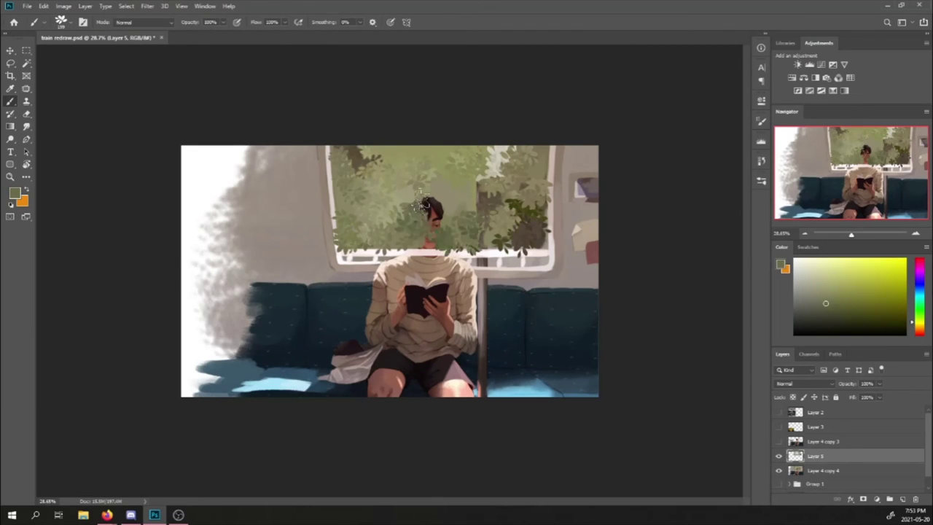
Step: Apply a Motion Blur with angle -2 and distance 45 pixels to the foliage and erase it from the figure
click(147, 6)
mouse_move(182, 115)
click(292, 172)
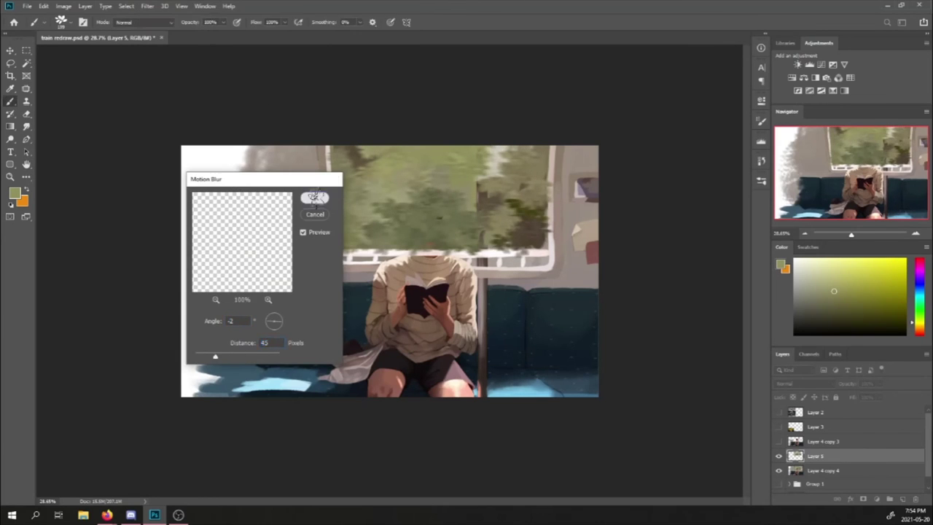
key(Return)
key(e)
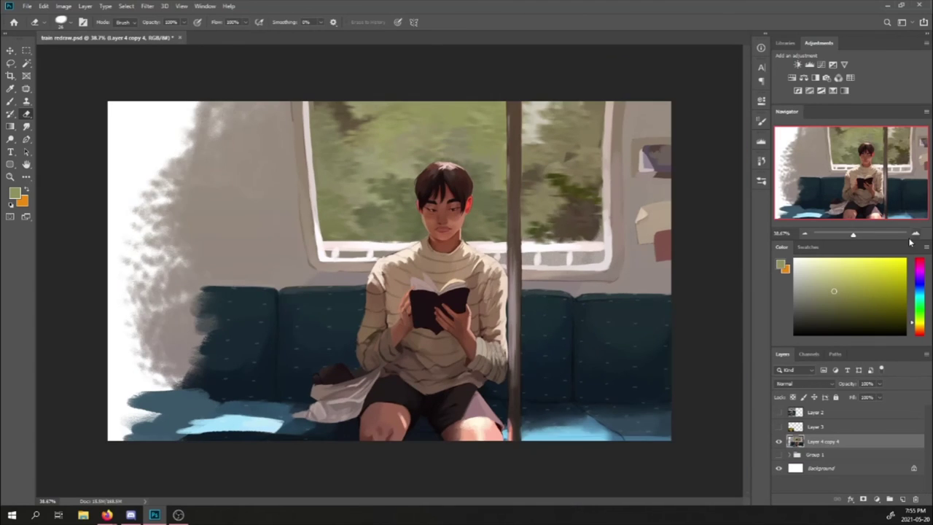
Step: Touch up the lower window frame and the adjoining wall edge with sampled grey tones
click(61, 22)
click(632, 280)
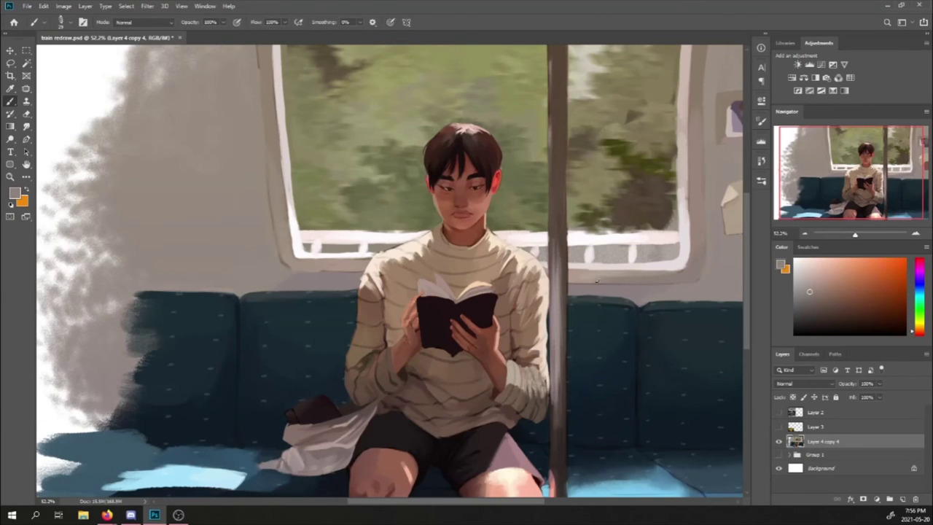
alt+click(689, 271)
key(ctrl+minus)
key(ctrl+minus)
Step: Show the reference photo and outline rounded pale-yellow reflections behind the head and pole on a new layer
click(778, 412)
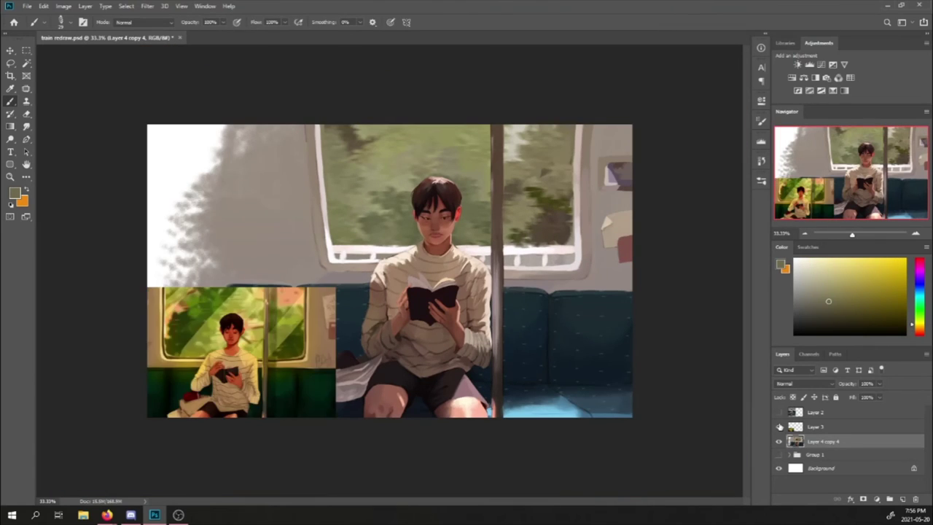
drag(496, 206, 504, 175)
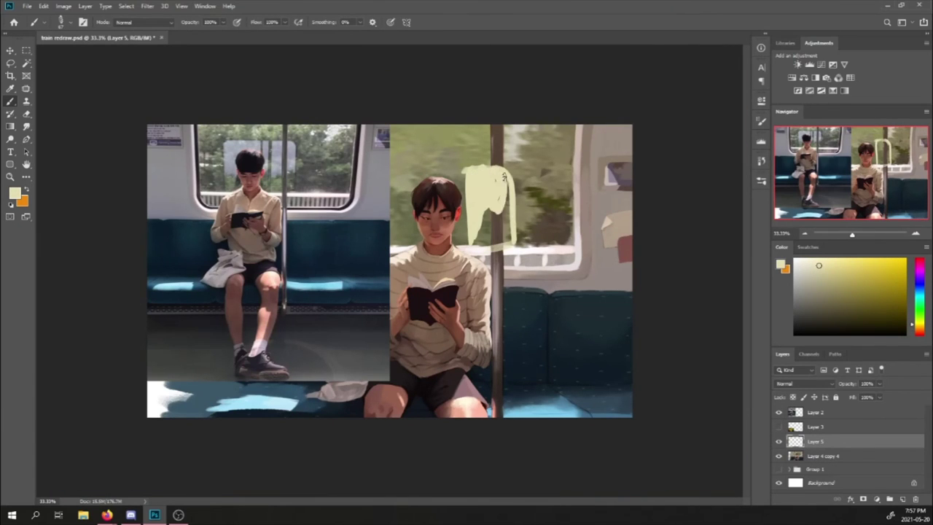
key(ctrl+z)
click(62, 22)
double_click(65, 55)
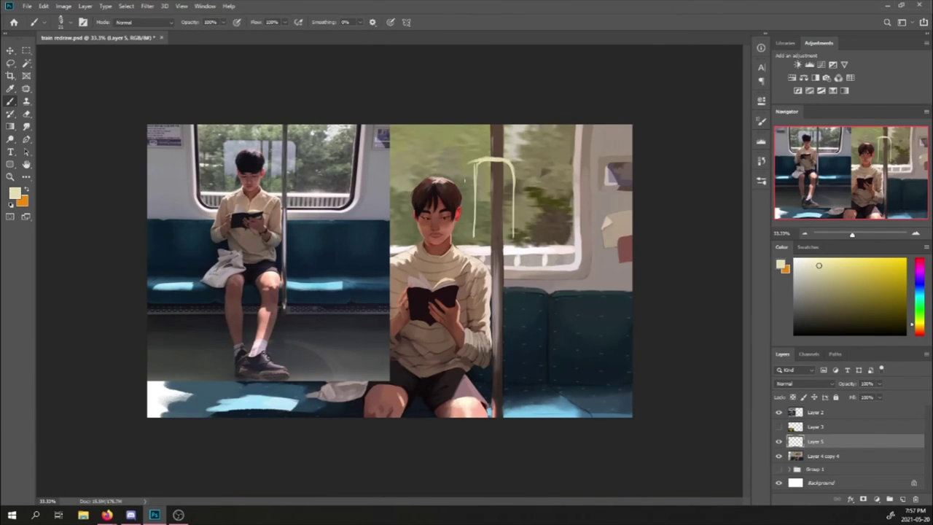
key(e)
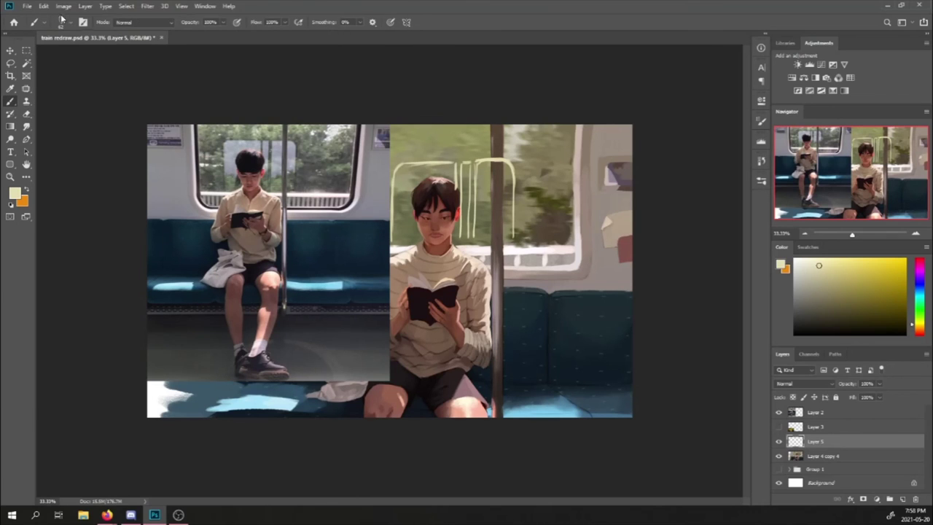
Step: Fill the reflection outlines with pale yellow and smudge their lower edges into a soft fade
drag(403, 191, 423, 189)
key(r)
drag(509, 175, 483, 218)
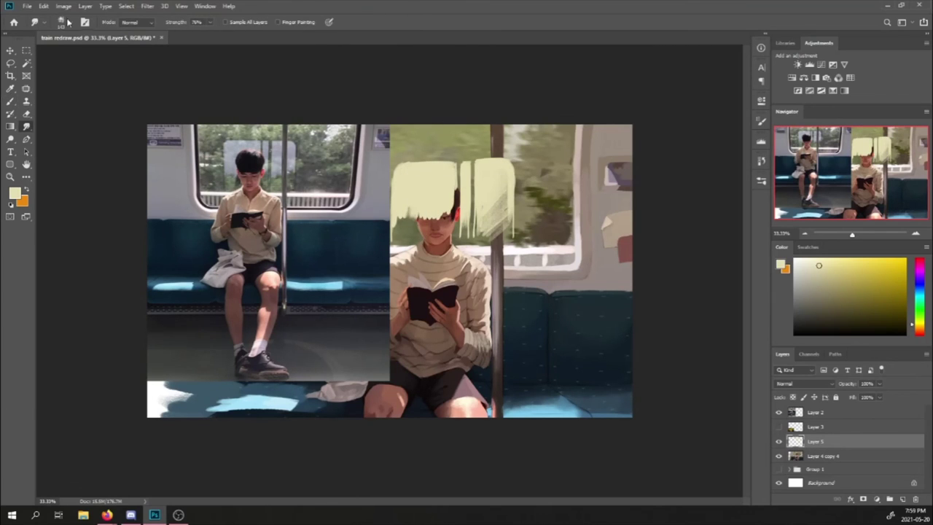
mouse_move(408, 215)
mouse_down()
mouse_move(441, 219)
mouse_move(434, 222)
mouse_up()
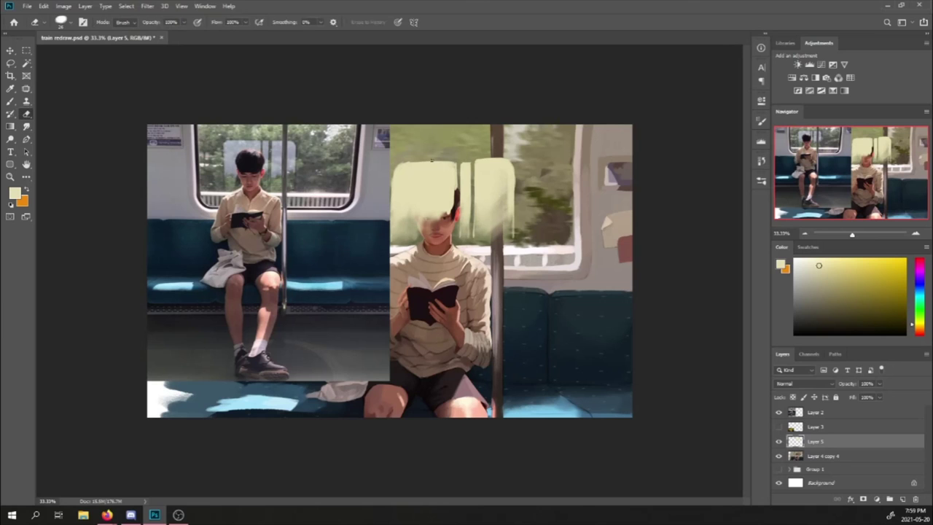
Step: Hide the reference photo, fit the reflection inside the window, and set its layer to Screen at 49% opacity
click(778, 412)
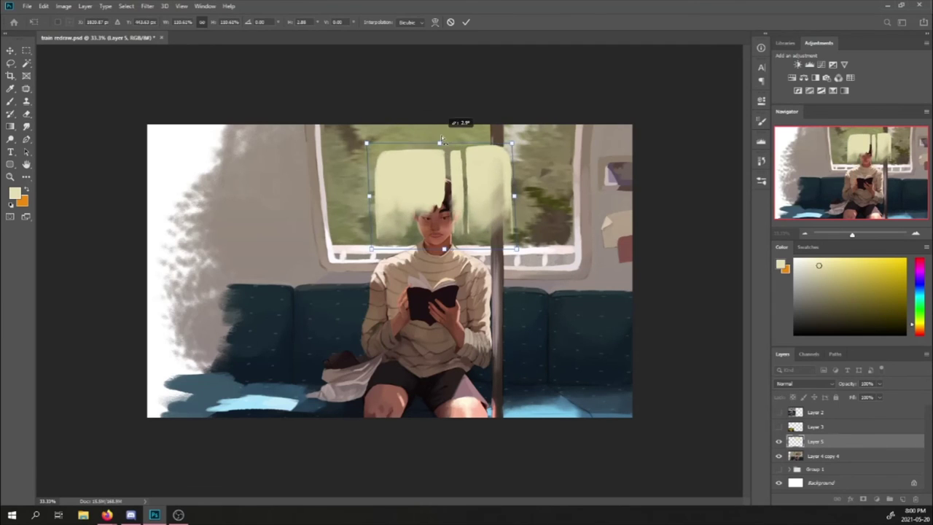
click(805, 384)
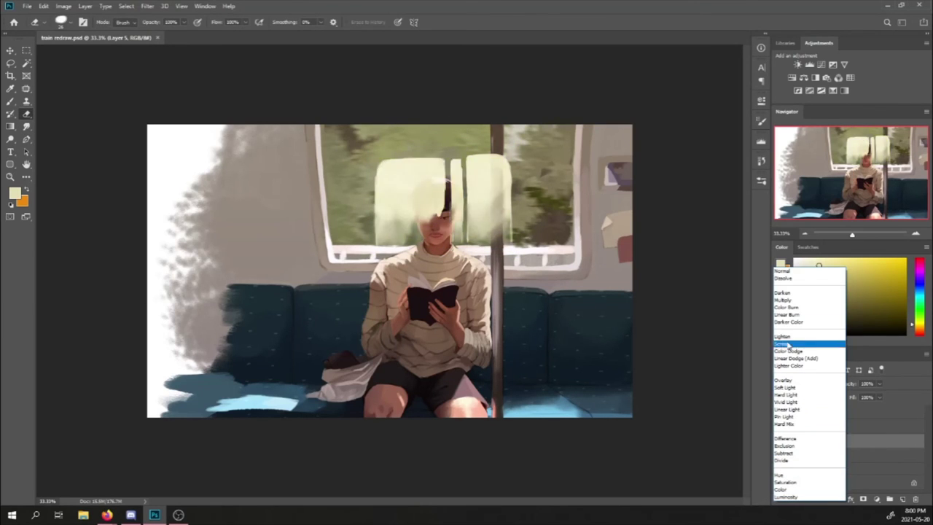
click(783, 344)
click(148, 6)
key(Escape)
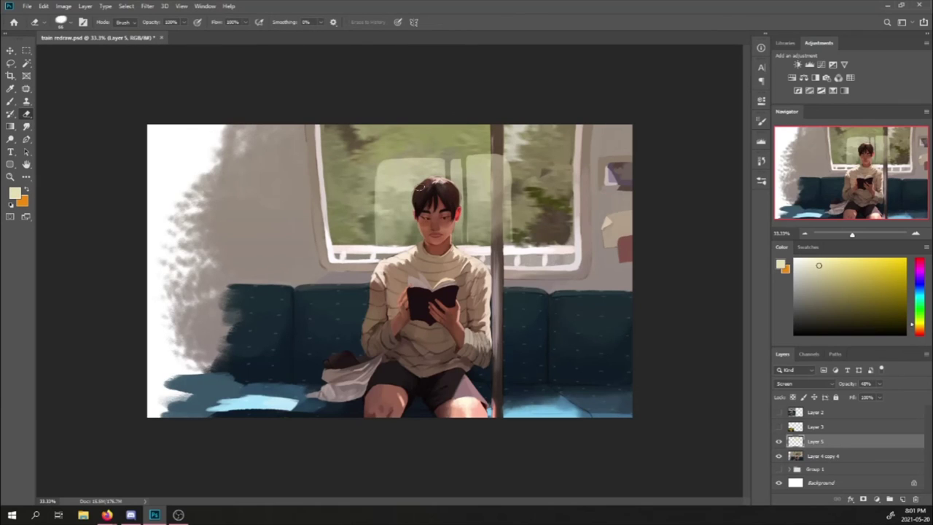
Step: Reapply the last filter to soften the reflection, and duplicate the reflection layer to strengthen the glow
key(ctrl+alt+f)
key(Return)
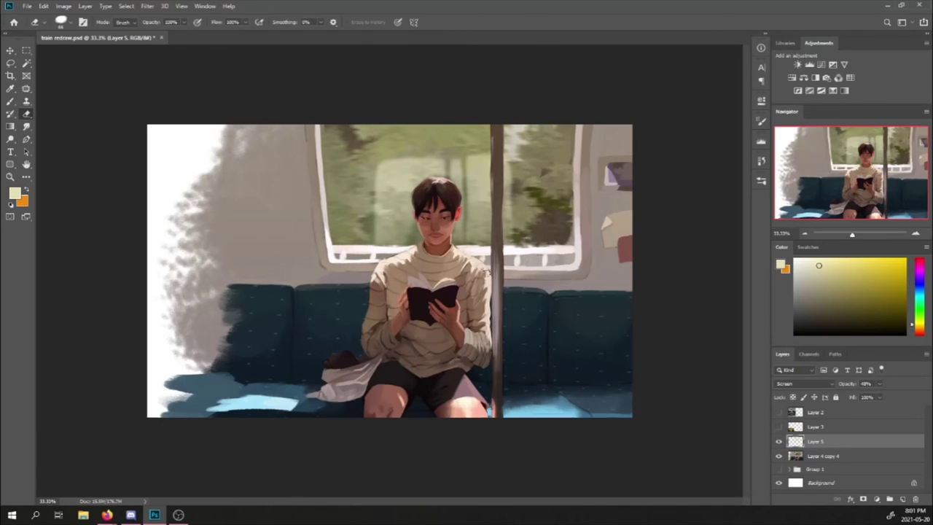
click(85, 6)
click(109, 362)
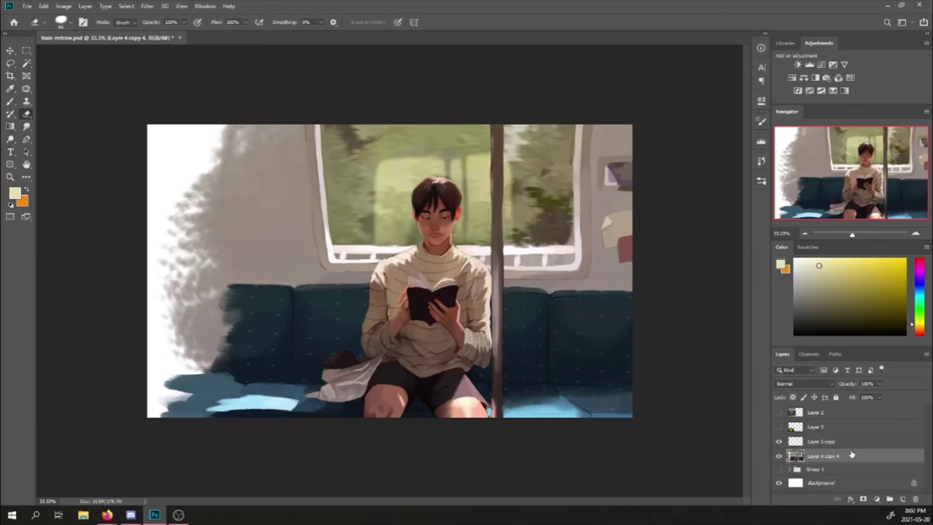
Step: Refine the upper pole's edges against the window with sampled grey and taupe tones
key(b)
alt+click(500, 179)
alt+click(493, 178)
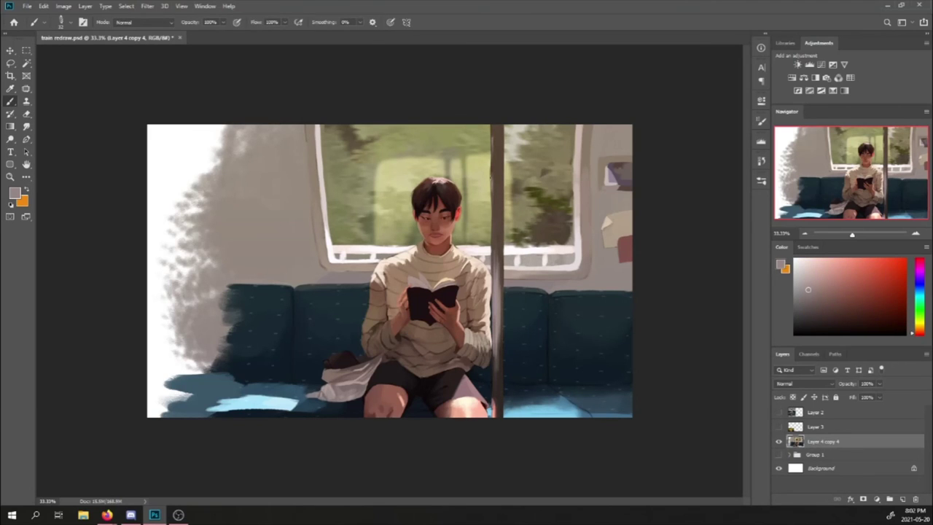
scroll(160, 116, down, 1)
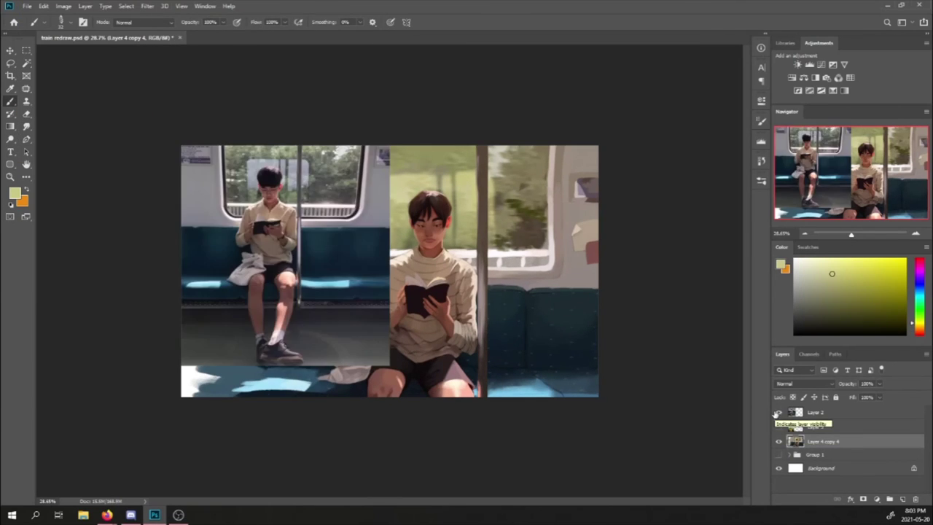
key(ctrl+z)
Step: Texture the window glass with a very large brush on a new Soft Light layer at 69% opacity
click(60, 22)
click(183, 72)
click(806, 383)
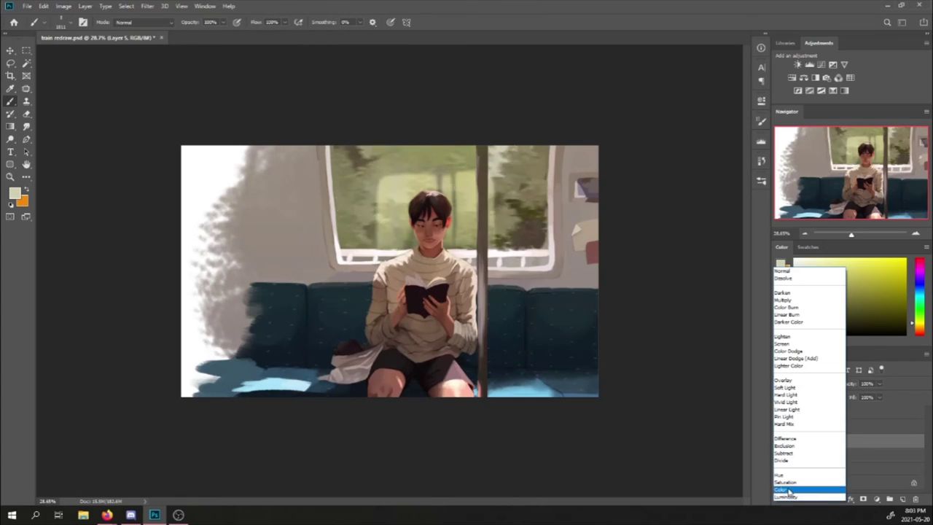
click(795, 391)
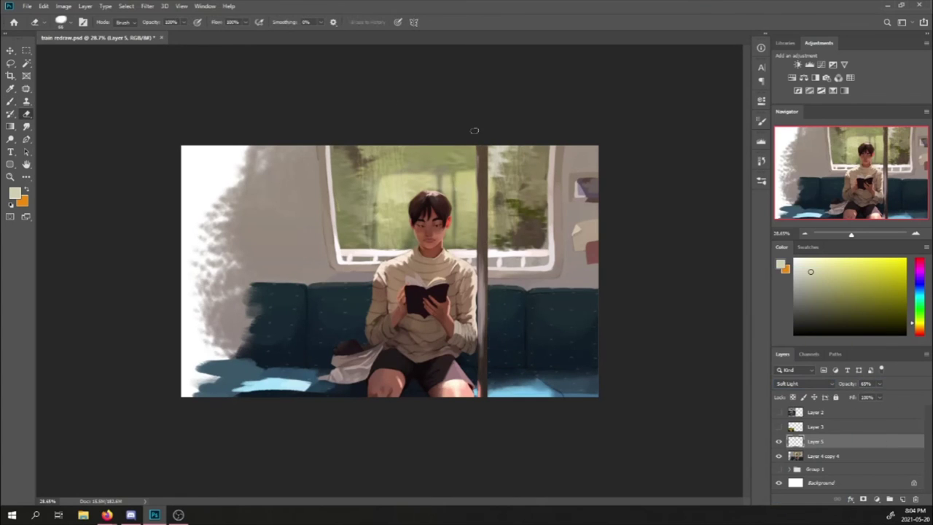
key(ctrl+alt+j)
key(Return)
Step: Extend the wall and seat tones over the unpainted white area beside the window with a large soft brush
key(b)
click(61, 22)
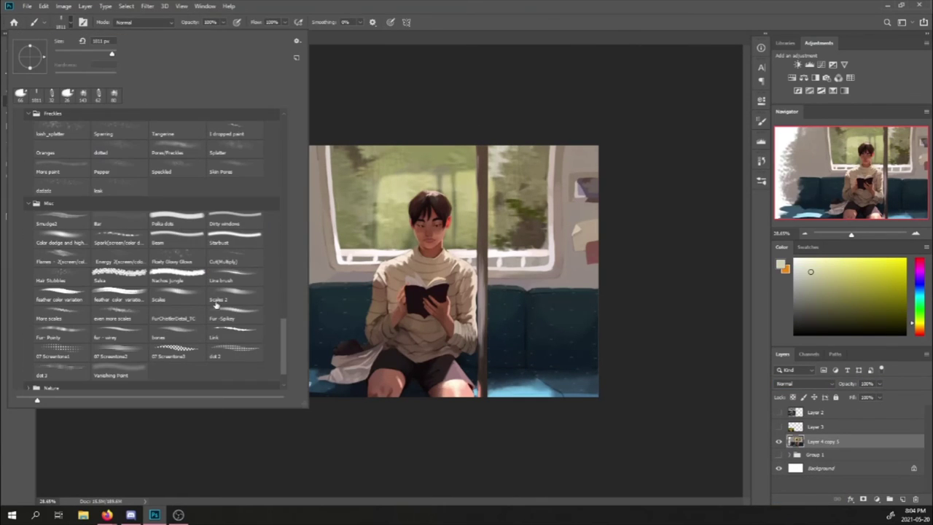
click(27, 245)
click(60, 22)
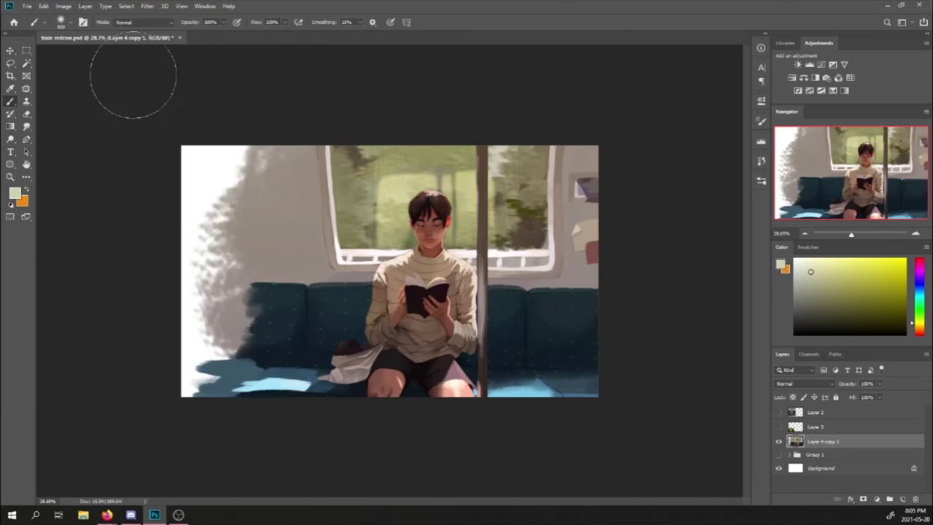
alt+click(240, 343)
mouse_move(197, 350)
mouse_down()
mouse_move(240, 386)
mouse_move(264, 140)
mouse_move(162, 234)
mouse_move(212, 372)
mouse_move(204, 189)
mouse_up()
alt+click(218, 306)
drag(201, 153, 200, 226)
Step: Paint the seat's sampled blues further into the unpainted lower corner with broad strokes
alt+click(211, 364)
mouse_move(193, 350)
mouse_down()
mouse_move(224, 378)
mouse_move(262, 335)
mouse_up()
alt+click(241, 320)
right_click(142, 420)
Step: Add a mottled texture overlay on a new layer and set it to Color Burn at very low opacity
key(ctrl+shift+alt+n)
click(850, 305)
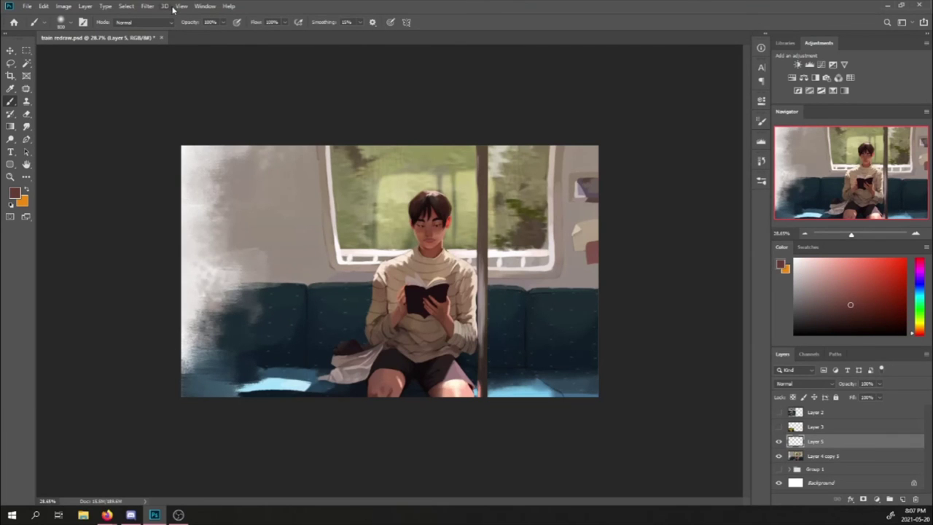
key(ctrl+v)
click(804, 383)
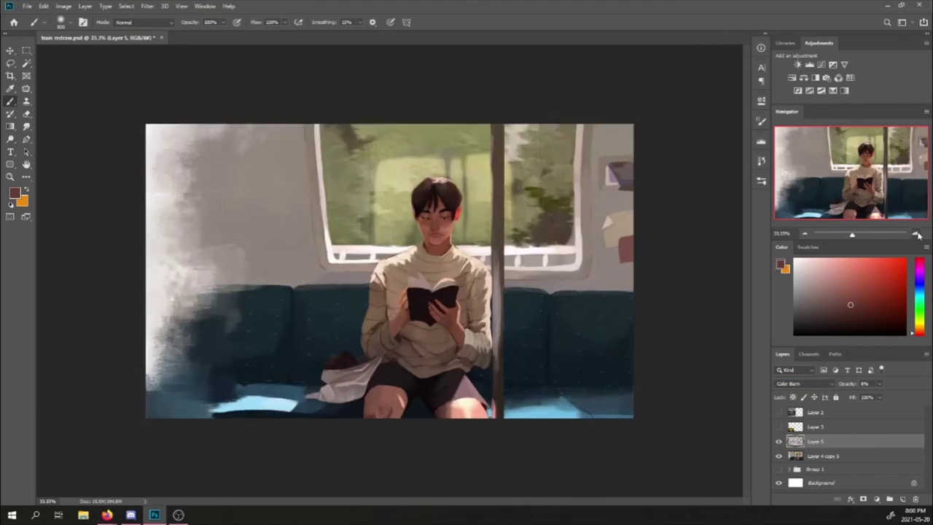
Step: Shift the overlay's hue to +180 and saturation to +100 with raised lightness, and group it with the painting
key(ctrl+u)
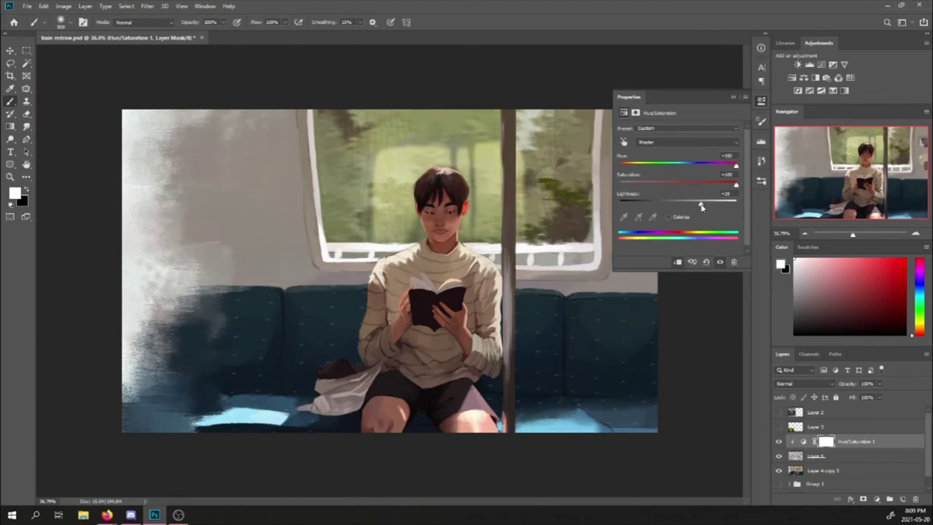
key(ctrl+z)
drag(858, 233, 853, 233)
key(ctrl+g)
Step: Fill a new layer with a dark-to-light orange gradient and set it to Linear Light at 10% opacity
key(ctrl+shift+alt+n)
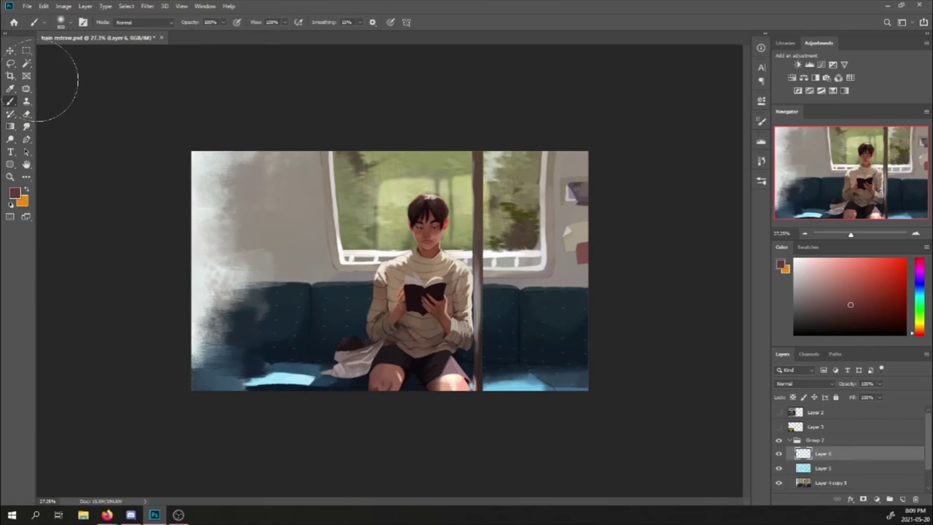
key(g)
drag(108, 158, 469, 343)
click(806, 383)
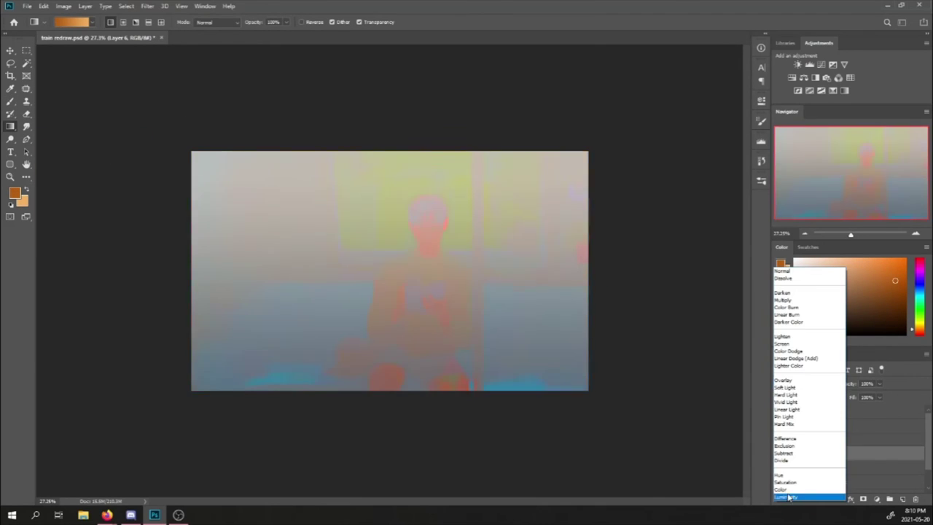
click(786, 409)
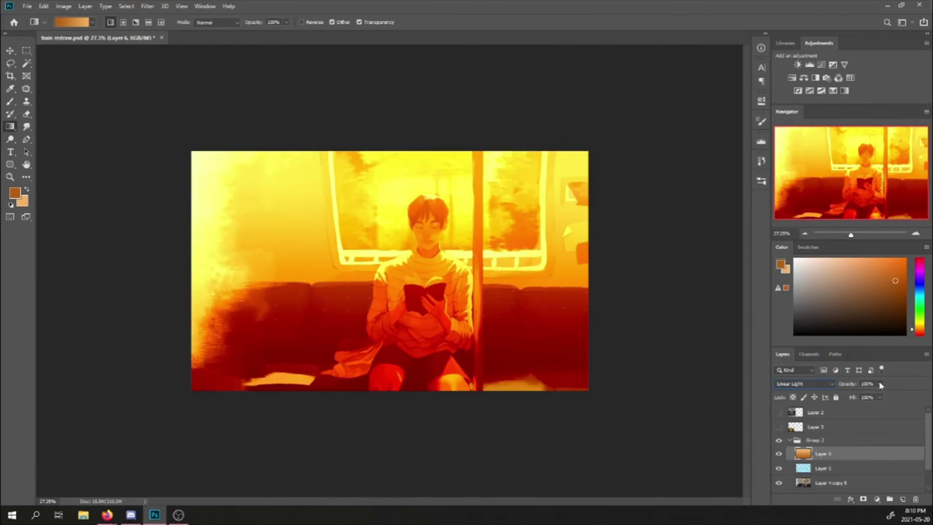
drag(879, 383, 839, 397)
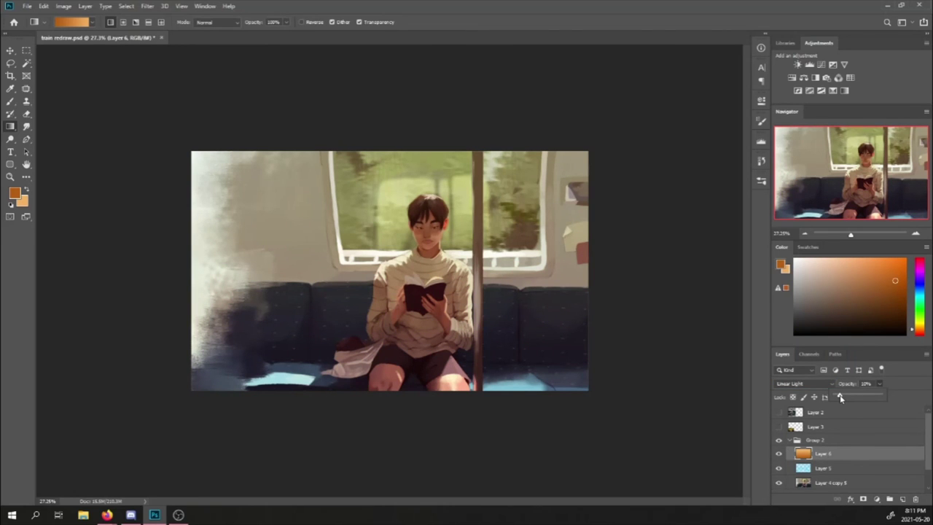
Step: Fill another new layer with solid red-orange and set its blending to Overlay
key(ctrl+shift+alt+n)
click(892, 268)
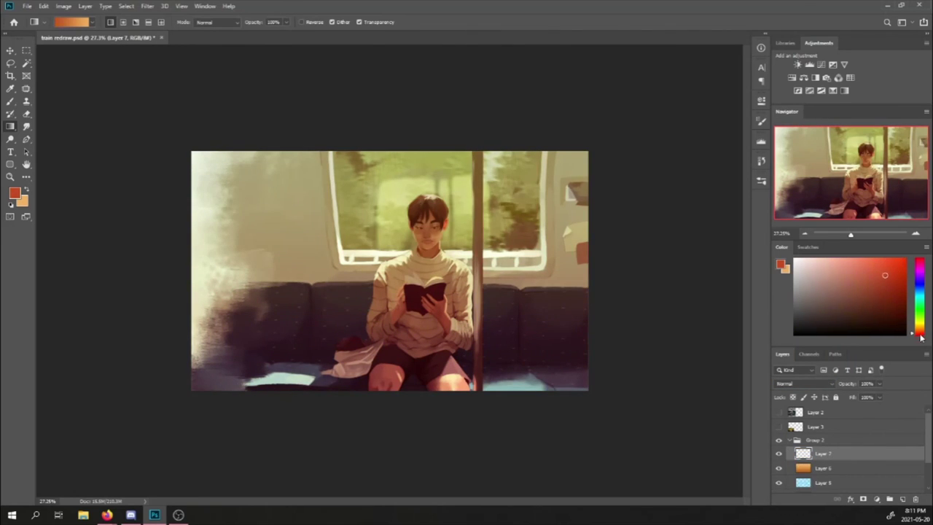
key(shift+g)
click(341, 293)
click(806, 384)
click(786, 380)
Step: Add a Levels adjustment with the black input at 27 and a Brightness/Contrast adjustment above it
click(809, 64)
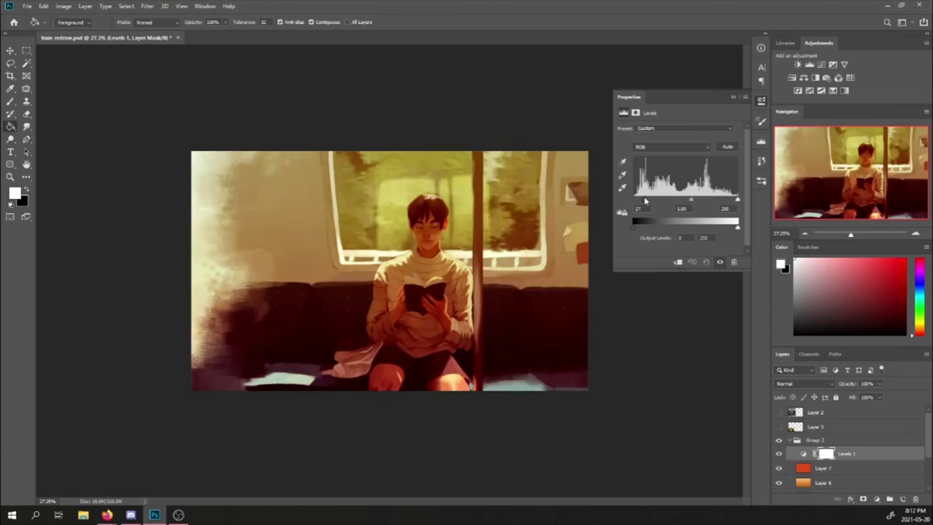
click(797, 64)
click(744, 96)
scroll(846, 437, down, 3)
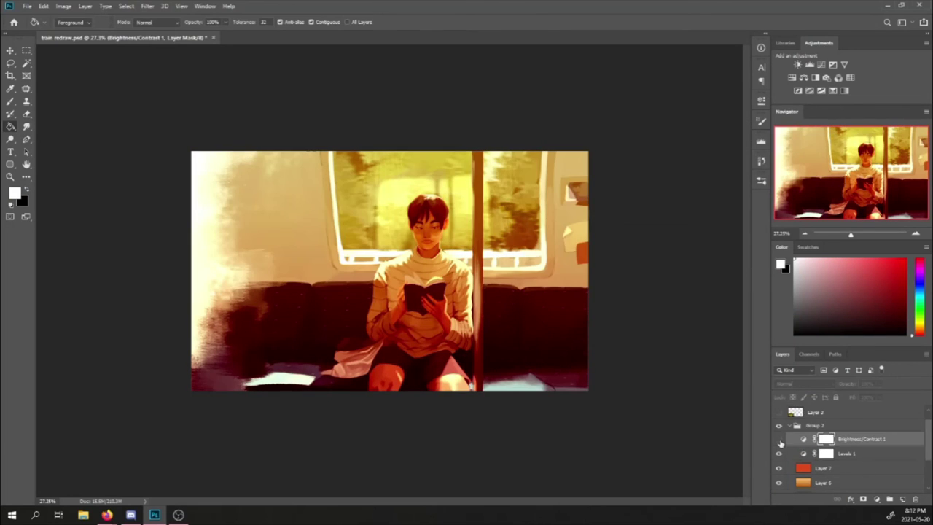
Step: Hide the red and orange colour layers and lower the Levels adjustment's opacity to 36%
click(778, 439)
click(781, 425)
click(838, 410)
click(778, 468)
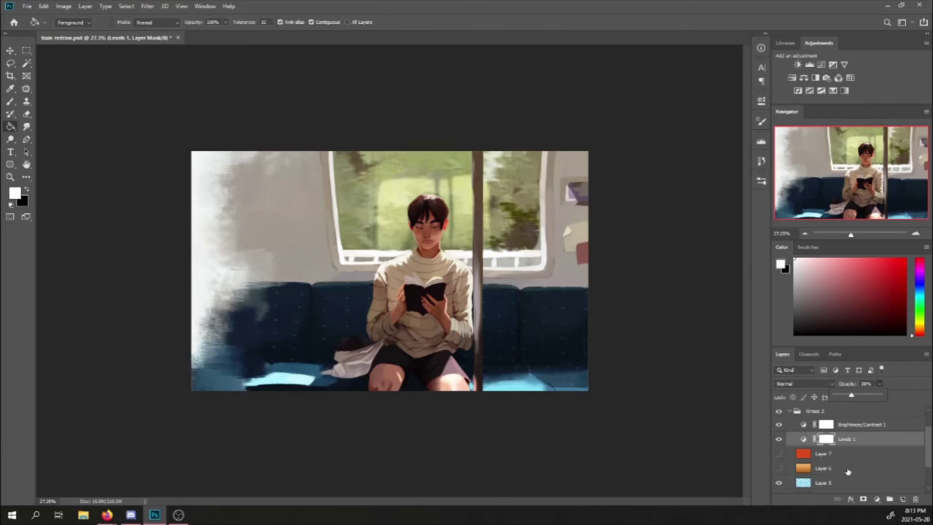
Step: Show the red and orange colour layers again, set the red one to Soft Light at 5% opacity, and hide the light-blue layer
click(824, 453)
click(782, 457)
key(alt+bracketleft)
key(alt+bracketleft)
scroll(107, 160, up, 3)
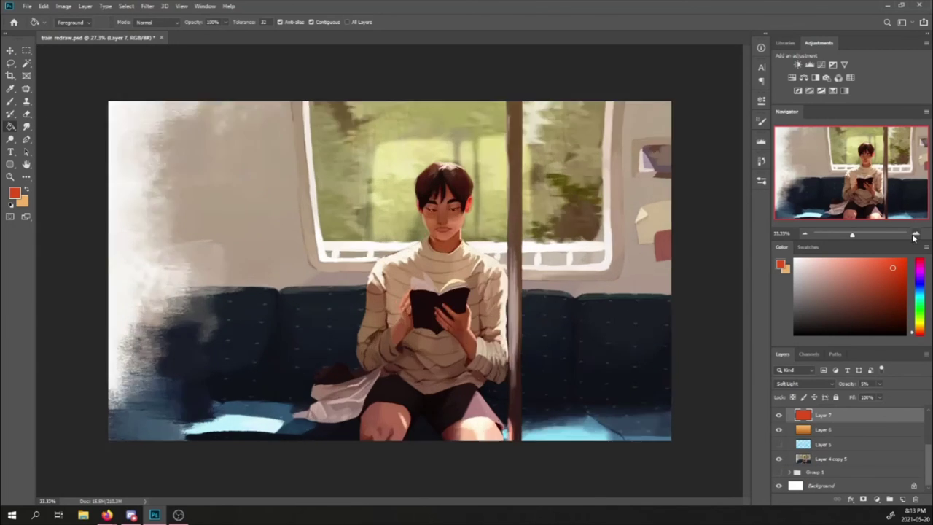
Step: Apply a Gaussian Blur to a merged copy of Group 2 and set its blending to Soft Light at 50% opacity
scroll(87, 109, down, 2)
click(147, 5)
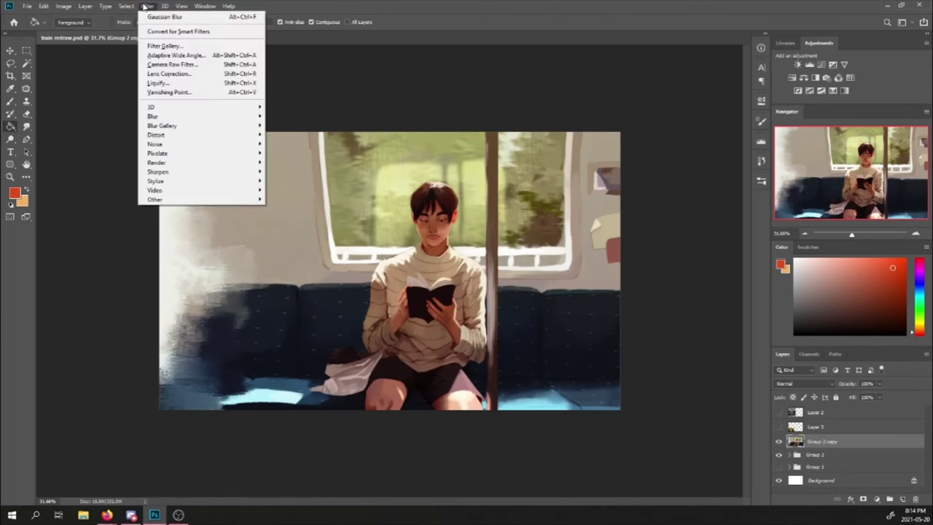
click(166, 15)
click(802, 383)
click(785, 387)
click(147, 6)
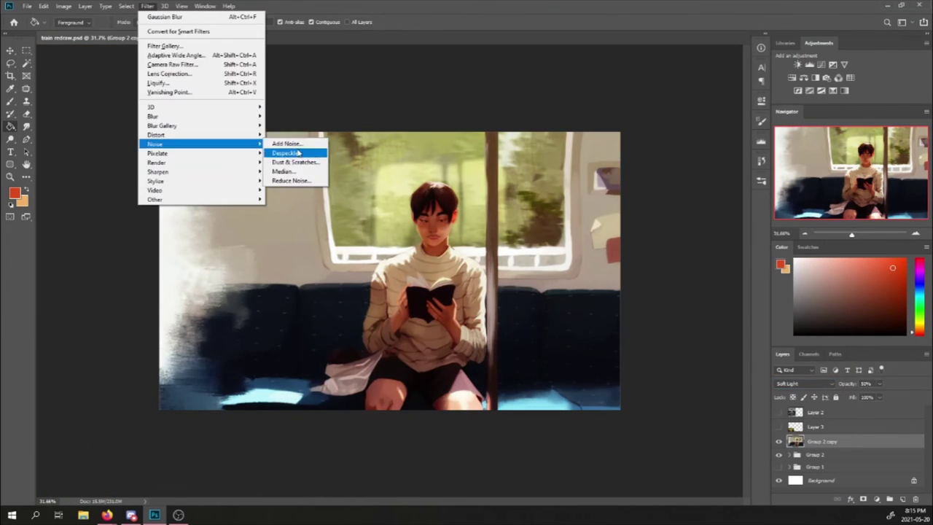
Step: Open crow.png and copy the whole crow silhouette
key(ctrl+o)
key(Return)
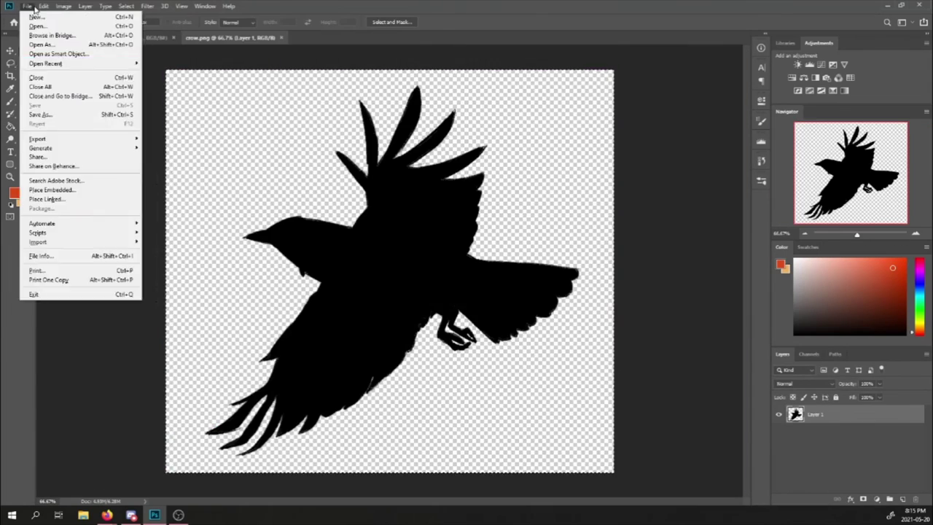
key(ctrl+a)
key(ctrl+c)
Step: Paste the crow into the train painting, scale it down onto the white bag on the seat, and set its blending to Soft Light
key(ctrl+v)
key(ctrl+t)
drag(285, 167, 348, 393)
key(Return)
click(802, 384)
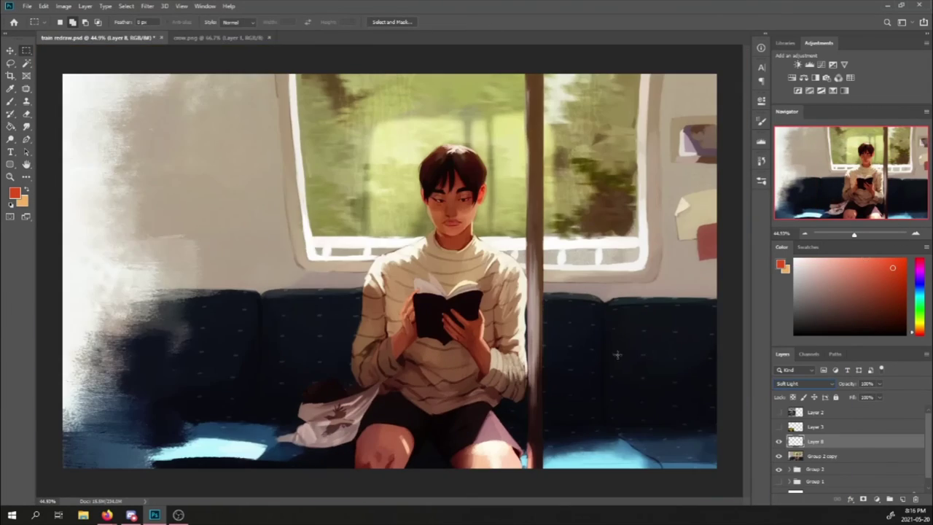
Step: Write the artist's signature and the year 2021 in black brush on a new layer, just above the seat beside the reader
key(b)
click(40, 22)
key(ctrl+shift+n)
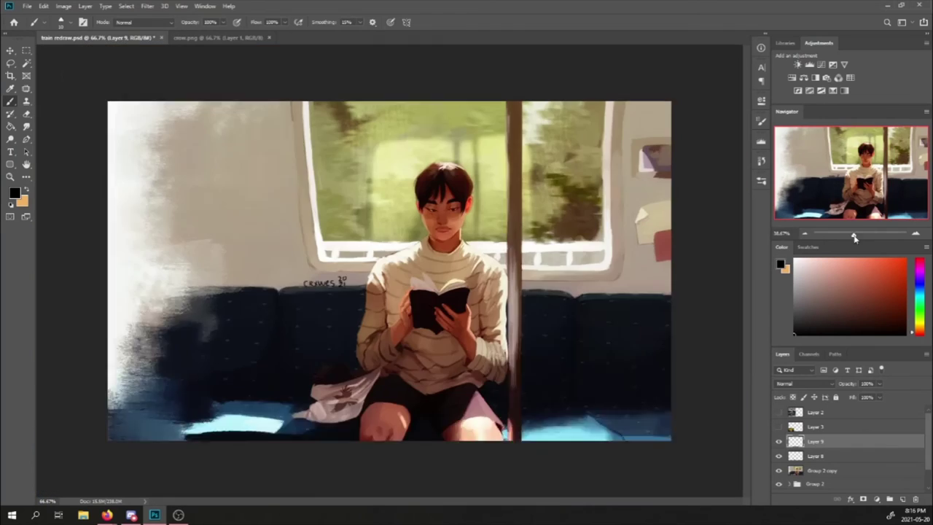
Step: Save the train redraw document
click(27, 6)
click(73, 109)
scroll(846, 449, up, 2)
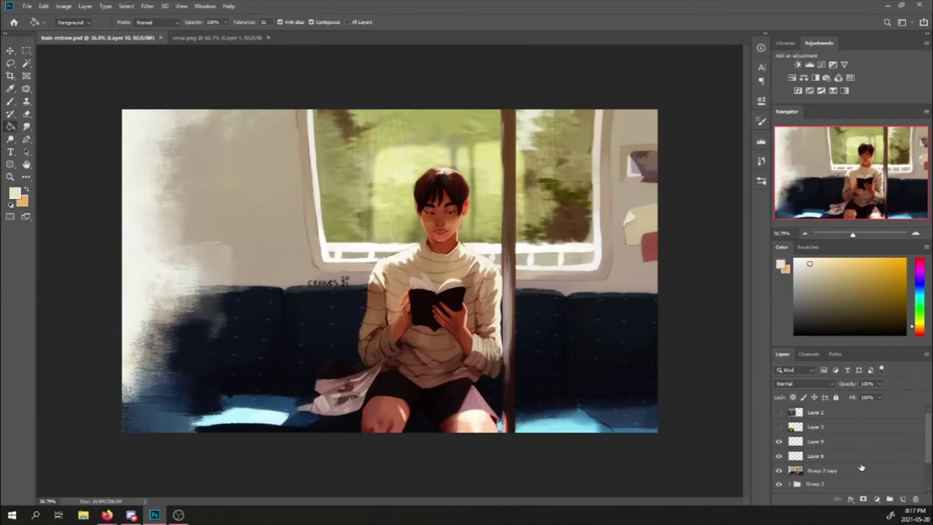